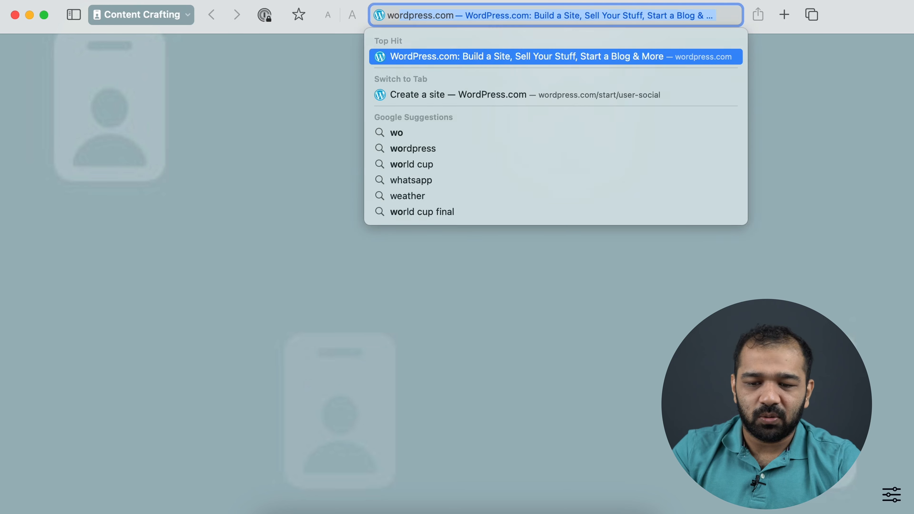
# - Load the wordpress.com homepage in Safari and start creating a new account
pyautogui.press('Return')
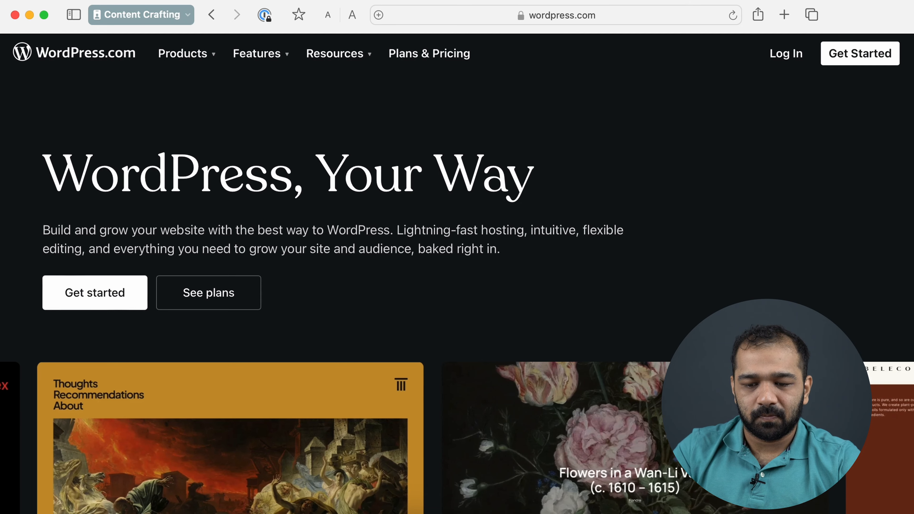
pyautogui.click(844, 57)
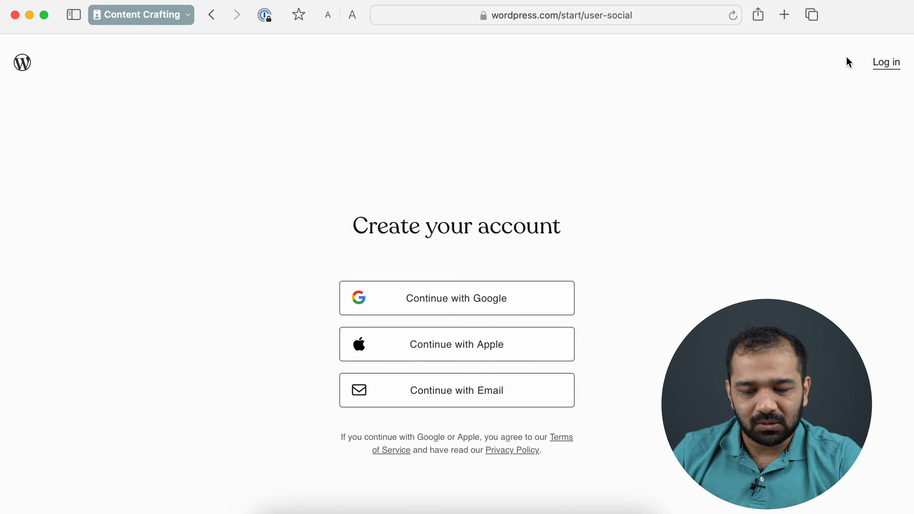
# - Sign up with a Google account and submit the authenticator verification code
pyautogui.click(501, 312)
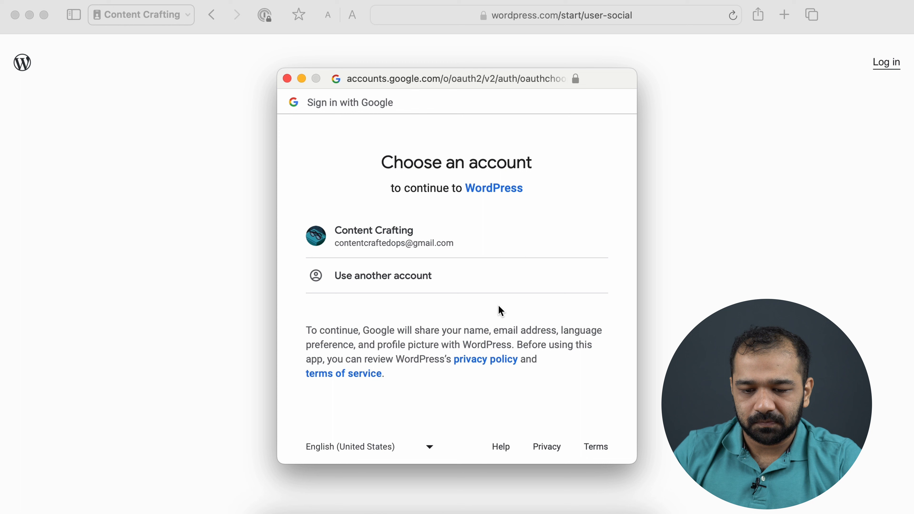
pyautogui.click(442, 232)
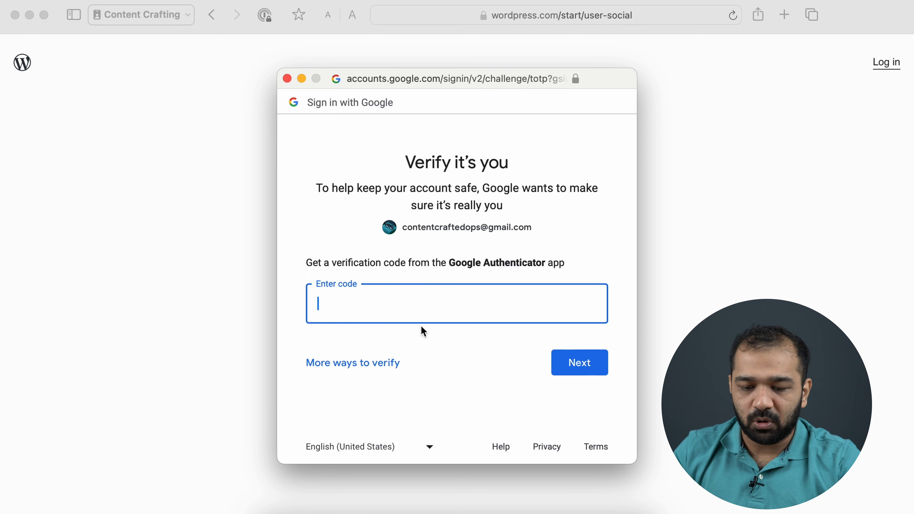
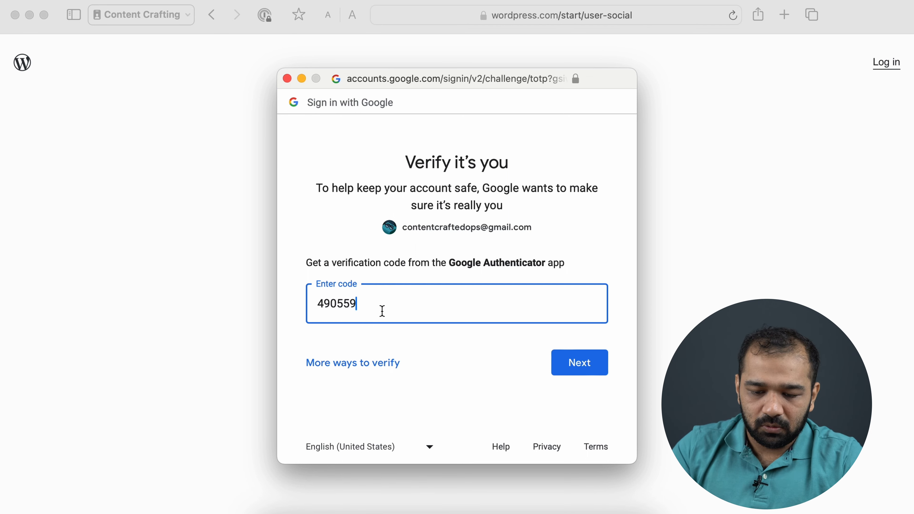
pyautogui.click(584, 371)
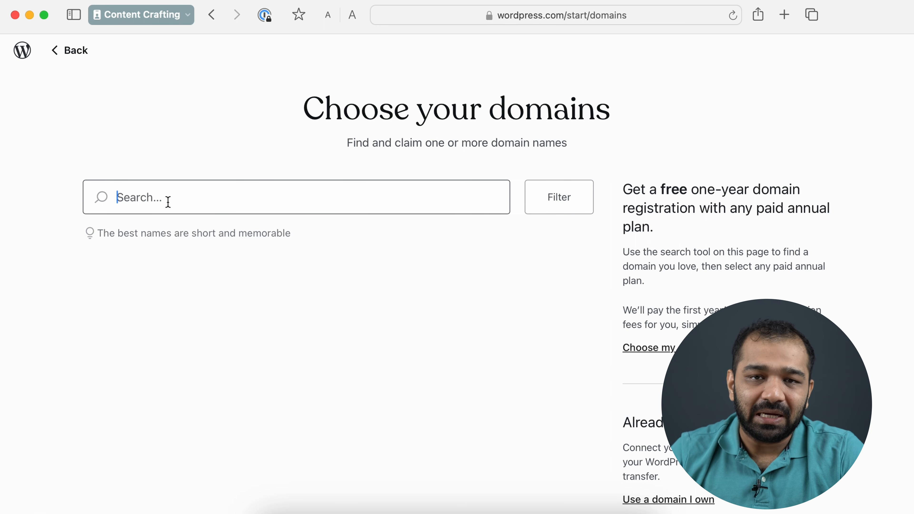
# - Search for 'contentcrafting' domains and browse the suggested addresses
pyautogui.write('contentcrafting')
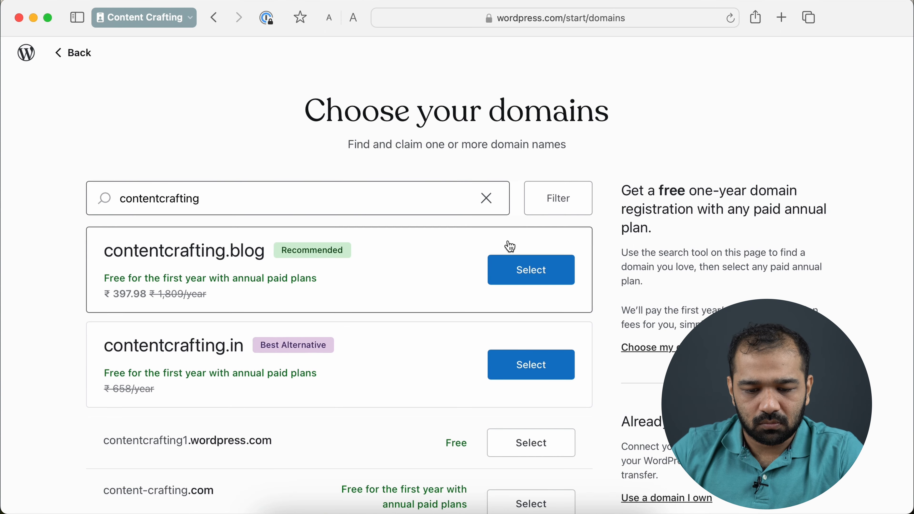
pyautogui.scroll(-2, 506, 245)
pyautogui.scroll(-5, 483, 316)
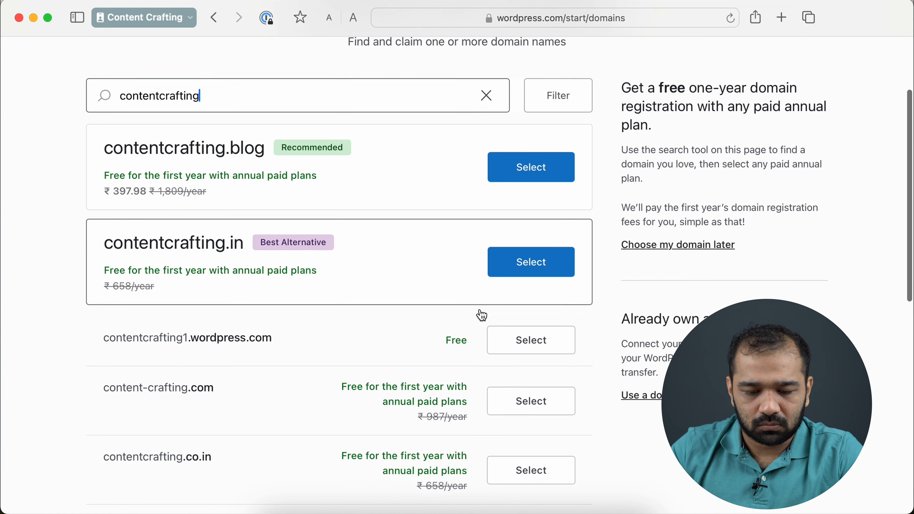
pyautogui.scroll(3, 483, 316)
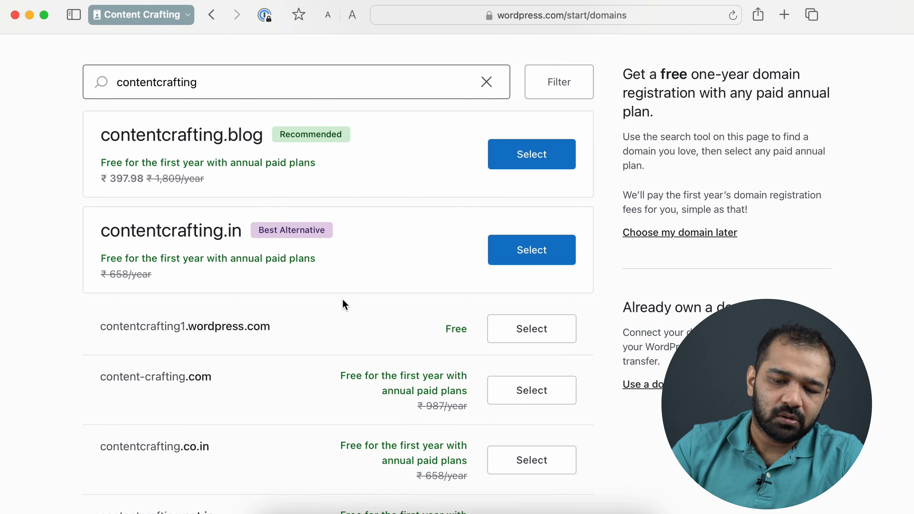
pyautogui.scroll(1, 342, 304)
pyautogui.scroll(-4, 344, 305)
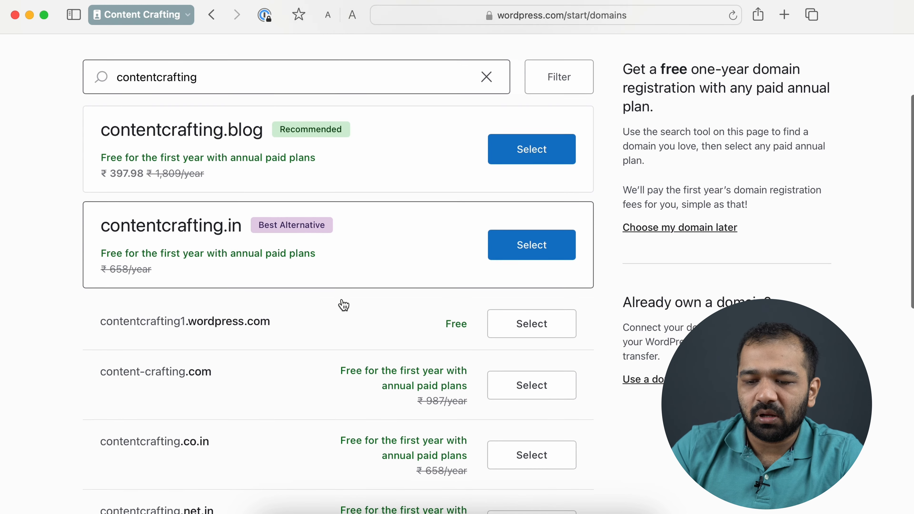
pyautogui.scroll(-3, 344, 306)
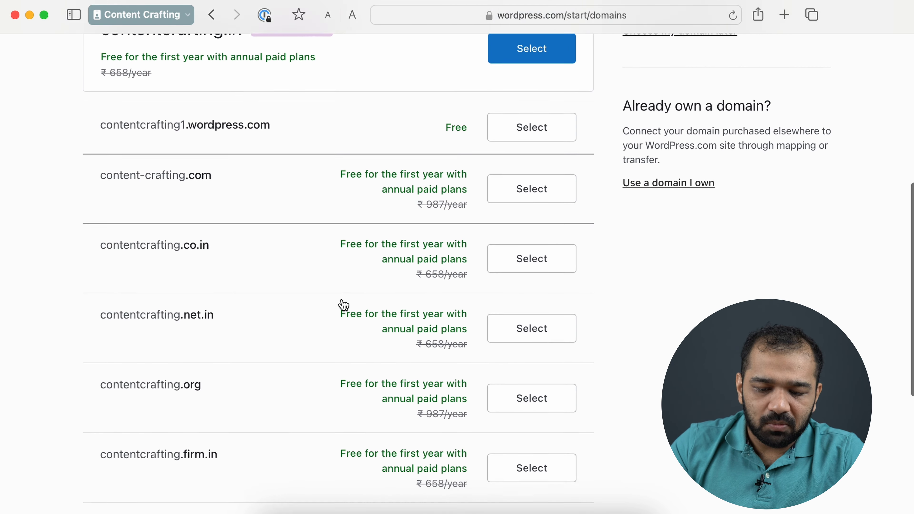
pyautogui.scroll(-2, 344, 305)
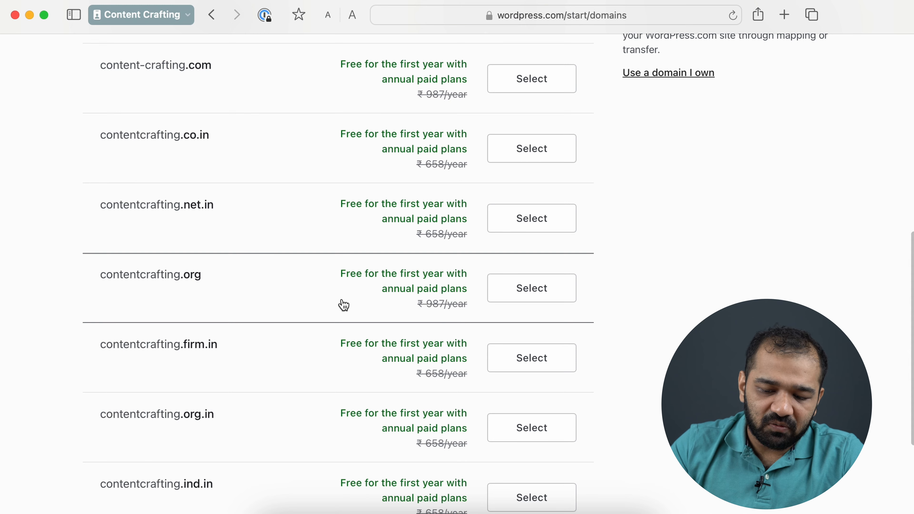
pyautogui.scroll(-4, 342, 304)
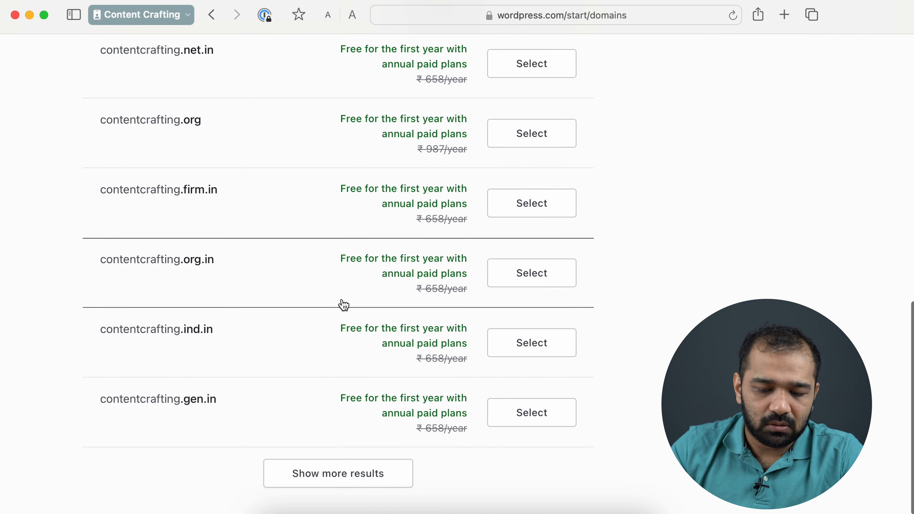
pyautogui.moveTo(342, 305); pyautogui.dragTo(260, 436)
pyautogui.click(31, 344)
pyautogui.scroll(9, 67, 310)
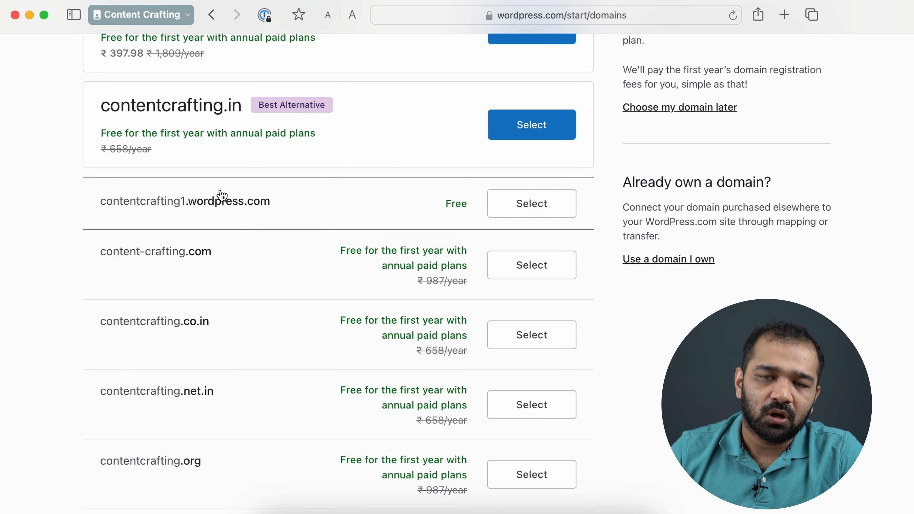
# - Claim the free contentcrafting1.wordpress.com address and continue to plan selection
pyautogui.click(535, 216)
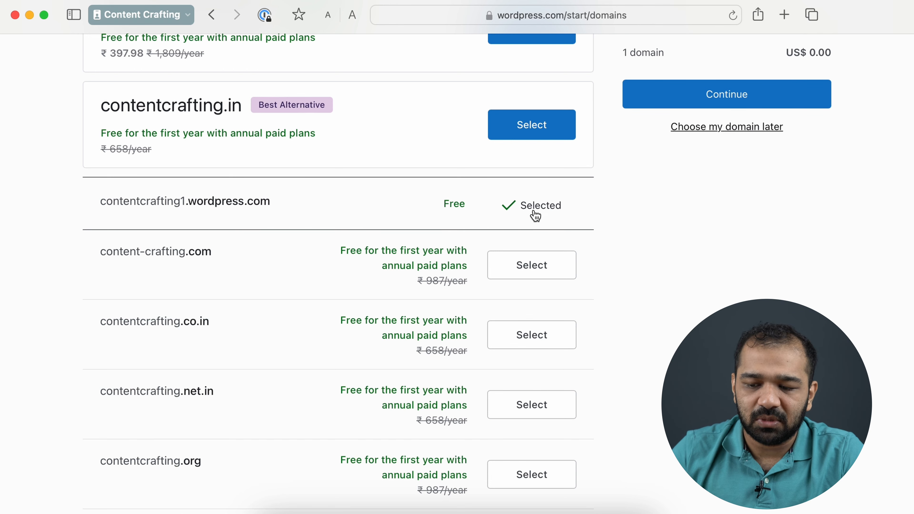
pyautogui.scroll(4, 565, 213)
pyautogui.scroll(2, 570, 214)
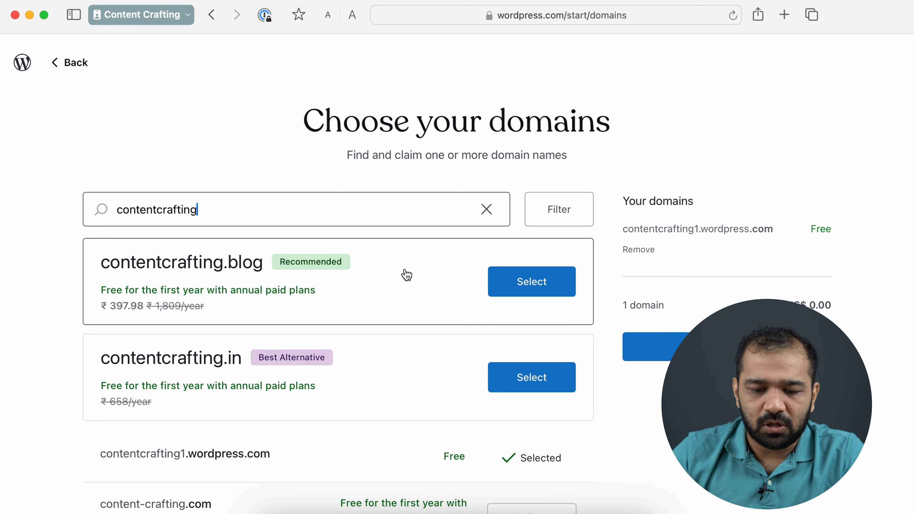
pyautogui.scroll(-3, 261, 241)
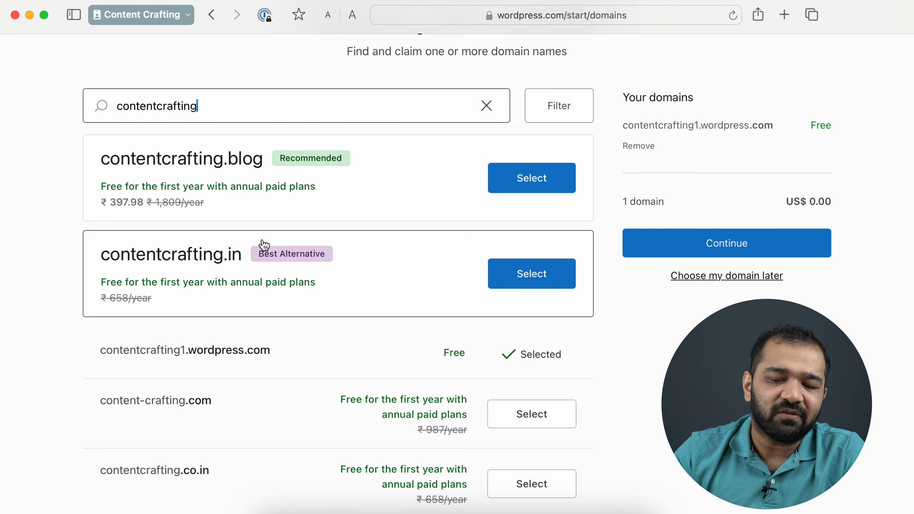
pyautogui.scroll(-2, 290, 205)
pyautogui.scroll(-3, 290, 204)
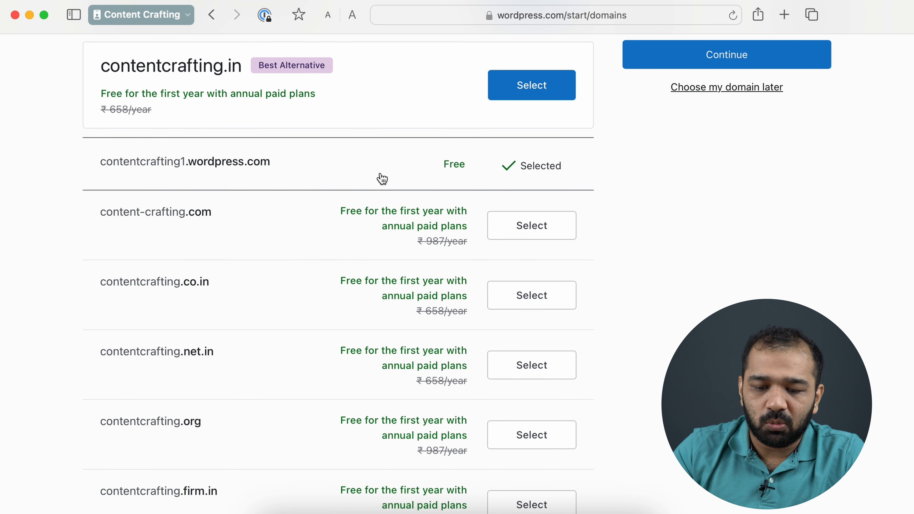
pyautogui.scroll(2, 598, 162)
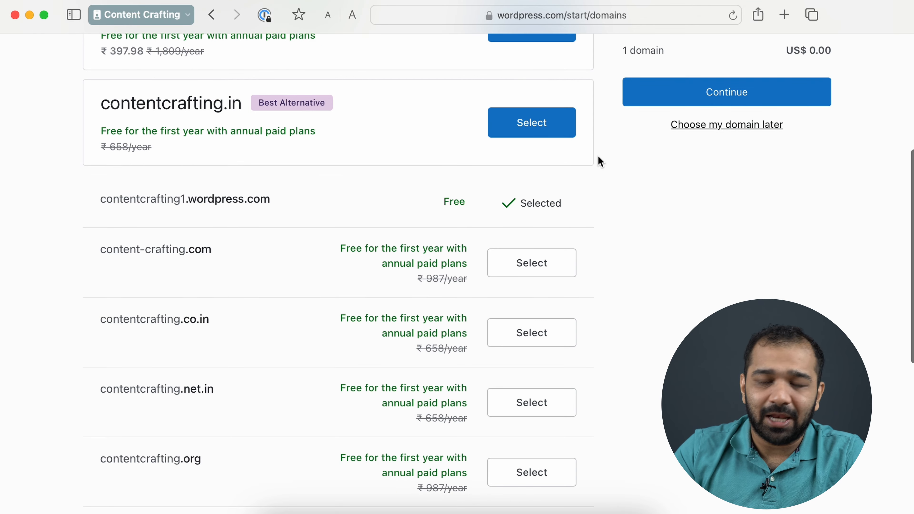
pyautogui.scroll(4, 603, 164)
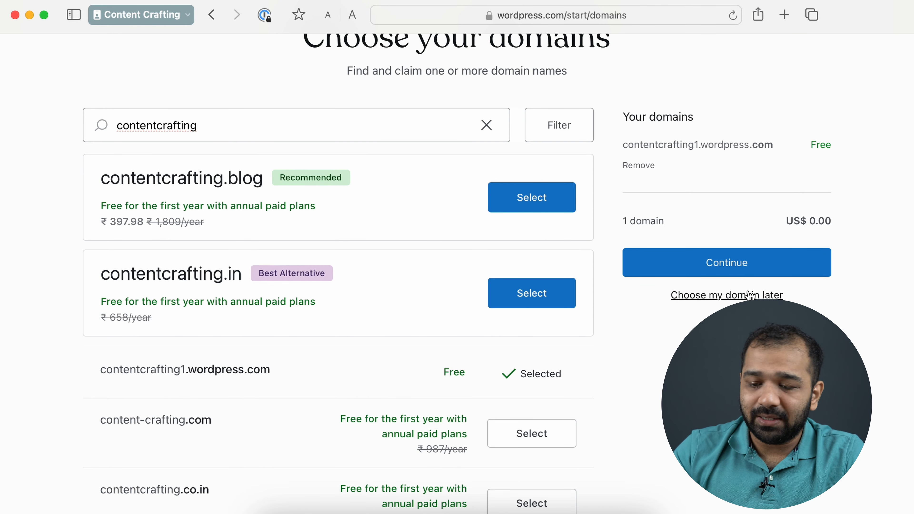
pyautogui.click(760, 275)
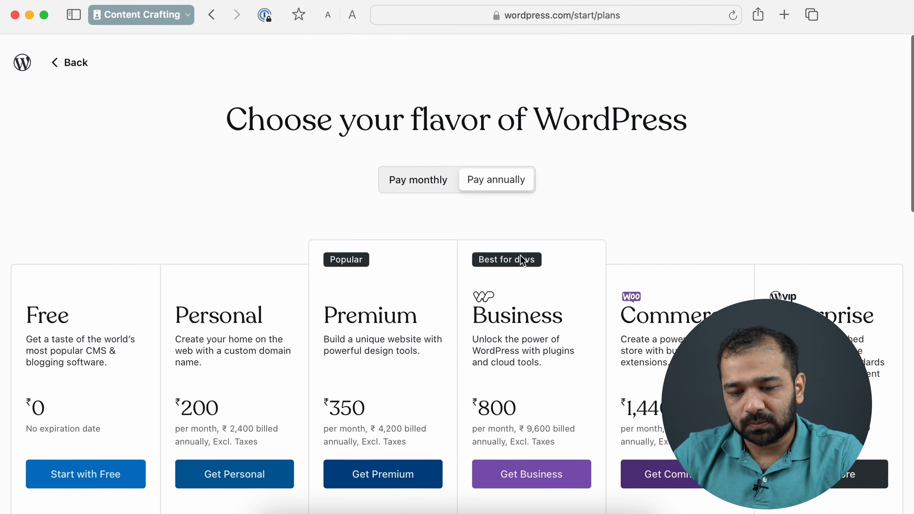
# - Compare the plans and start the site on the Free plan
pyautogui.scroll(-2, 457, 260)
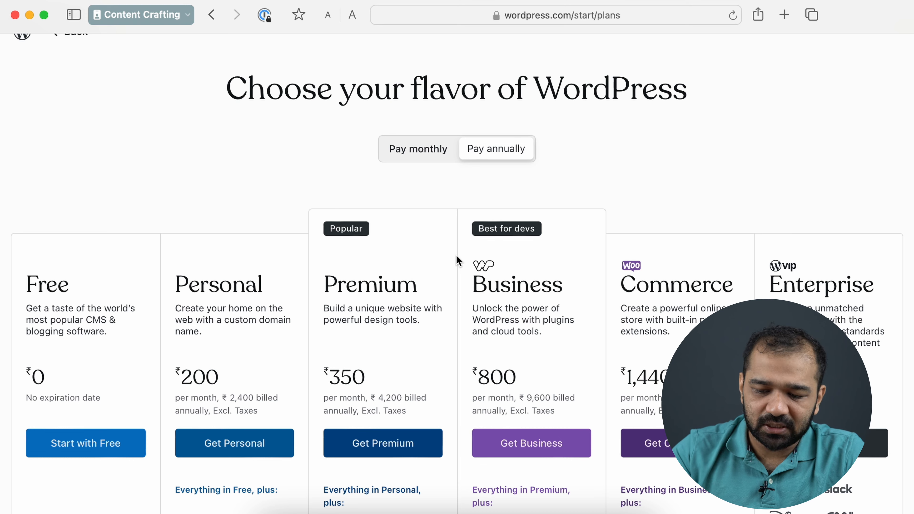
pyautogui.scroll(-2, 456, 255)
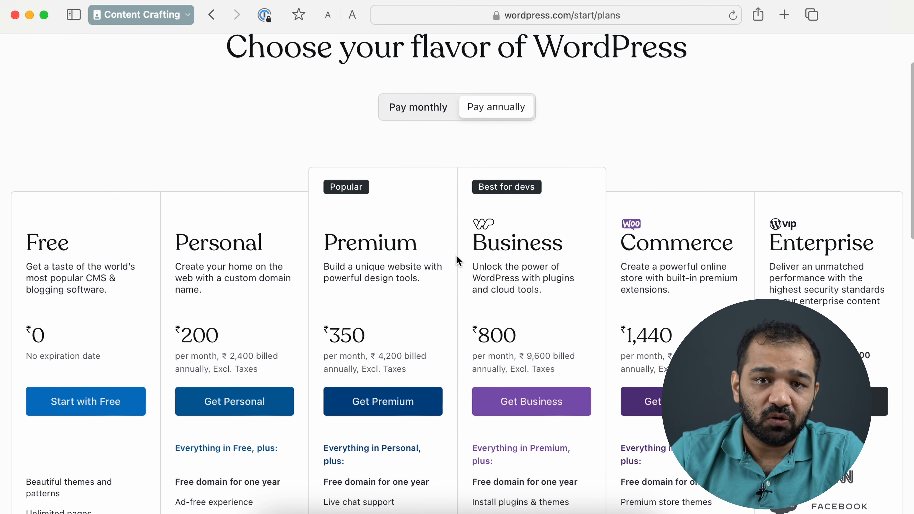
pyautogui.scroll(-1, 459, 262)
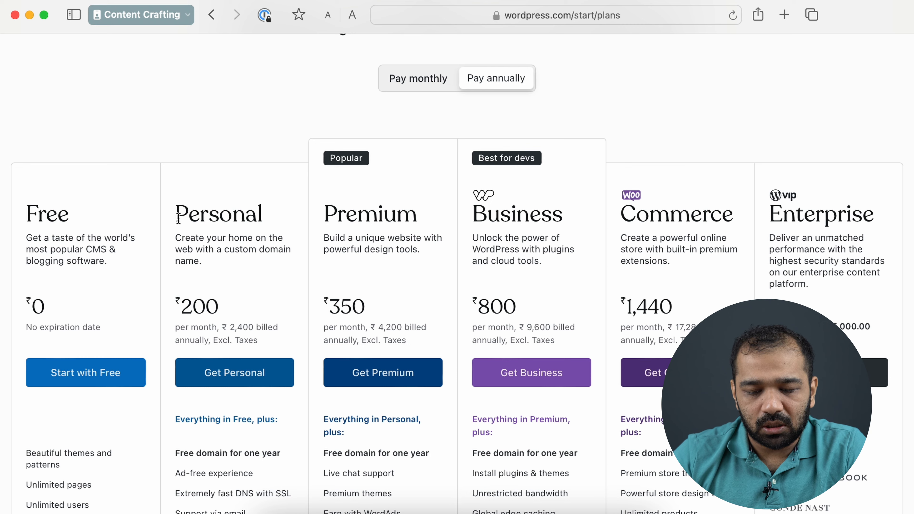
pyautogui.scroll(-2, 178, 217)
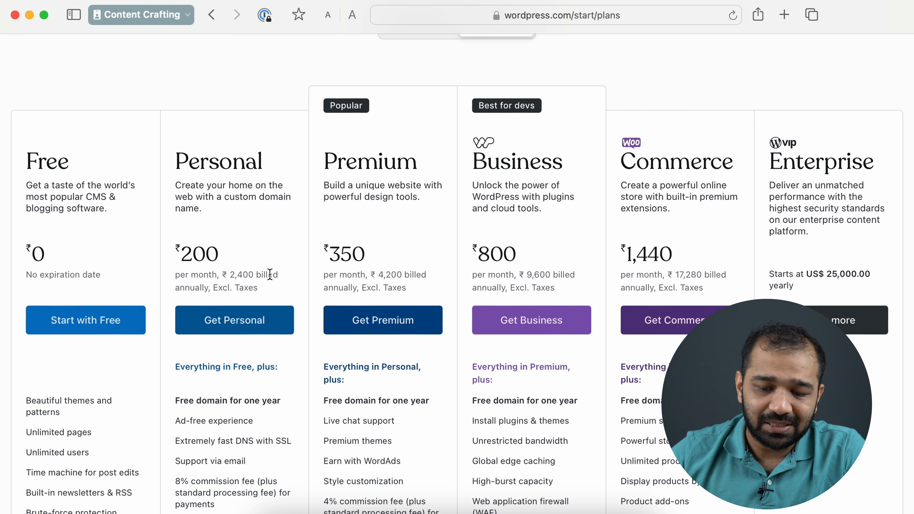
pyautogui.scroll(-1, 270, 277)
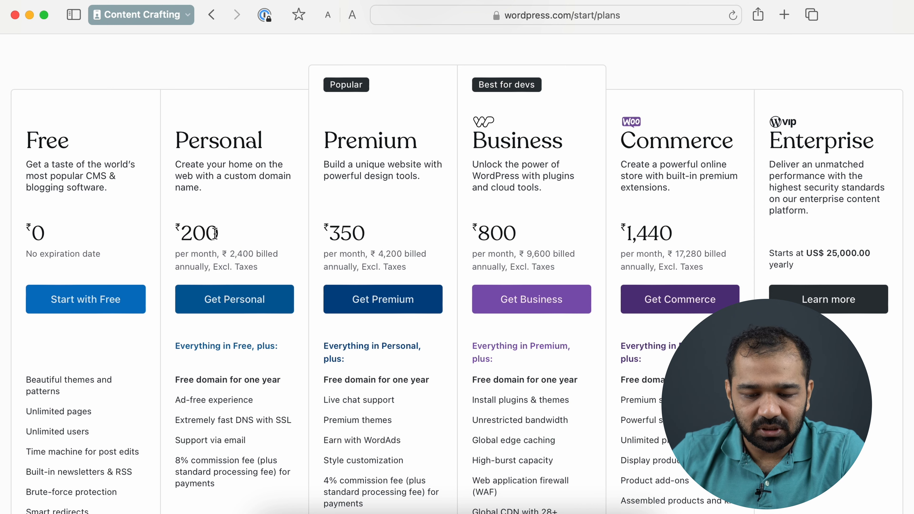
pyautogui.scroll(-4, 215, 233)
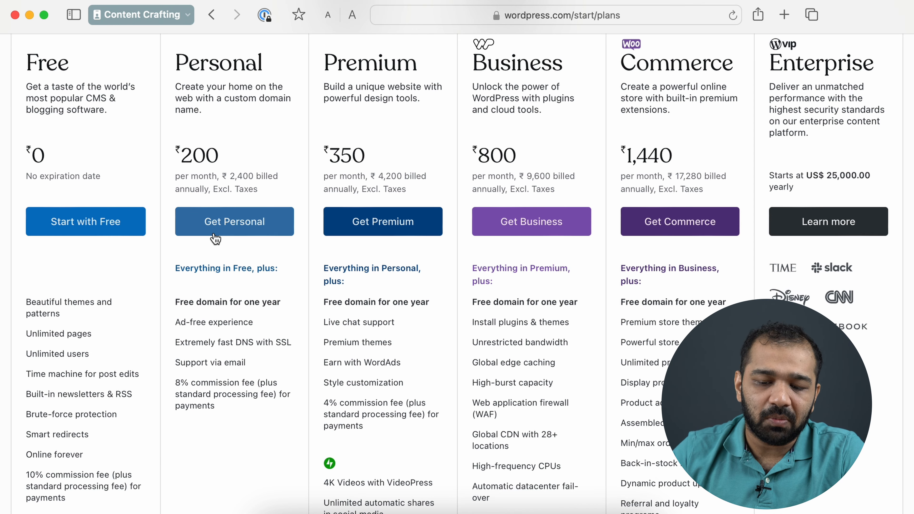
pyautogui.scroll(5, 327, 169)
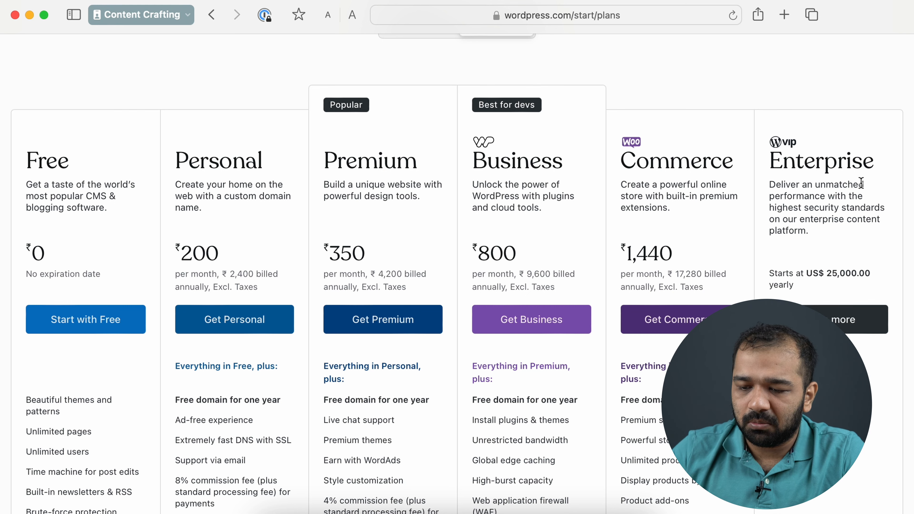
pyautogui.scroll(-4, 862, 183)
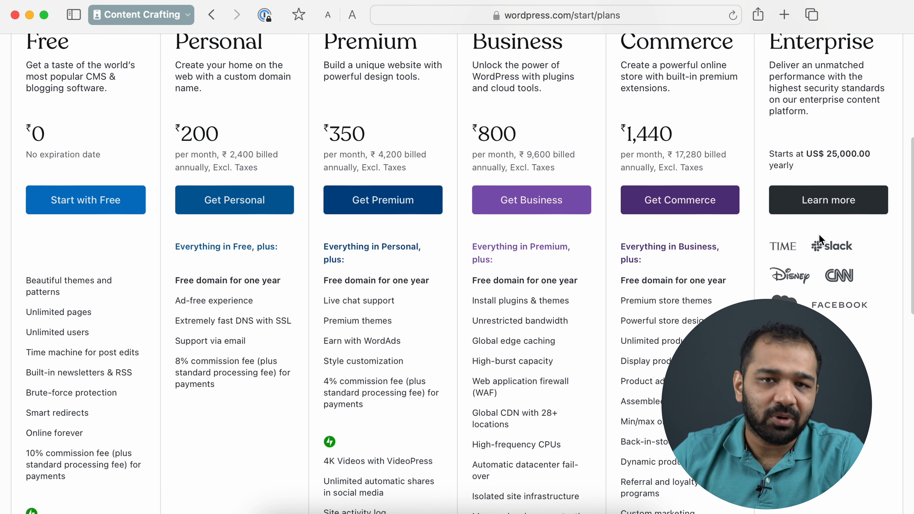
pyautogui.scroll(-5, 819, 235)
pyautogui.scroll(3, 819, 235)
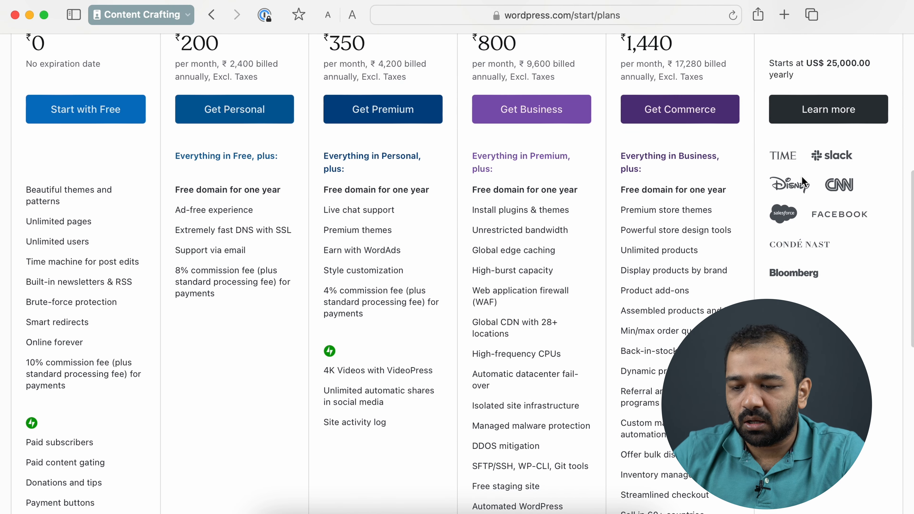
pyautogui.scroll(1, 804, 185)
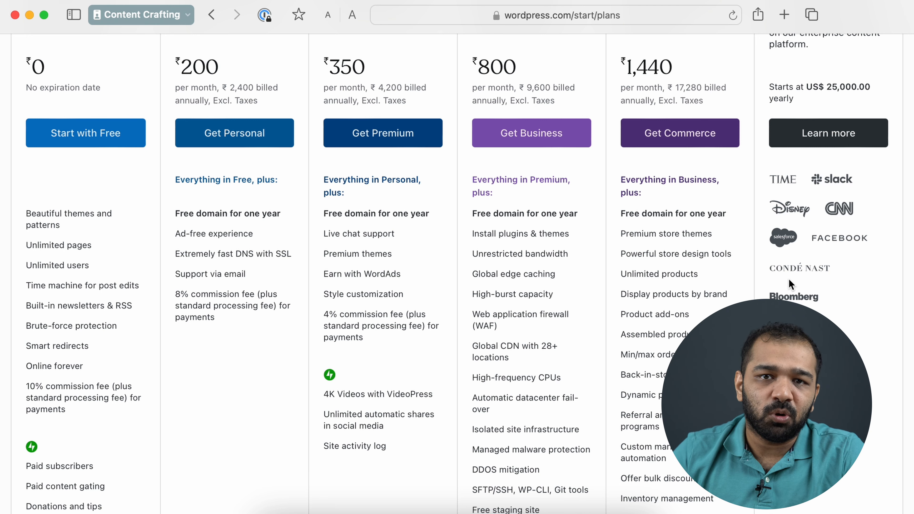
pyautogui.moveTo(71, 308)
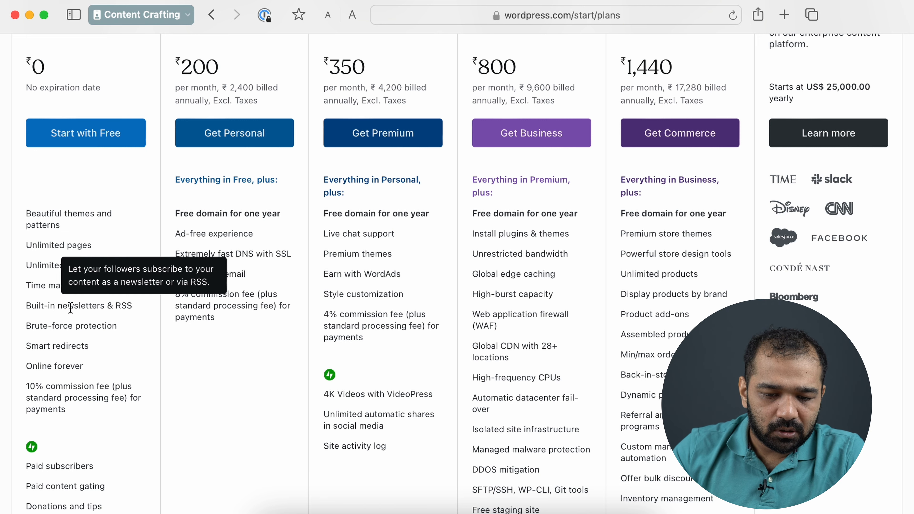
pyautogui.scroll(4, 70, 288)
pyautogui.click(72, 241)
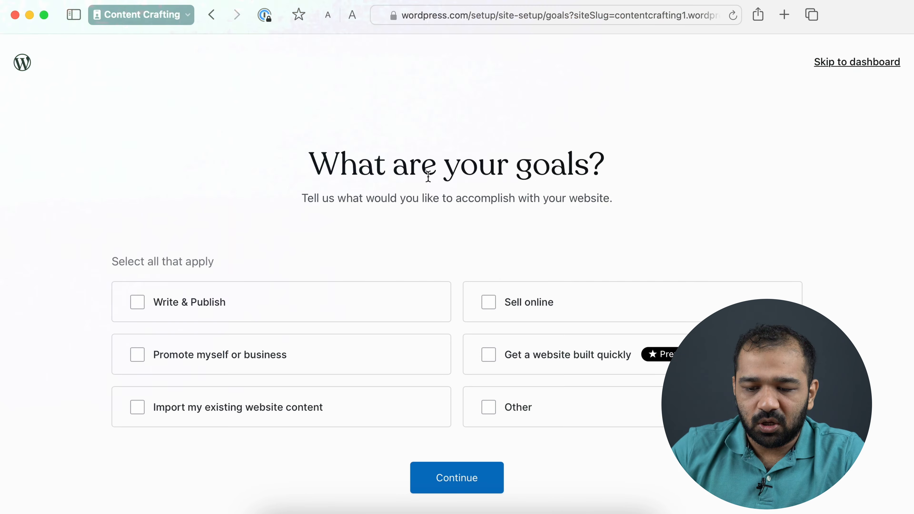
# - Choose Write & Publish as the sole site goal, leaving content import unticked
pyautogui.scroll(-2, 428, 177)
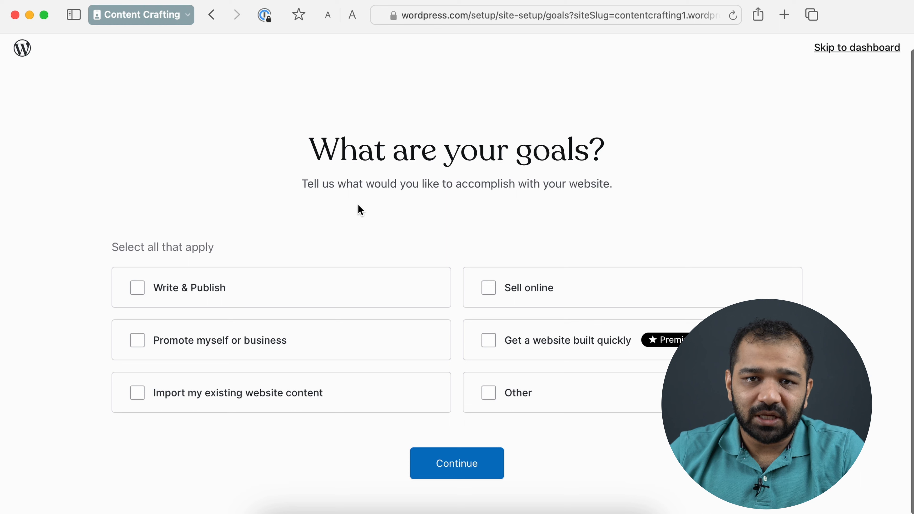
pyautogui.click(133, 287)
pyautogui.scroll(-1, 374, 365)
pyautogui.scroll(1, 374, 365)
pyautogui.scroll(-1, 374, 365)
pyautogui.scroll(1, 373, 365)
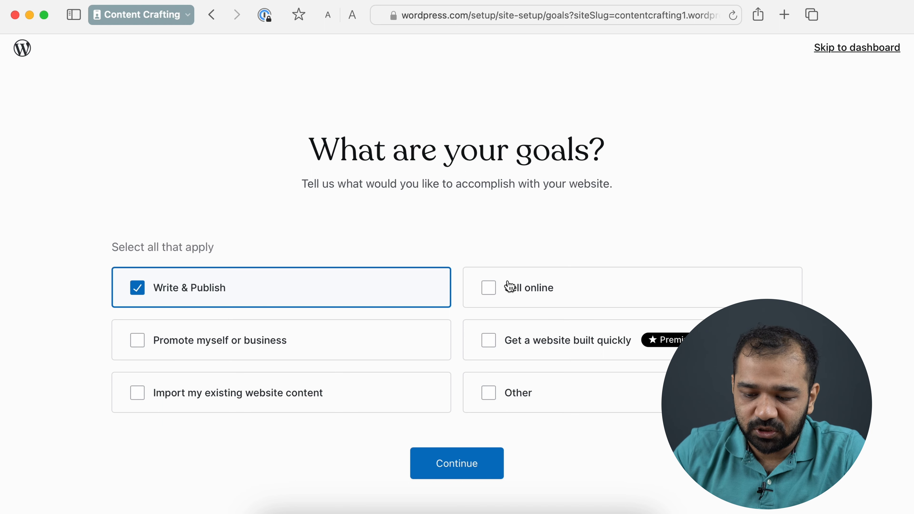
pyautogui.scroll(-1, 212, 352)
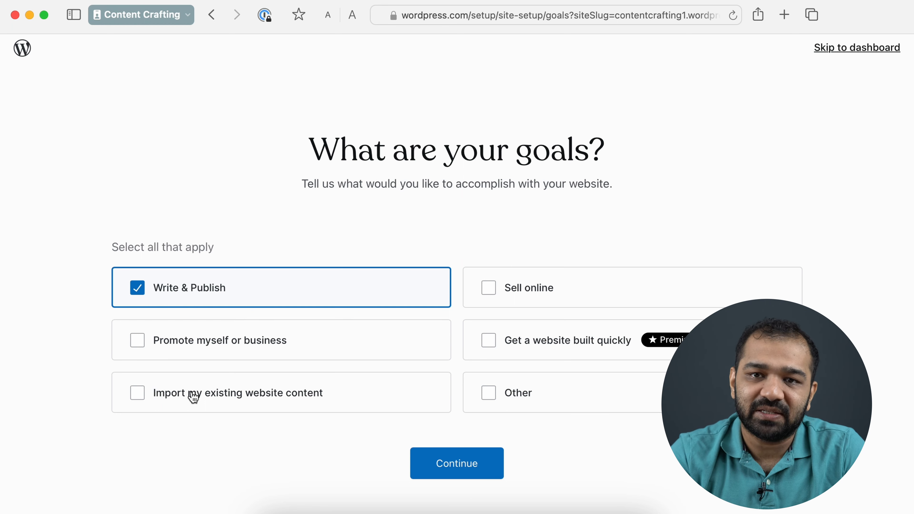
pyautogui.click(155, 392)
pyautogui.click(138, 395)
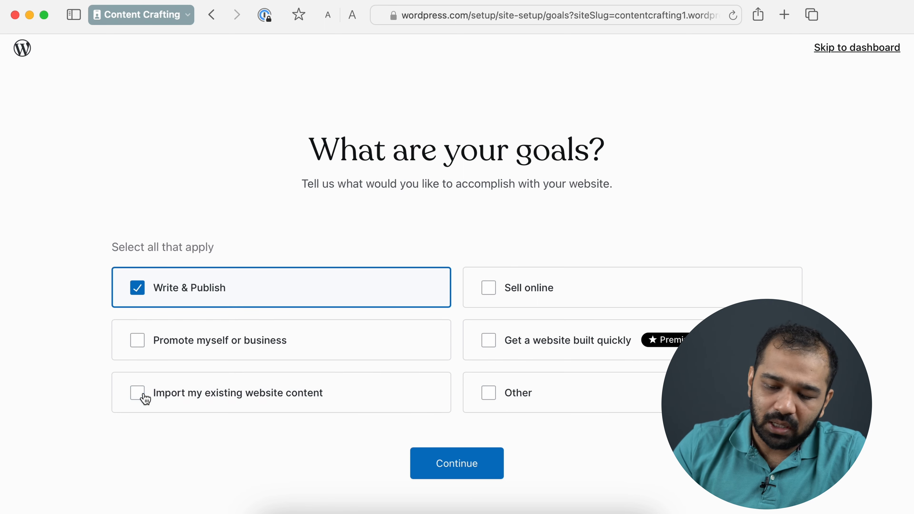
pyautogui.click(491, 465)
pyautogui.click(560, 247)
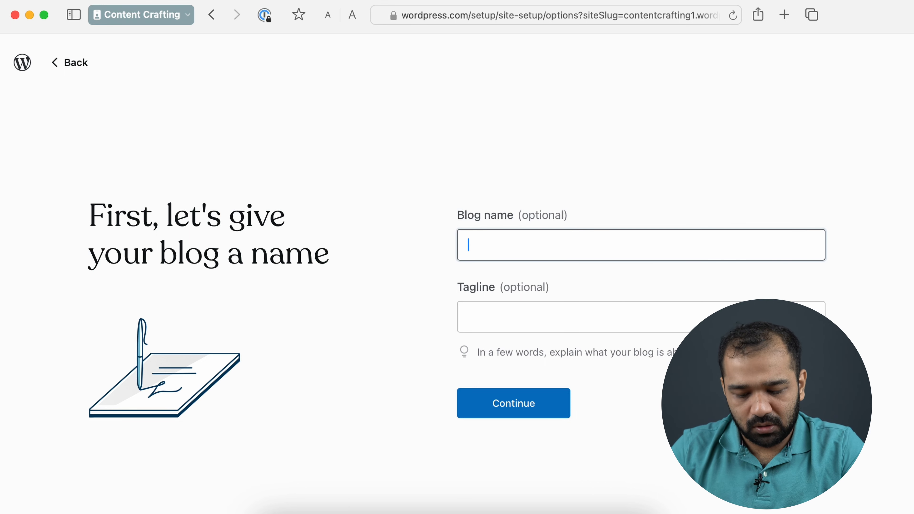
# - Name the blog 'Content Crafting' with tagline 'Helping you create better content', then choose a design
pyautogui.write('Content Craft')
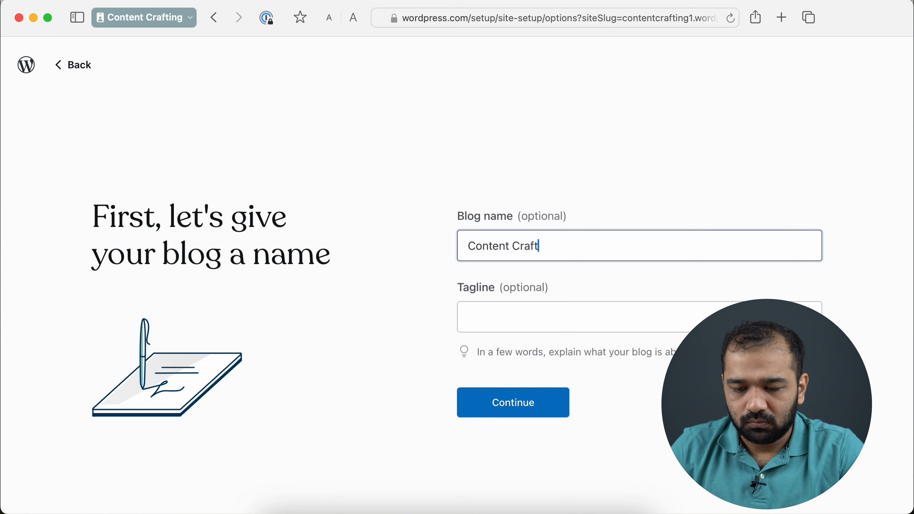
pyautogui.write('ing')
pyautogui.click(537, 315)
pyautogui.write('Helping ')
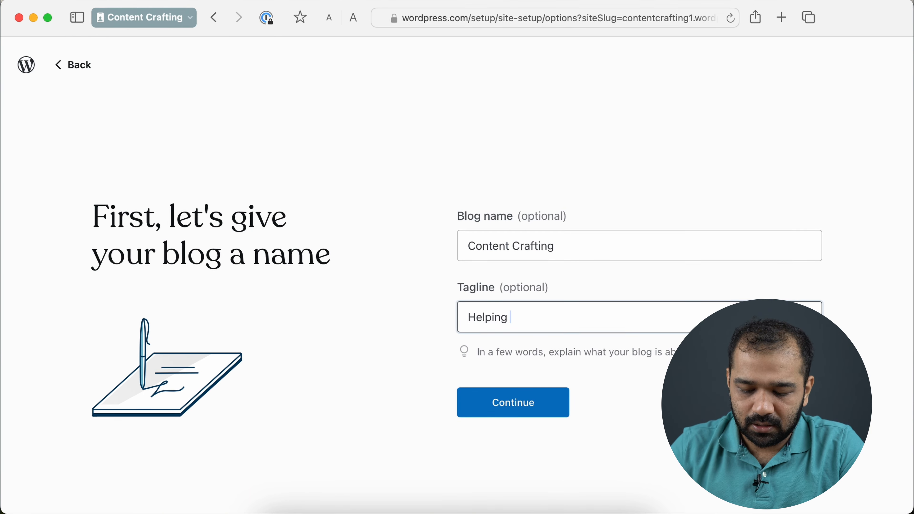
pyautogui.write('you create better content')
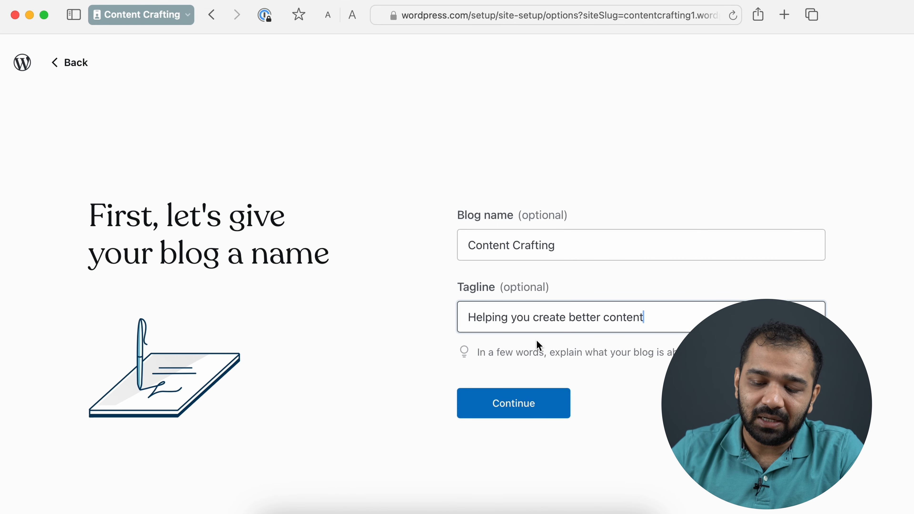
pyautogui.click(517, 411)
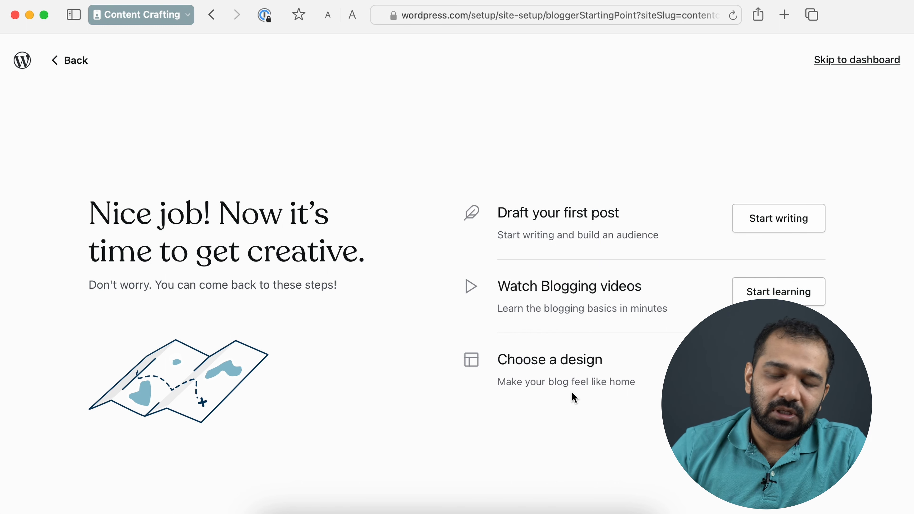
pyautogui.click(779, 365)
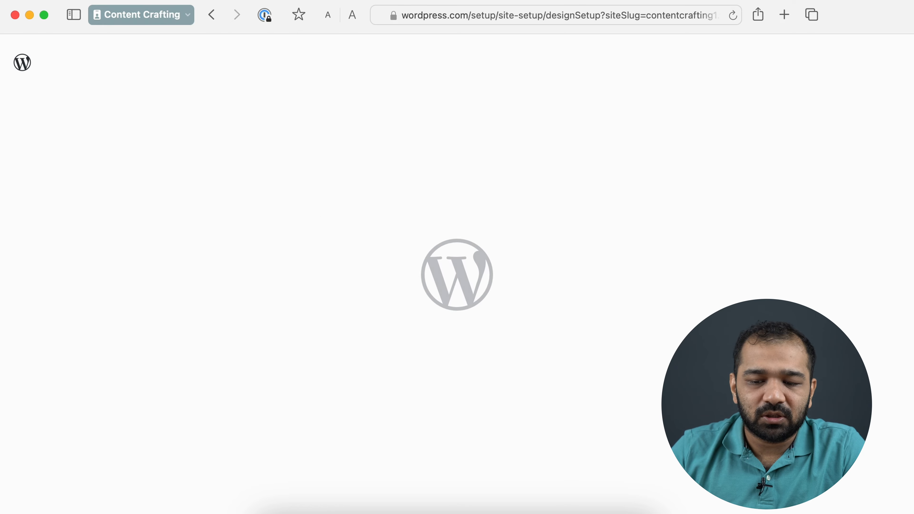
pyautogui.scroll(-20, 786, 229)
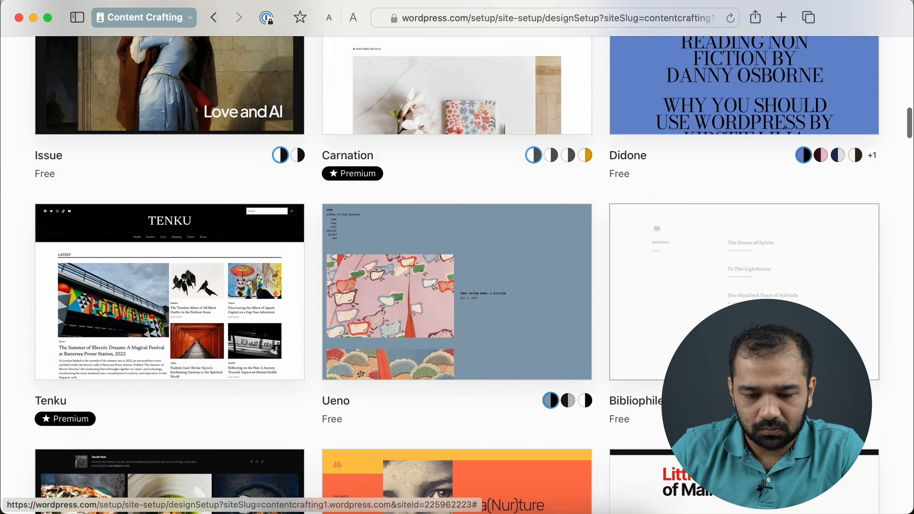
# - Browse the Business and Blog design categories and open the Tronar theme preview
pyautogui.scroll(-4, 457, 257)
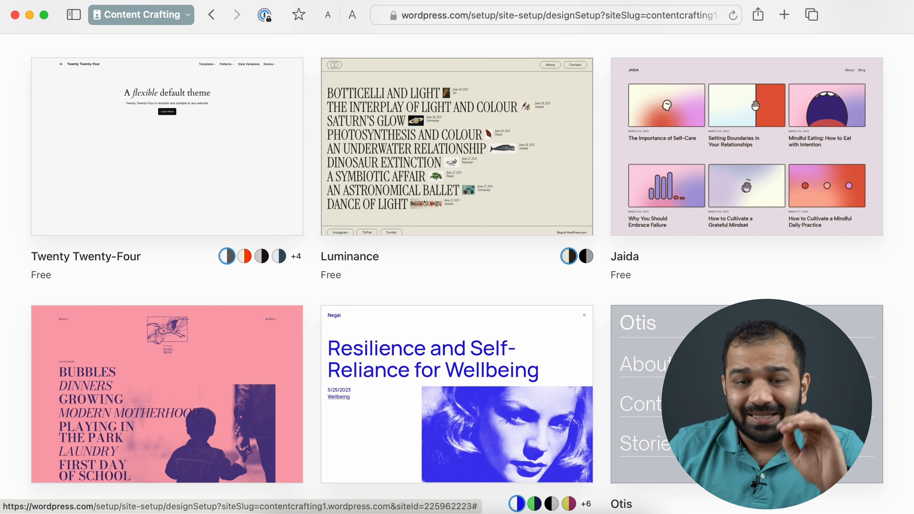
pyautogui.scroll(-2, 457, 274)
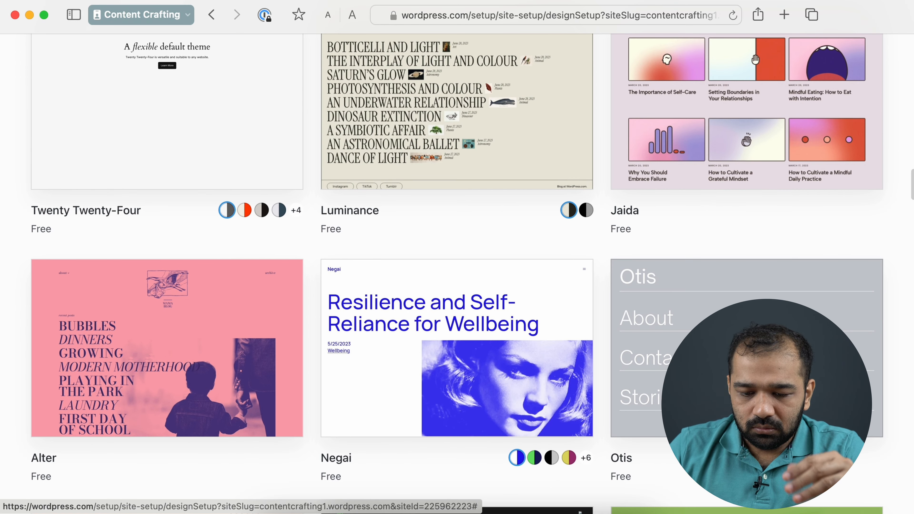
pyautogui.scroll(-10, 457, 274)
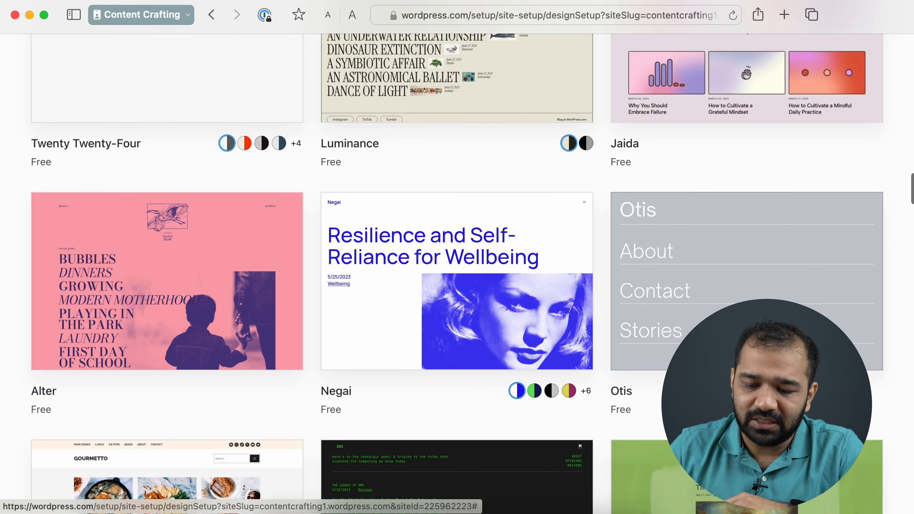
pyautogui.scroll(-5, 457, 274)
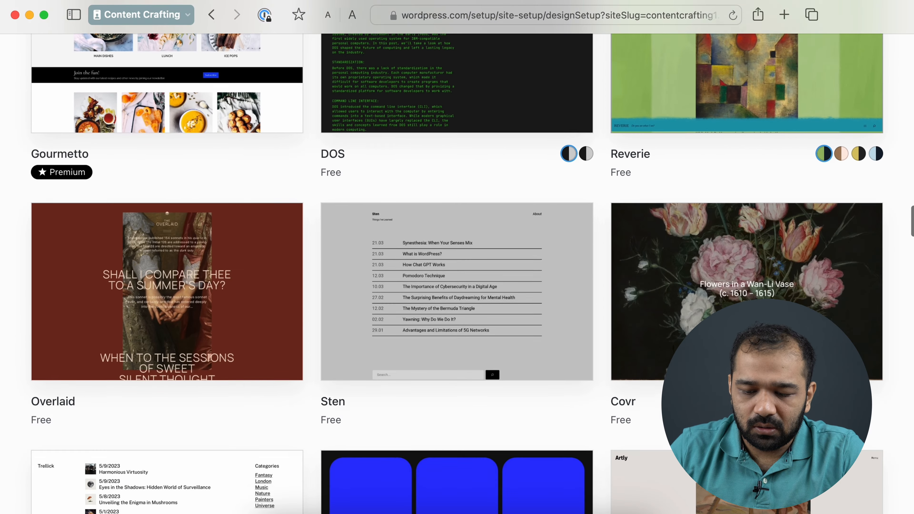
pyautogui.scroll(-13, 457, 274)
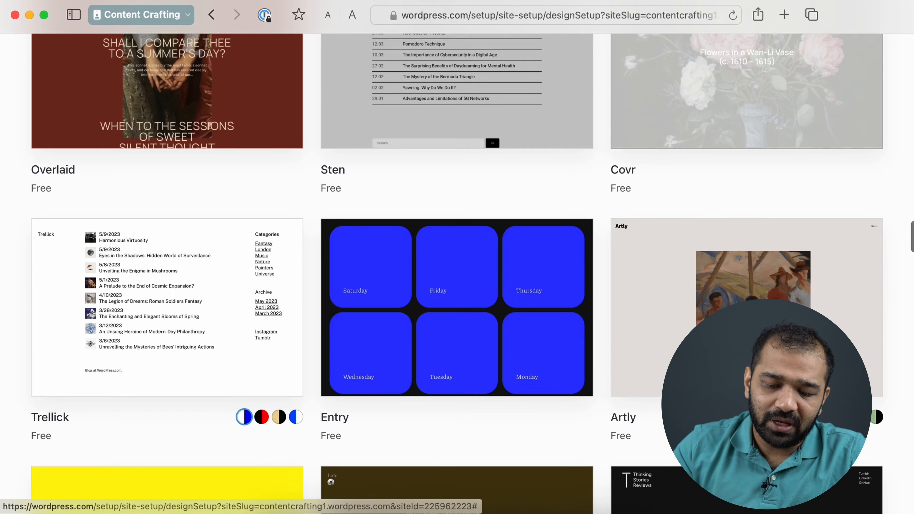
pyautogui.scroll(-9, 239, 351)
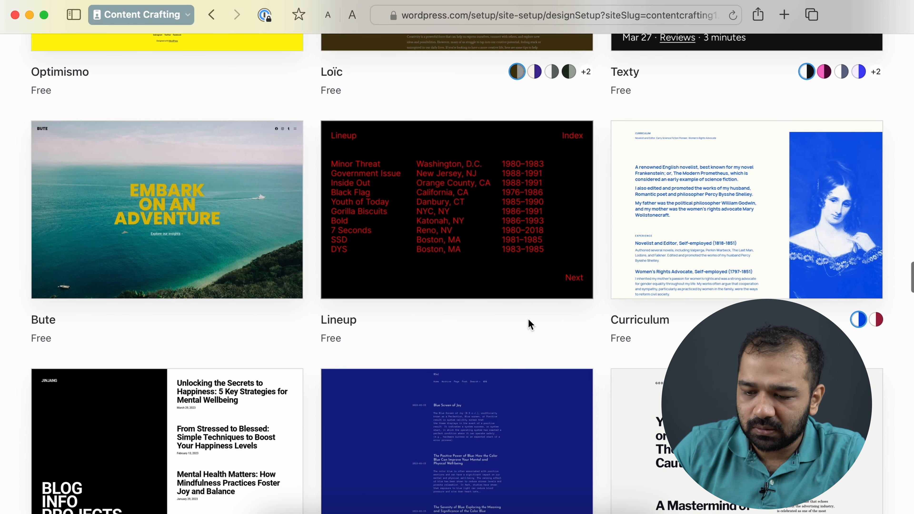
pyautogui.scroll(-20, 529, 319)
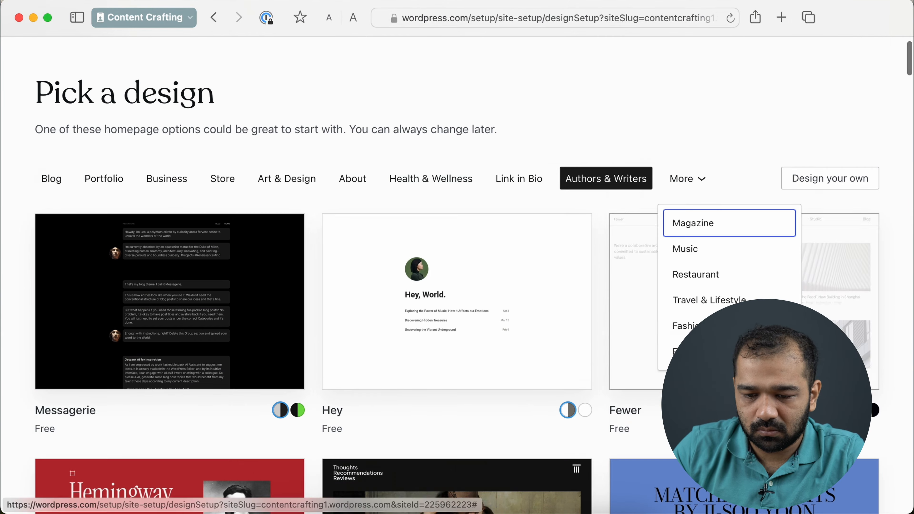
pyautogui.scroll(-20, 379, 368)
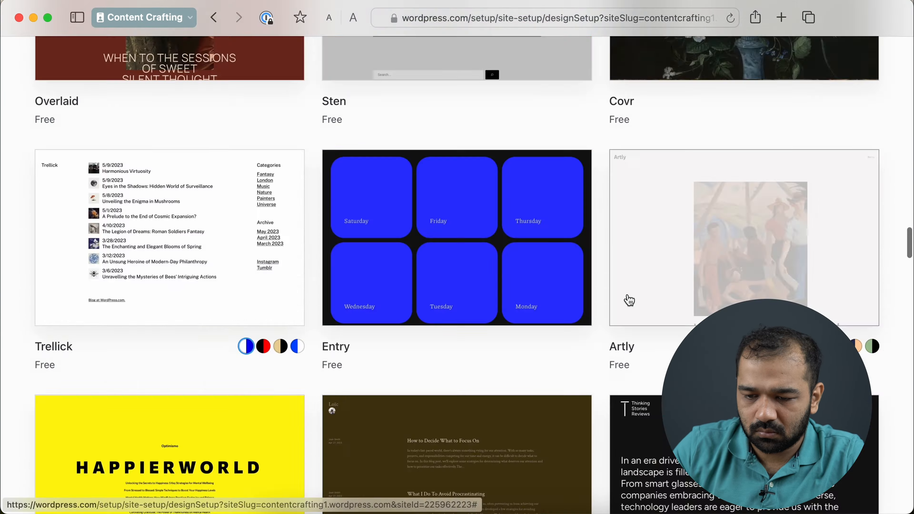
pyautogui.scroll(-10, 629, 301)
pyautogui.click(181, 137)
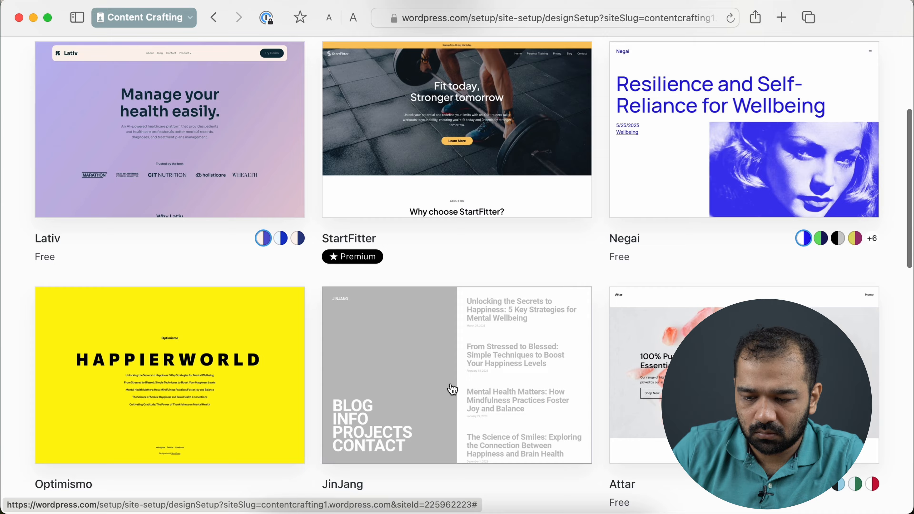
pyautogui.click(51, 172)
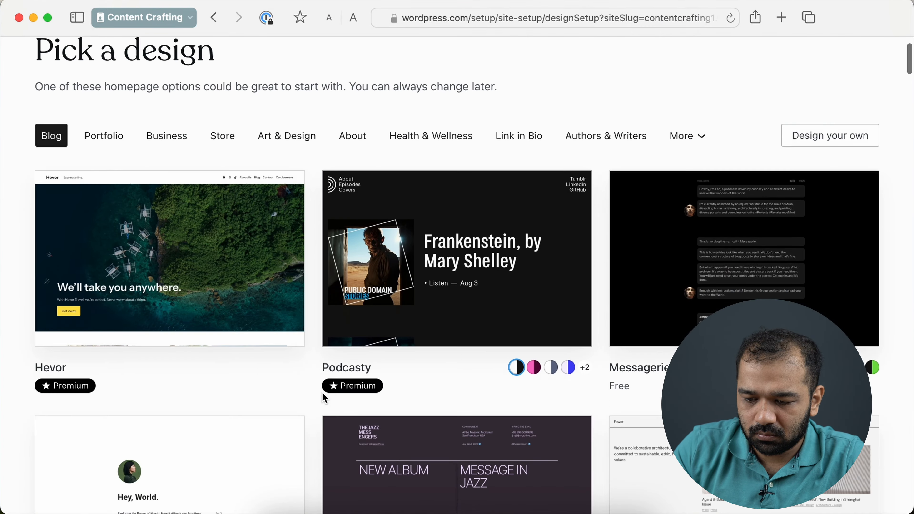
pyautogui.scroll(-5, 325, 433)
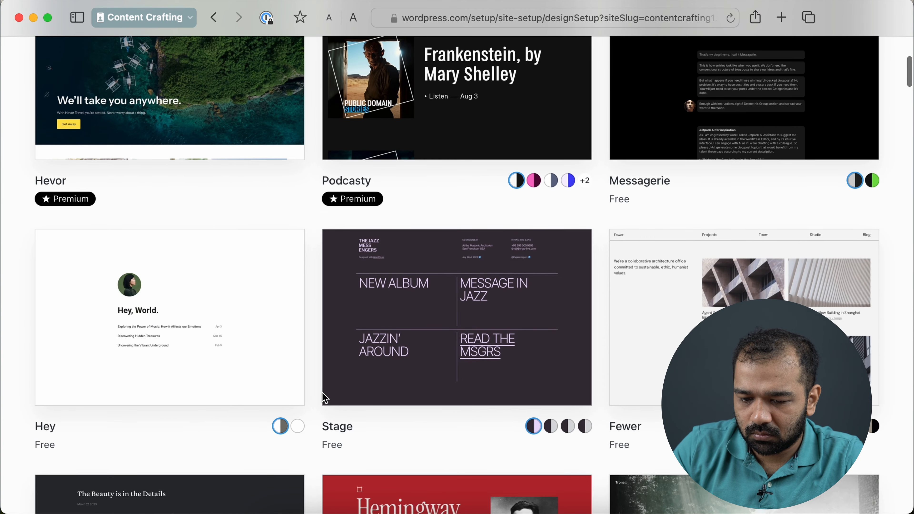
pyautogui.scroll(-8, 326, 398)
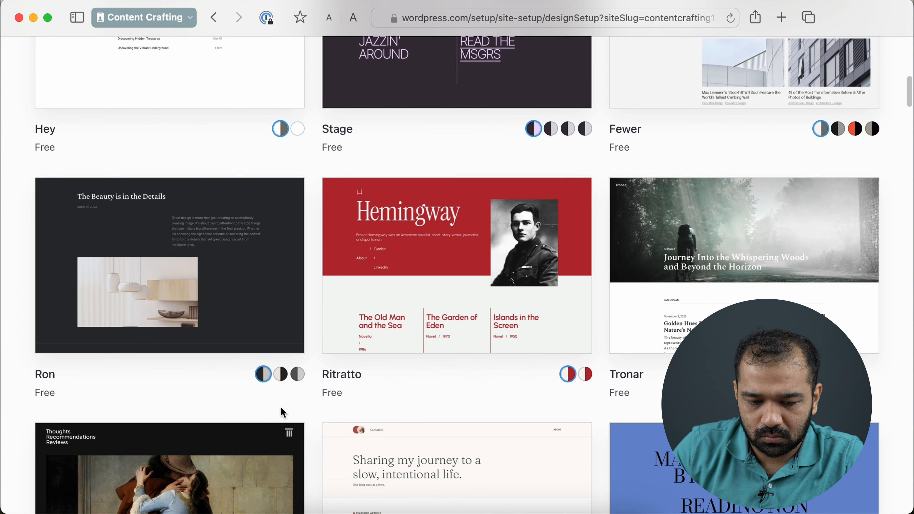
pyautogui.click(719, 280)
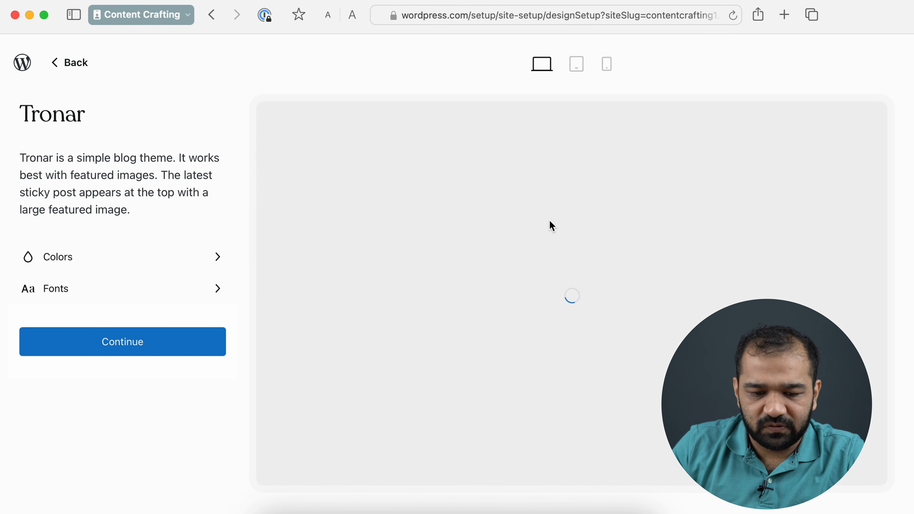
# - Check Tronar at tablet, desktop and phone widths, then view its colour styles
pyautogui.scroll(-4, 373, 365)
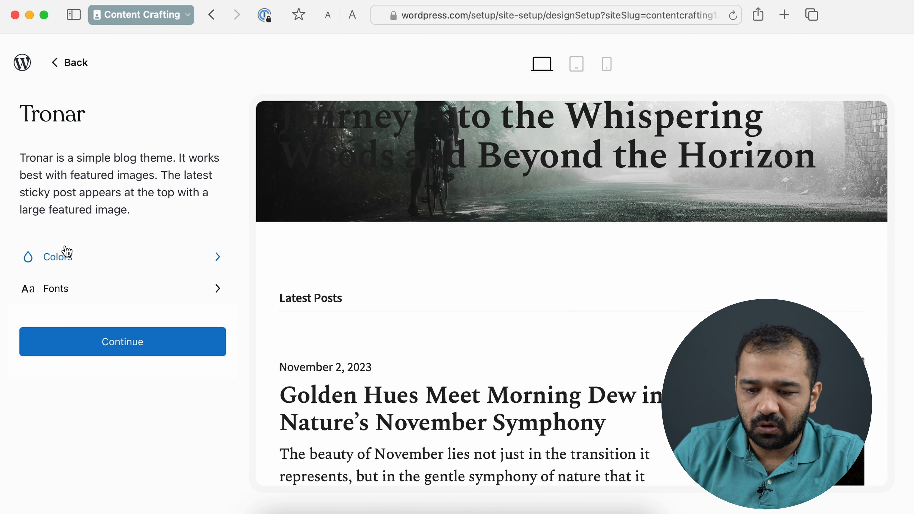
pyautogui.click(578, 64)
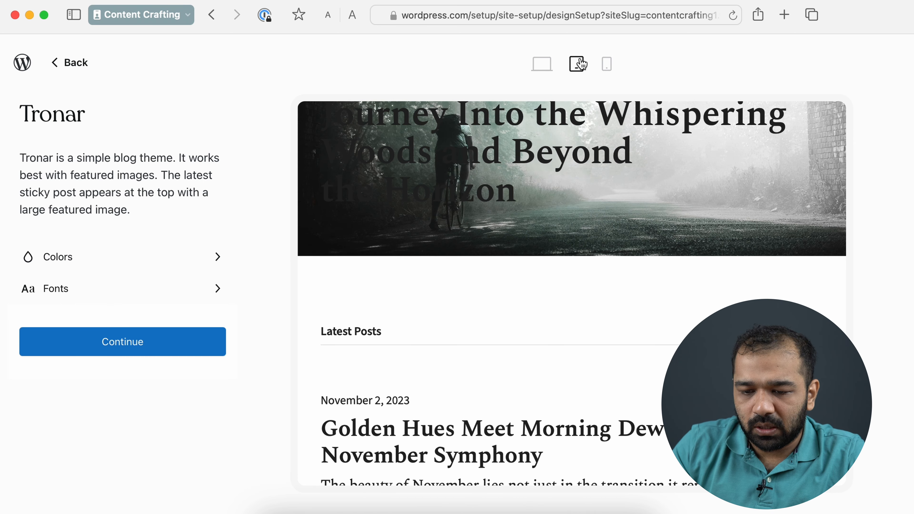
pyautogui.click(607, 71)
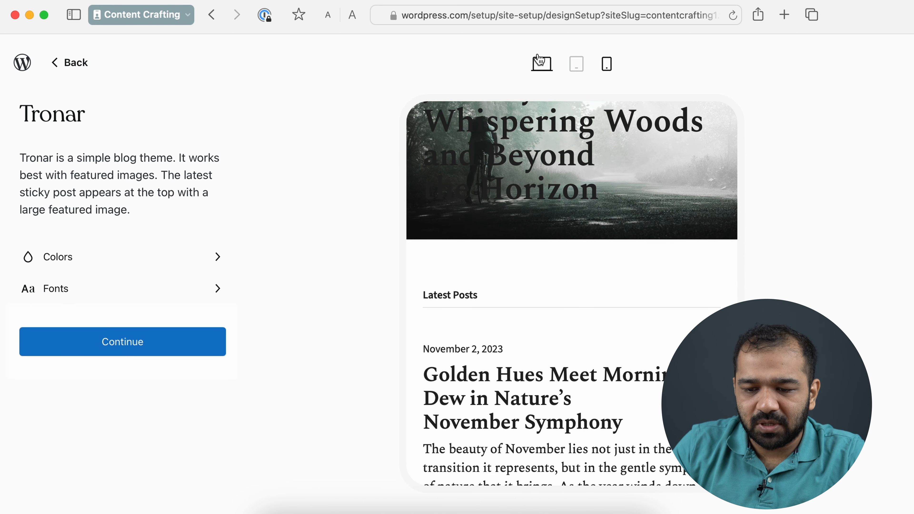
pyautogui.click(541, 62)
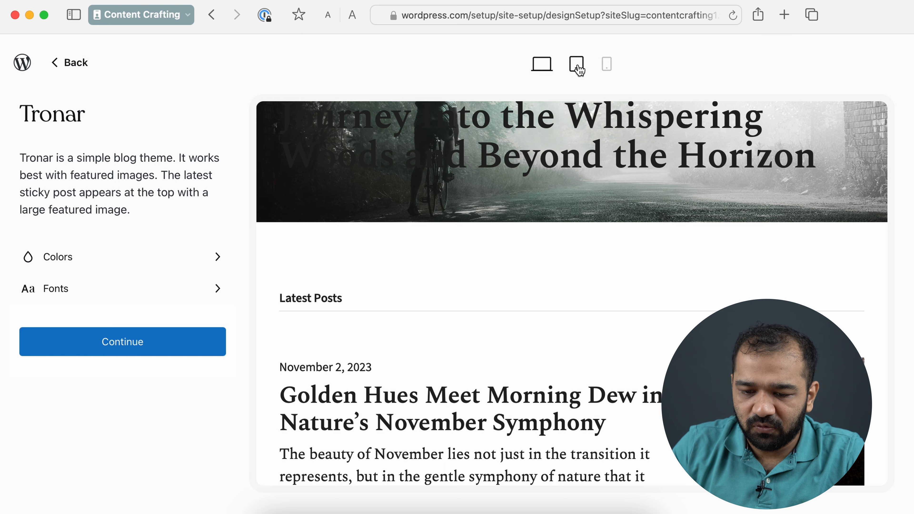
pyautogui.scroll(-5, 585, 247)
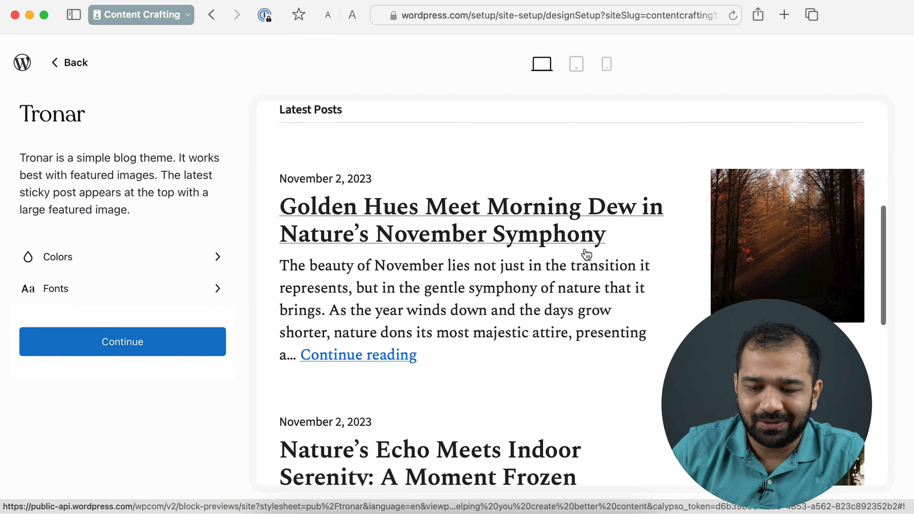
pyautogui.click(576, 64)
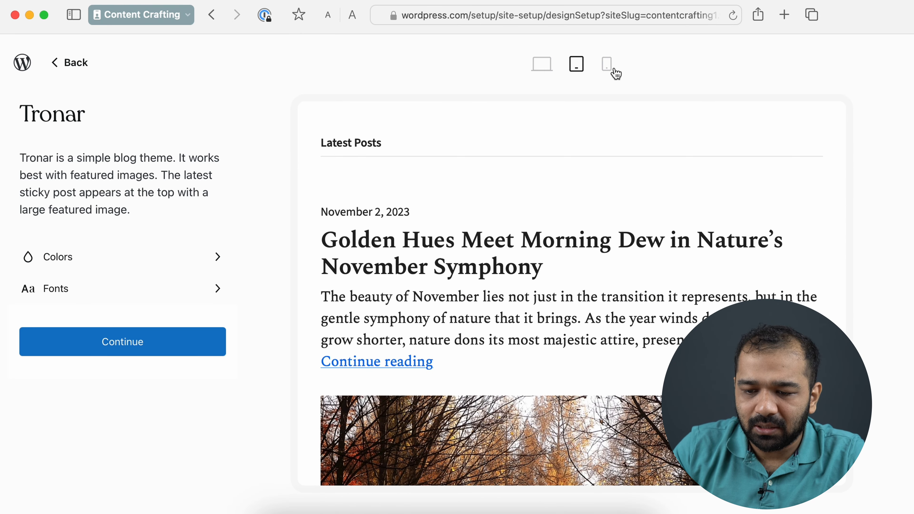
pyautogui.click(614, 70)
pyautogui.scroll(-10, 569, 260)
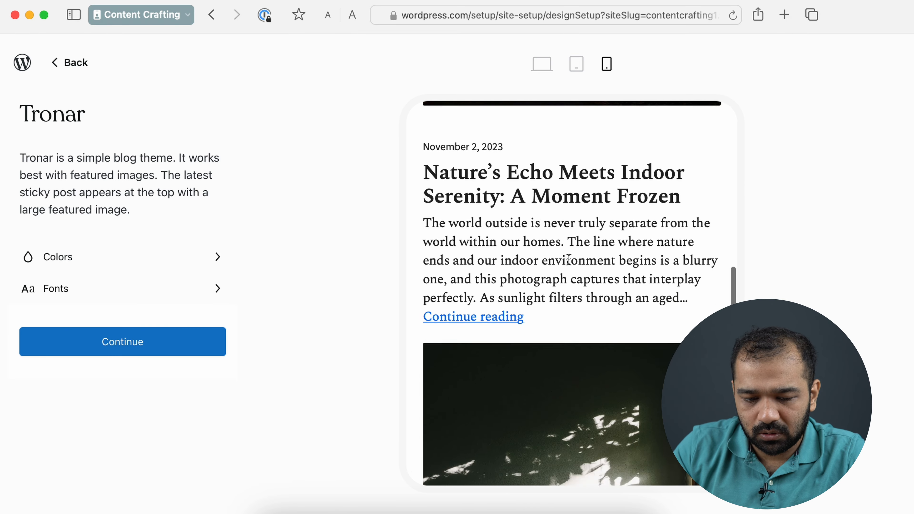
pyautogui.click(74, 258)
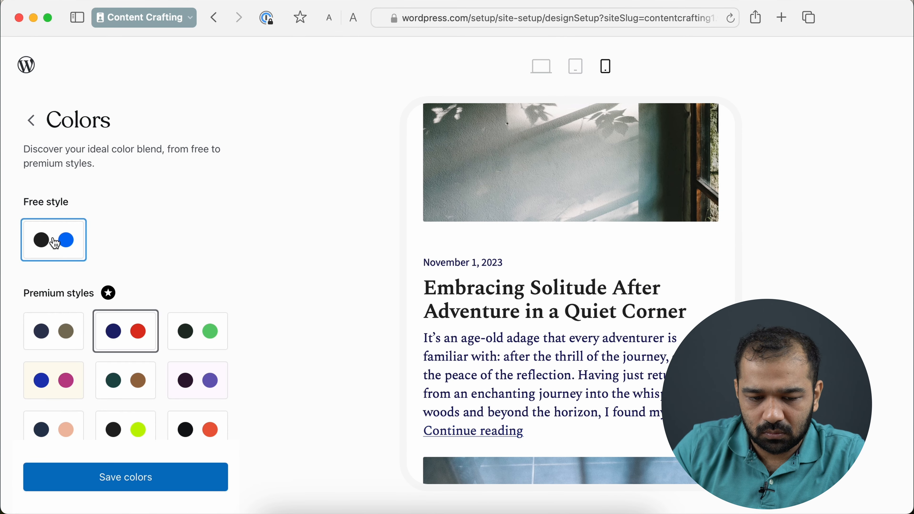
# - Save Tronar's free colour style and keep the free Spectral font pairing
pyautogui.click(59, 239)
pyautogui.click(110, 487)
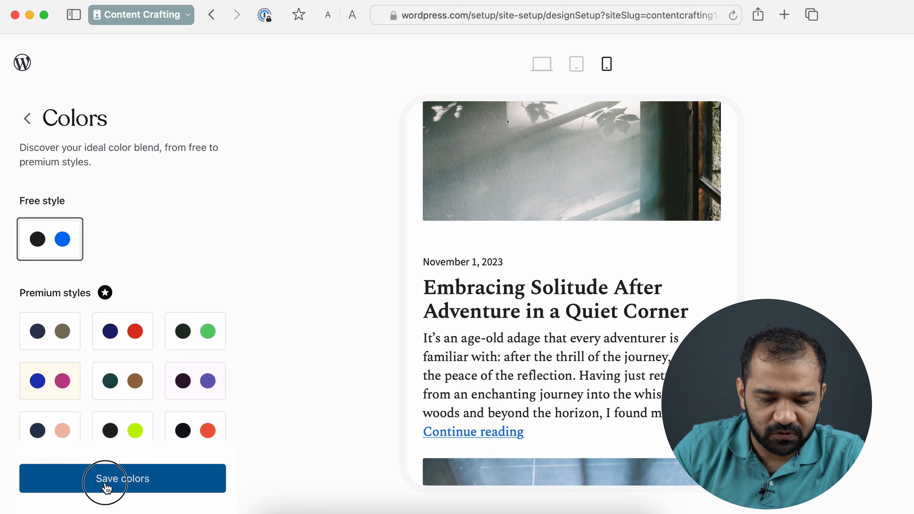
pyautogui.click(91, 294)
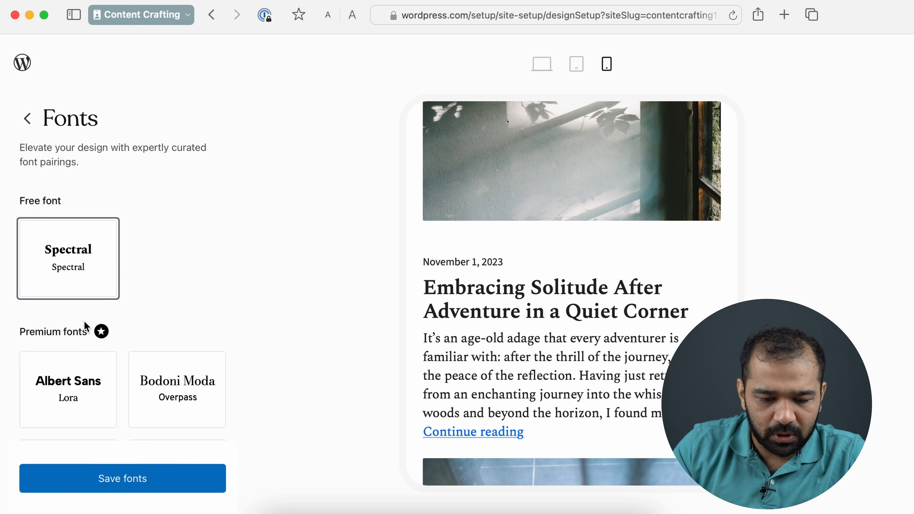
pyautogui.scroll(-5, 132, 360)
pyautogui.scroll(-10, 135, 347)
pyautogui.scroll(-3, 133, 340)
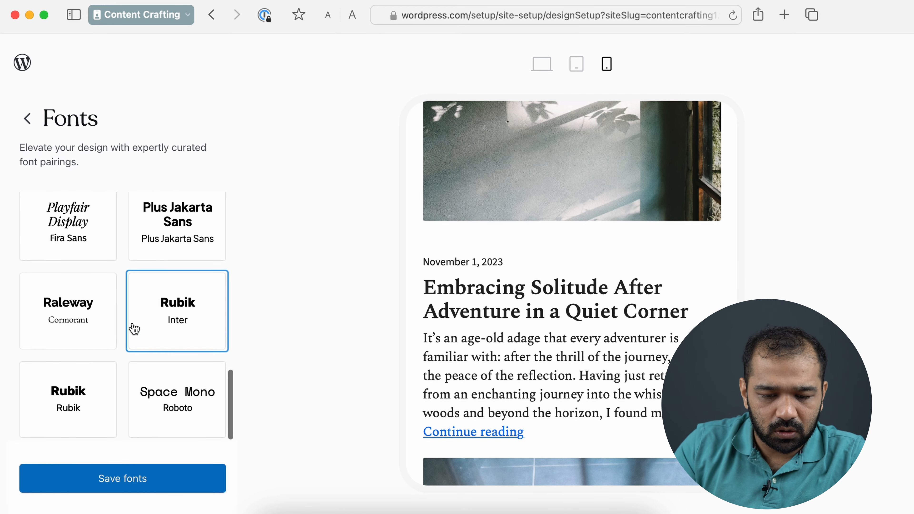
pyautogui.scroll(15, 129, 317)
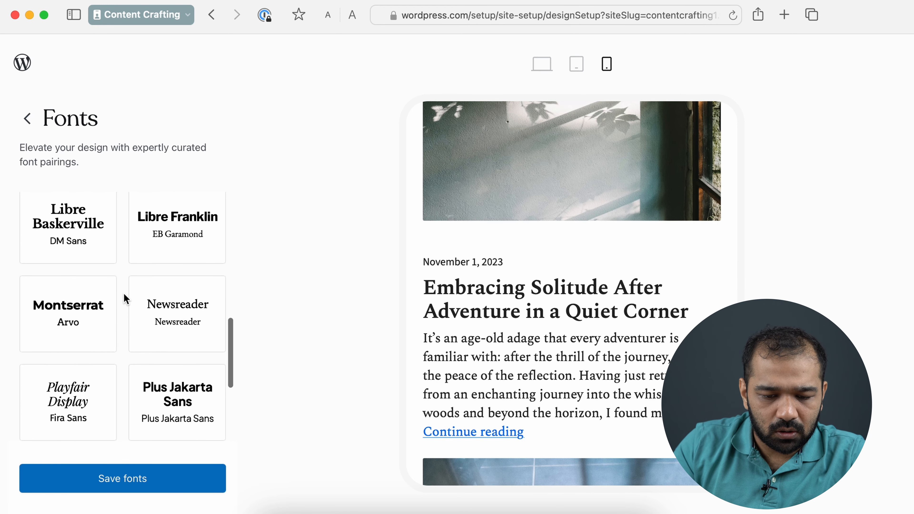
pyautogui.click(131, 481)
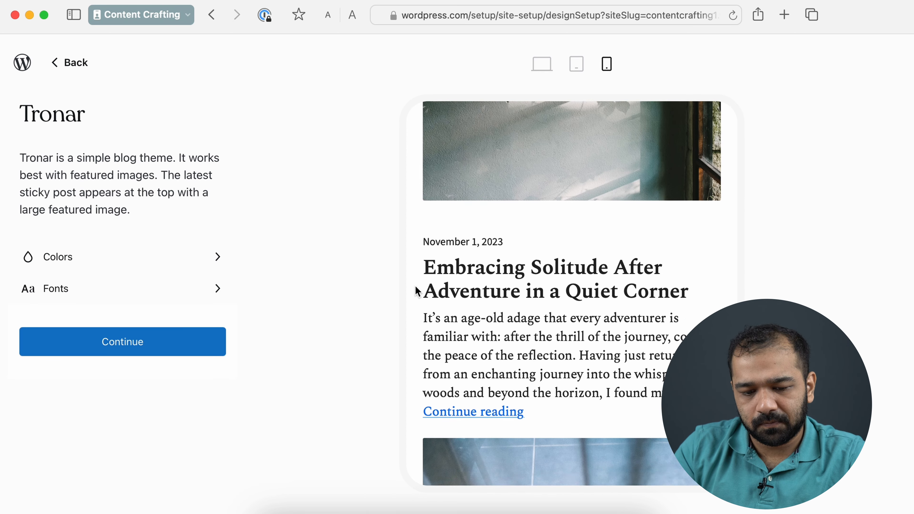
pyautogui.scroll(-7, 418, 291)
# - Finish the Tronar site setup and begin a new first post in the editor
pyautogui.click(120, 351)
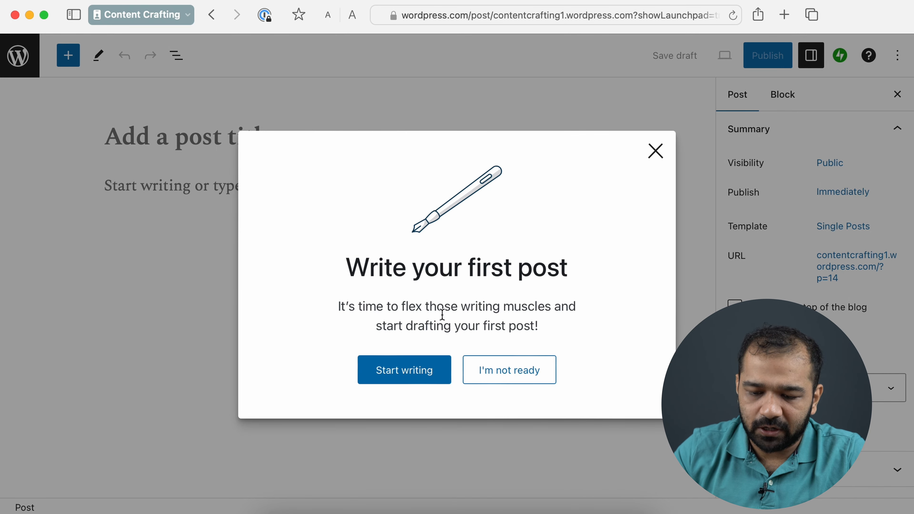
pyautogui.click(402, 379)
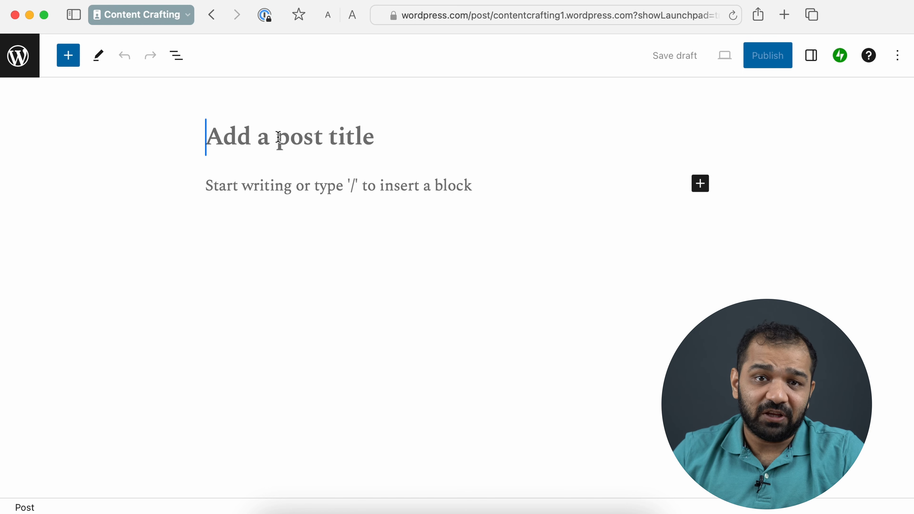
# - Title the post 'Welcome to Content Crafting' and add a paragraph ending 'best practices in the industry.'
pyautogui.write('Welcome to Content Crafting')
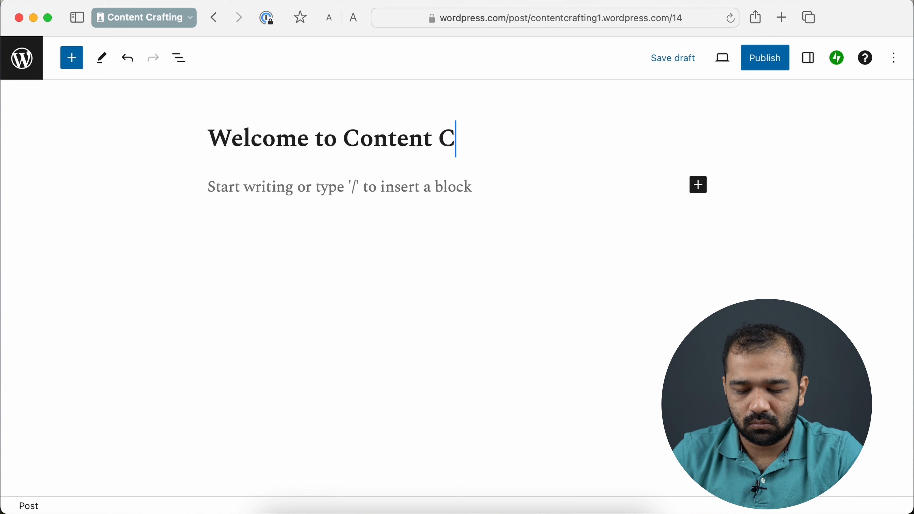
pyautogui.press('Return')
pyautogui.write('Here we help you make the')
pyautogui.press('BackSpace')
pyautogui.press('BackSpace')
pyautogui.press('BackSpace')
pyautogui.press('BackSpace')
pyautogui.press('BackSpace')
pyautogui.press('BackSpace')
pyautogui.press('BackSpace')
pyautogui.press('BackSpace')
pyautogui.write('learn the best ways of creating c')
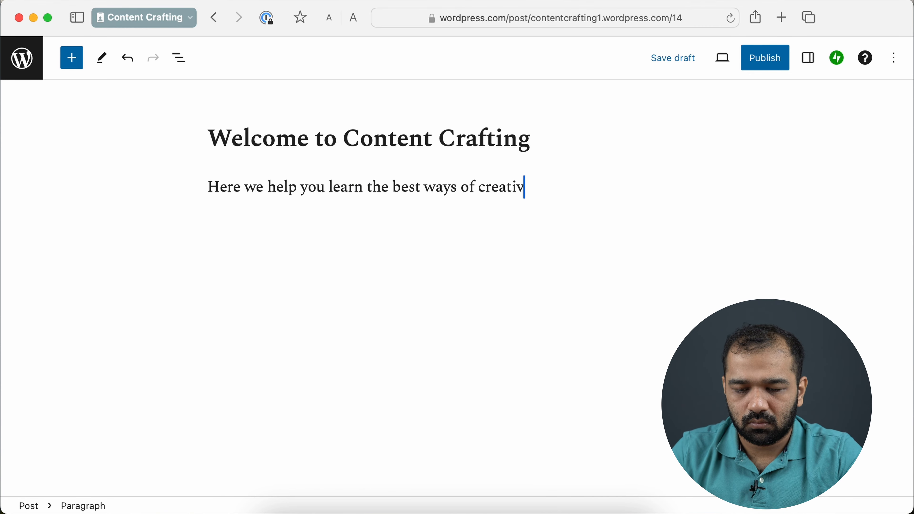
pyautogui.write('ontent by sharing the best')
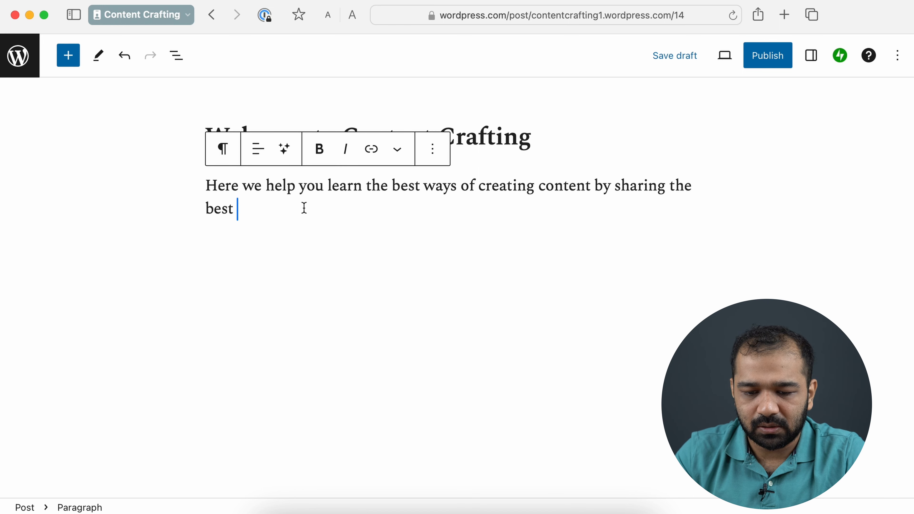
pyautogui.write('practices in the industry.')
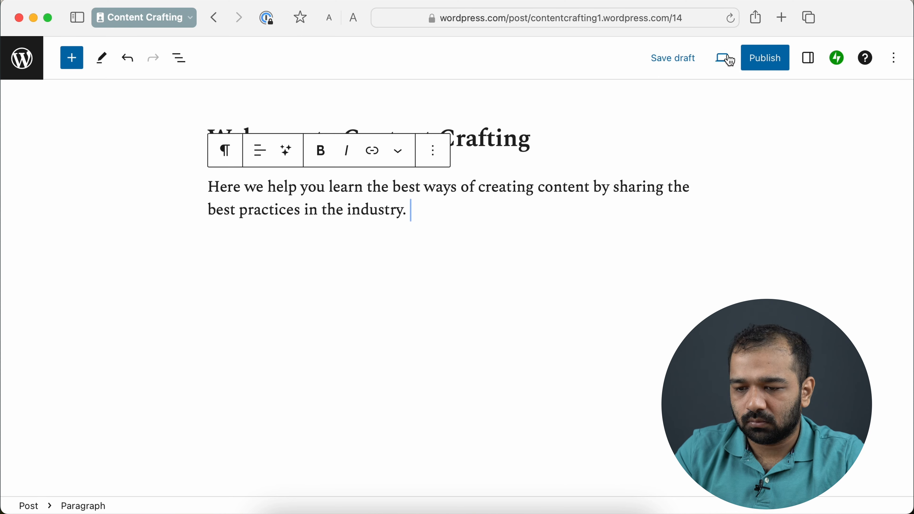
pyautogui.click(539, 263)
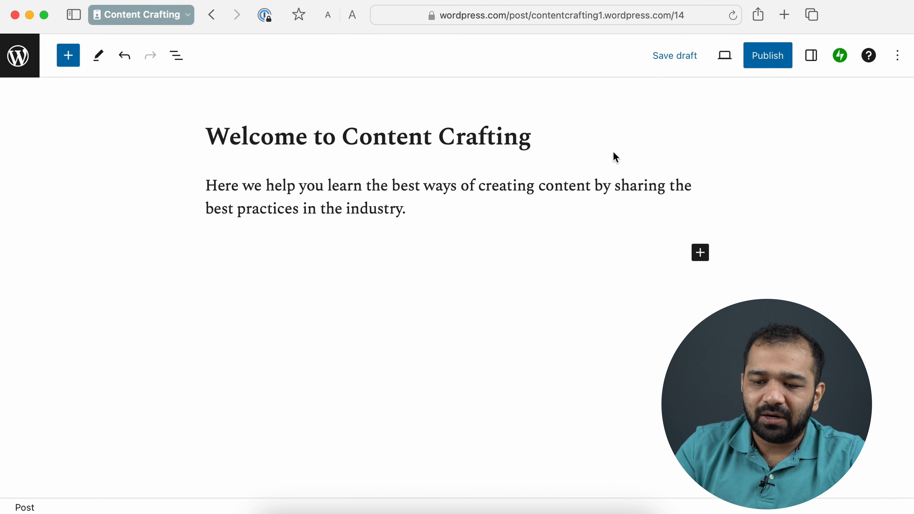
# - Preview the welcome post in a new tab, scroll through it, then return via Next steps
pyautogui.click(724, 64)
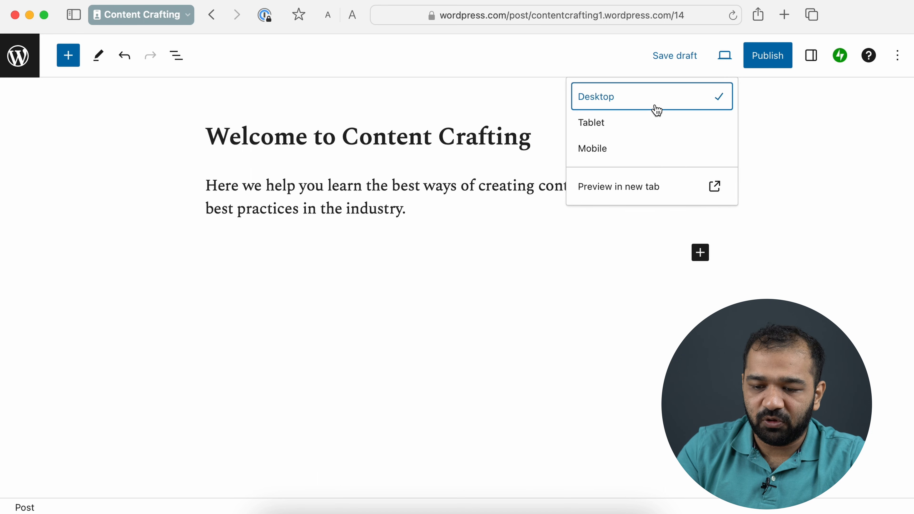
pyautogui.click(624, 187)
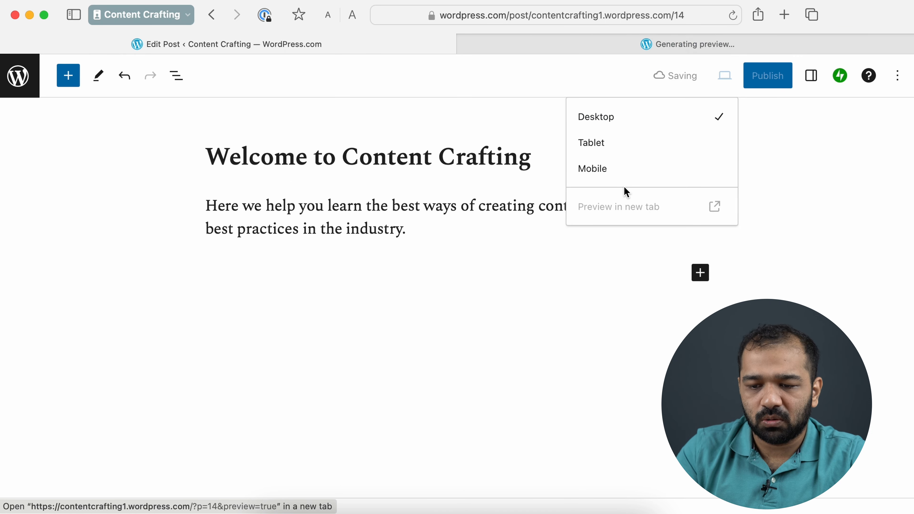
pyautogui.click(548, 39)
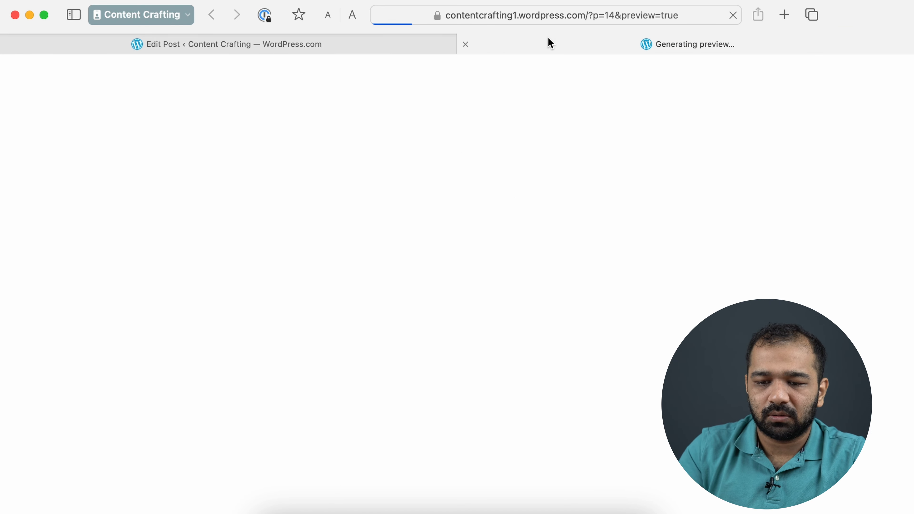
pyautogui.scroll(-5, 341, 233)
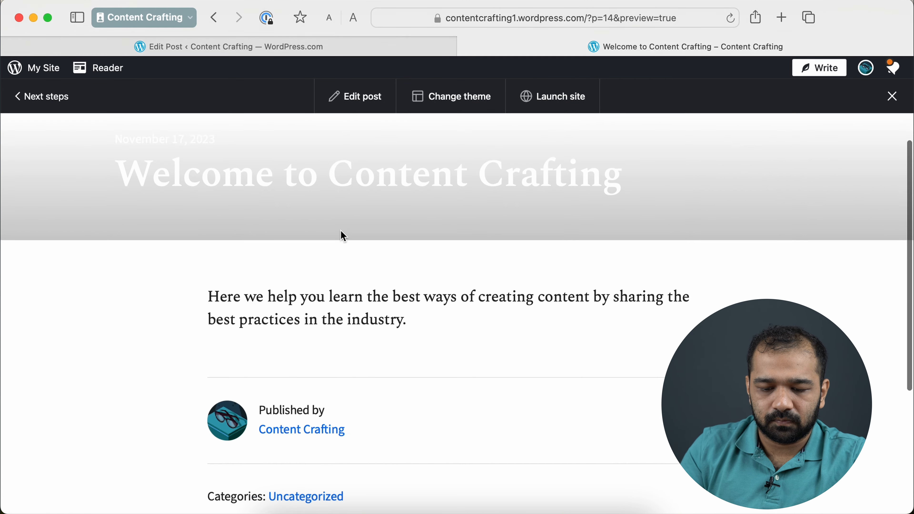
pyautogui.scroll(3, 341, 232)
pyautogui.scroll(2, 342, 235)
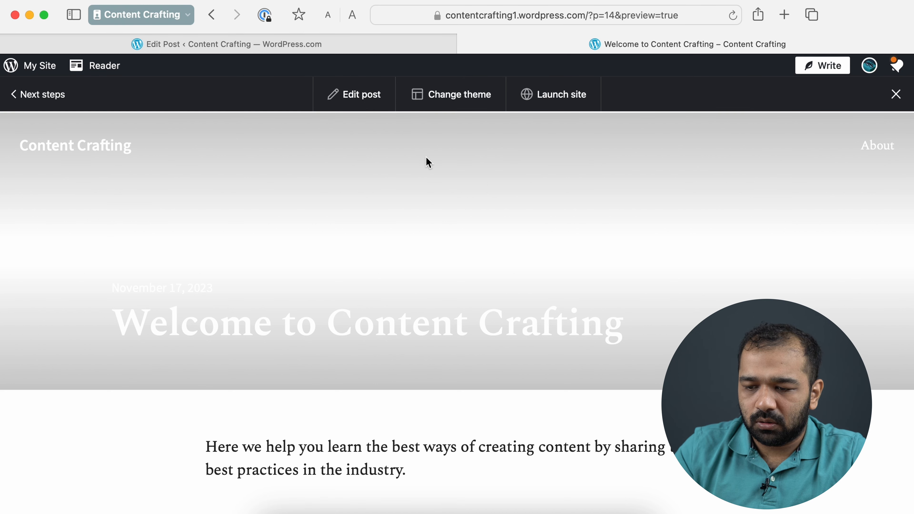
pyautogui.click(46, 103)
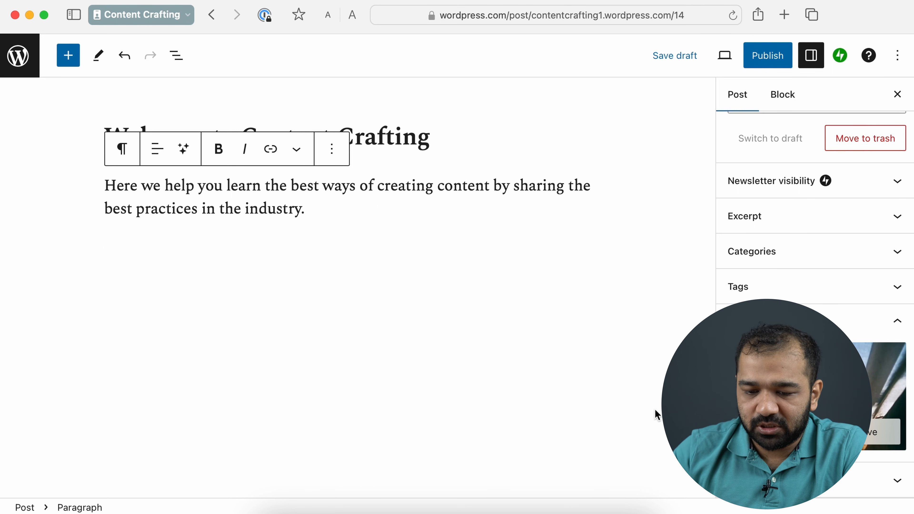
# - Preview the updated post with its photo header, then bring up the pre-publish checklist
pyautogui.click(309, 412)
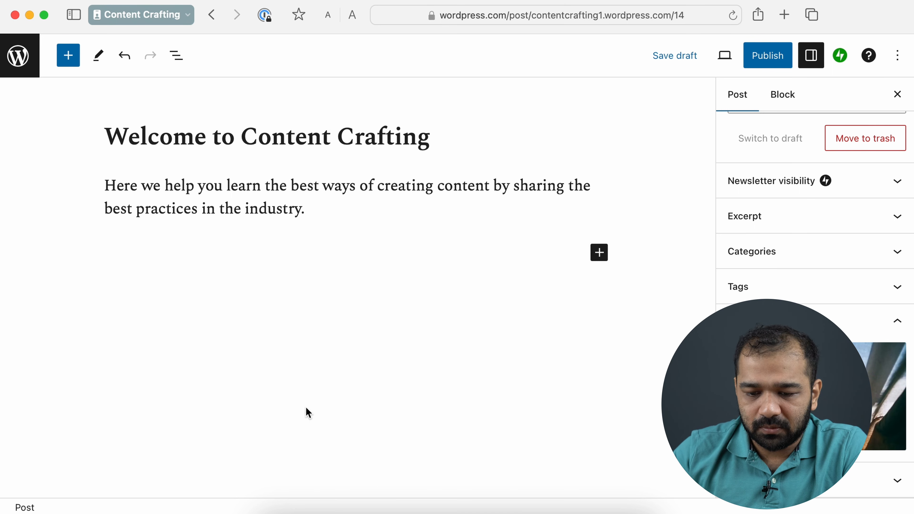
pyautogui.click(725, 56)
pyautogui.click(637, 191)
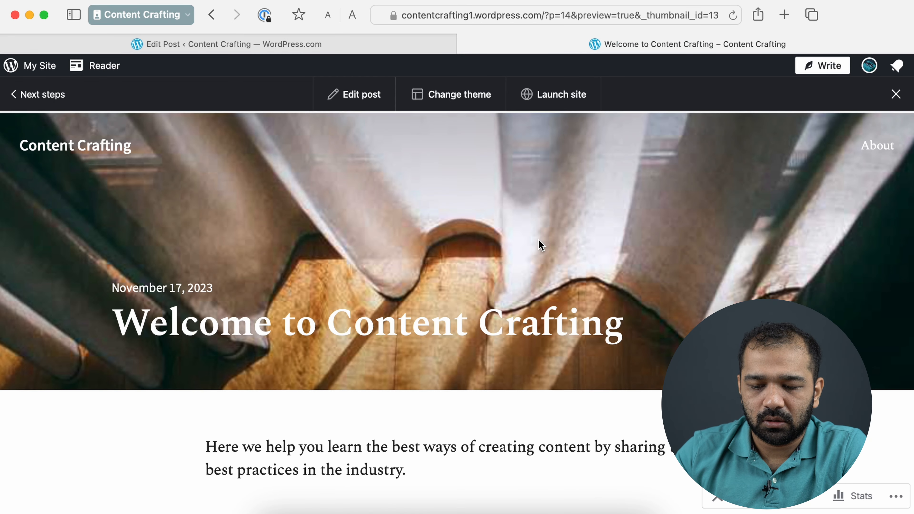
pyautogui.scroll(-4, 509, 320)
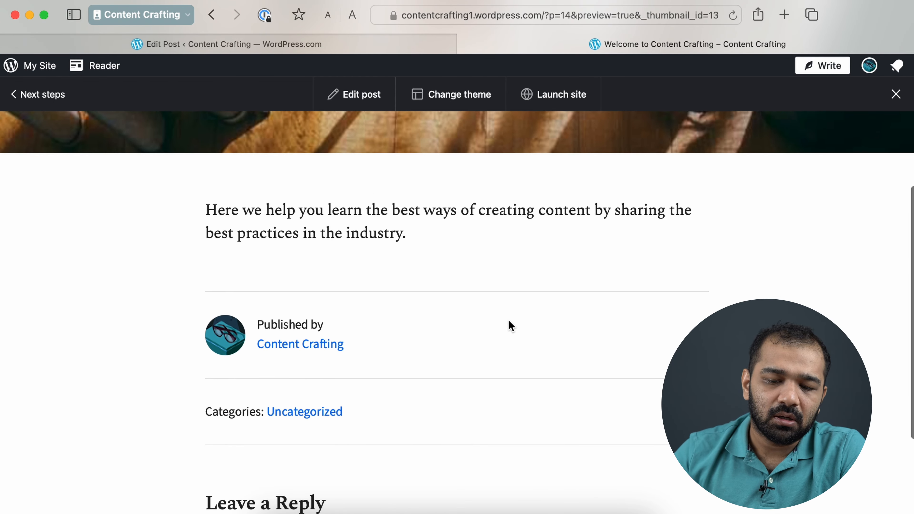
pyautogui.scroll(5, 509, 320)
pyautogui.scroll(2, 511, 326)
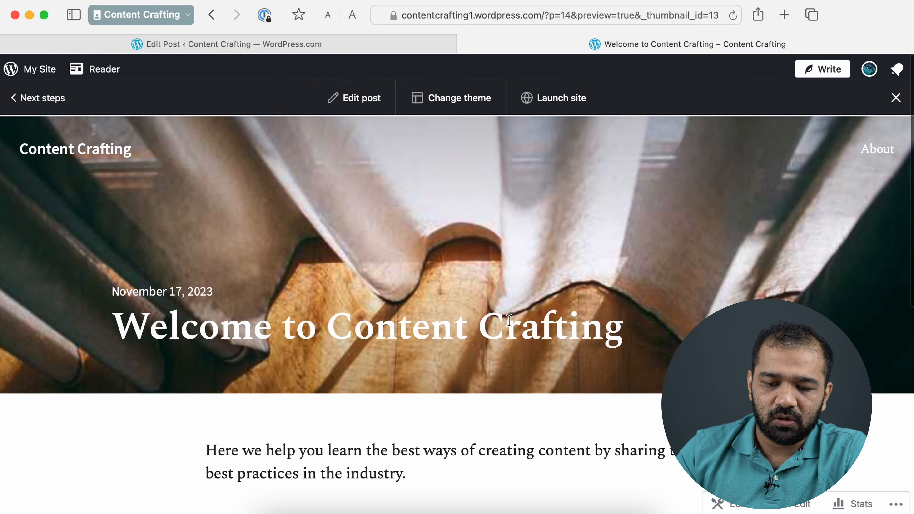
pyautogui.click(180, 45)
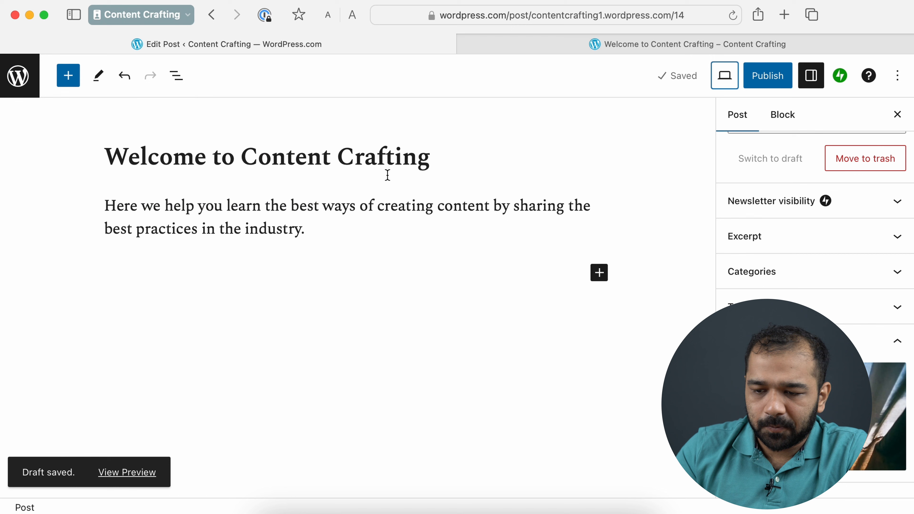
pyautogui.click(768, 77)
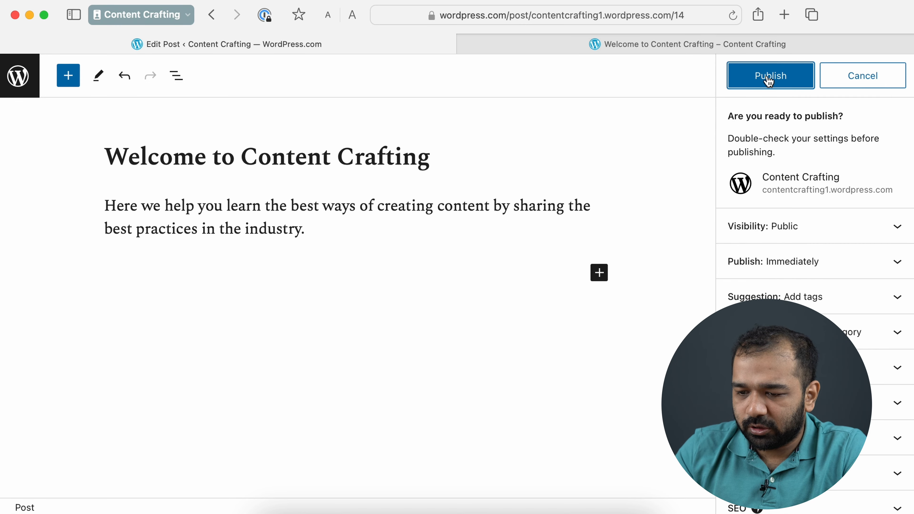
# - Review Social Previews and publish timing in the pre-publish panel, then publish the post immediately
pyautogui.scroll(-3, 803, 201)
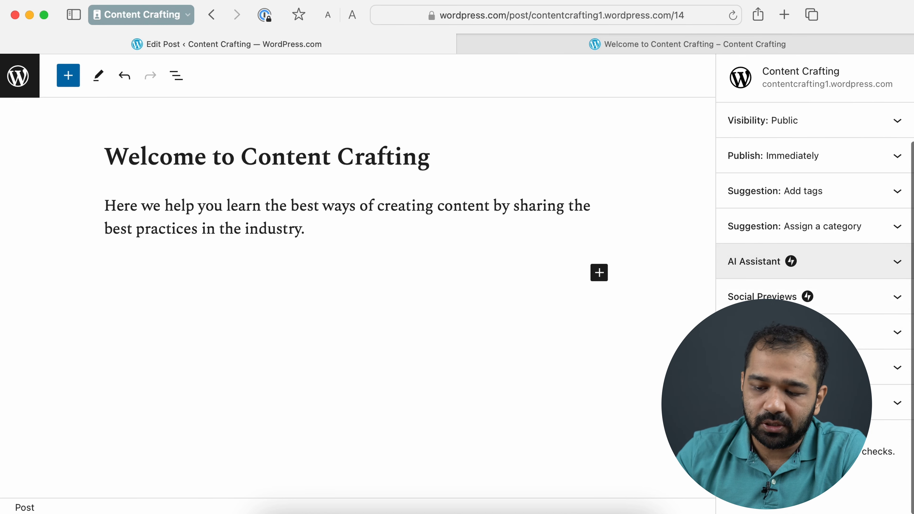
pyautogui.click(872, 306)
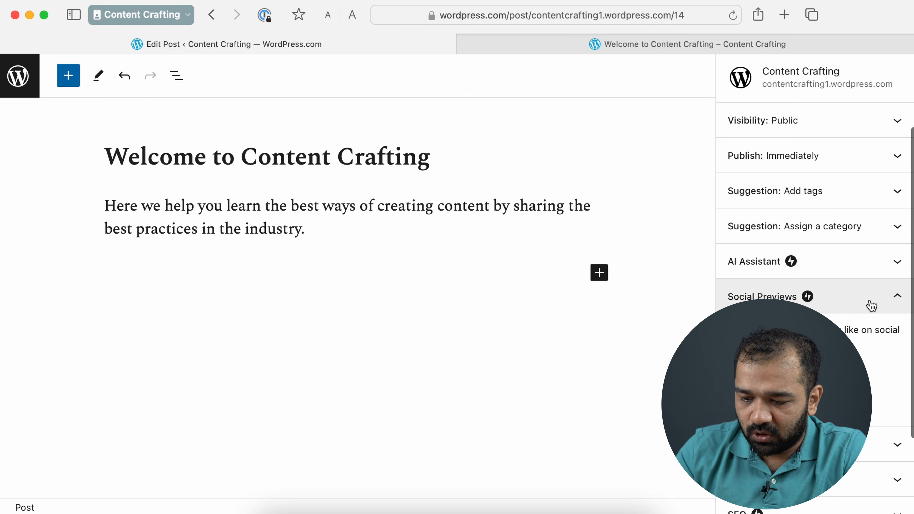
pyautogui.click(871, 305)
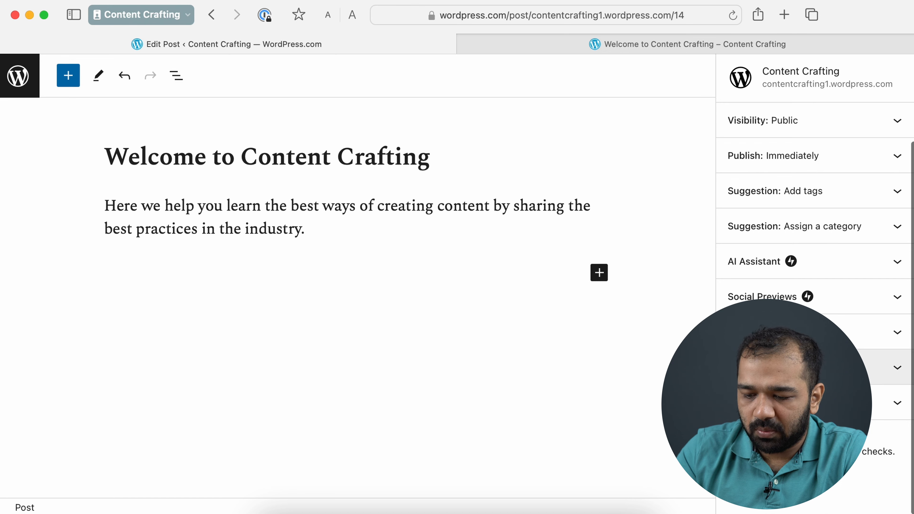
pyautogui.click(628, 444)
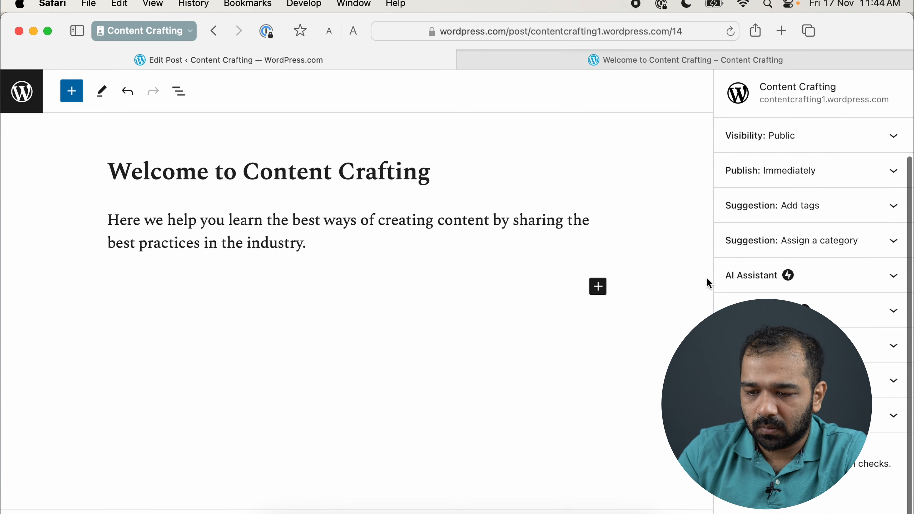
pyautogui.click(887, 156)
pyautogui.scroll(3, 767, 187)
pyautogui.click(768, 91)
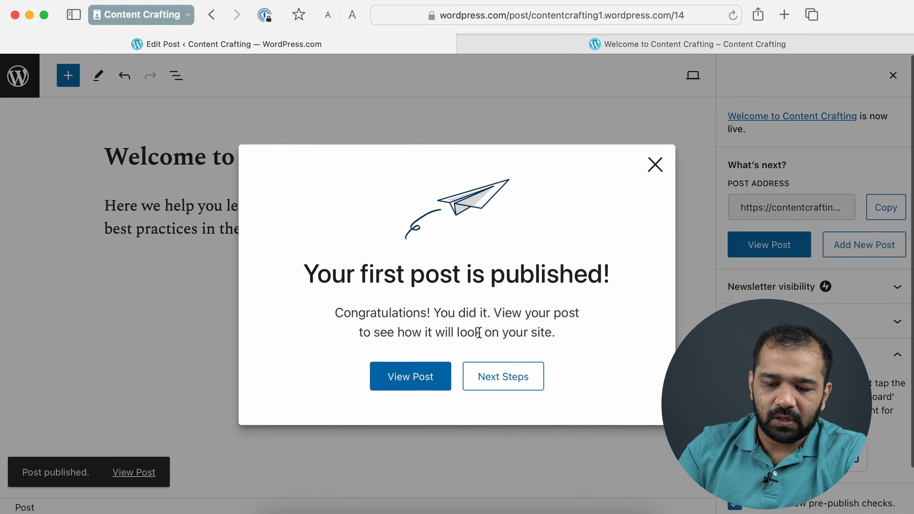
# - View the newly published post on the live site and scroll through it
pyautogui.click(435, 383)
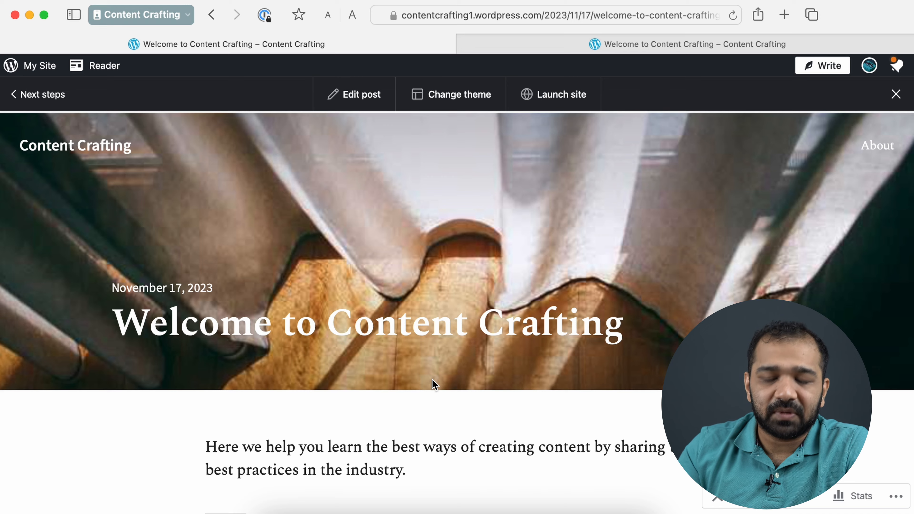
pyautogui.scroll(-15, 458, 252)
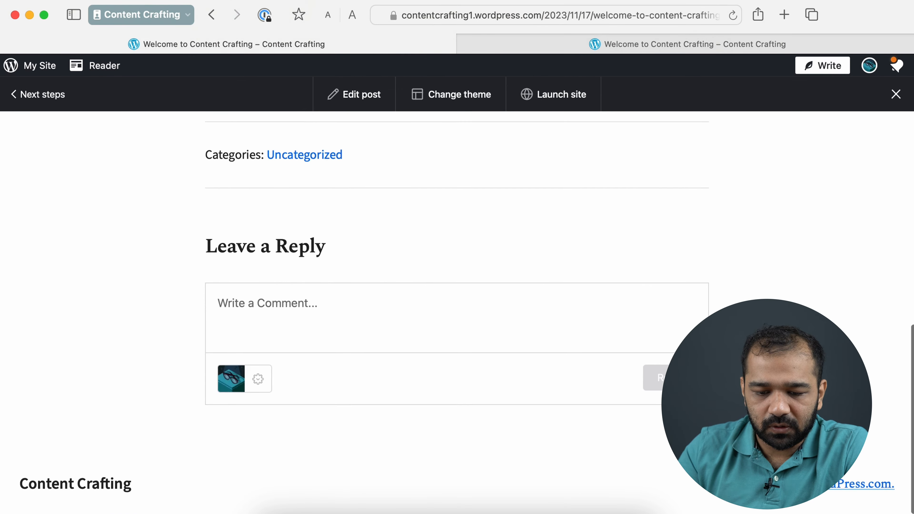
pyautogui.scroll(15, 457, 252)
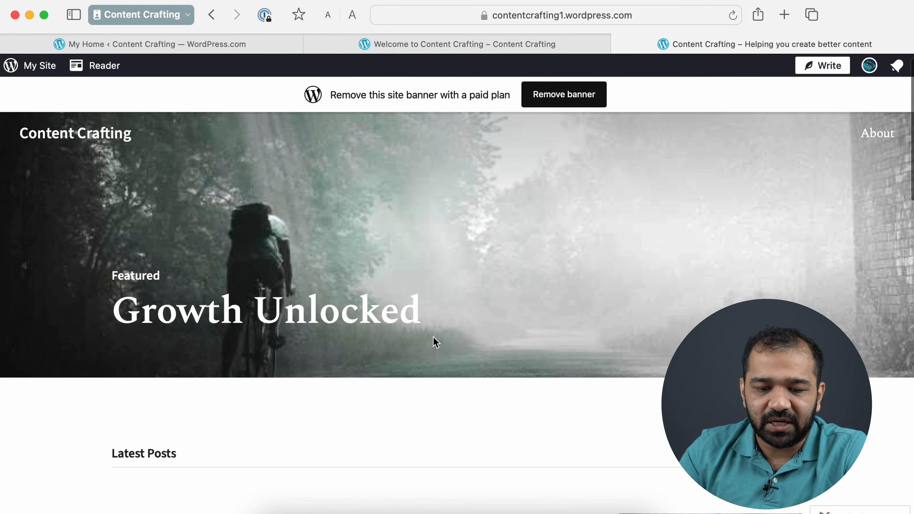
pyautogui.scroll(-10, 435, 342)
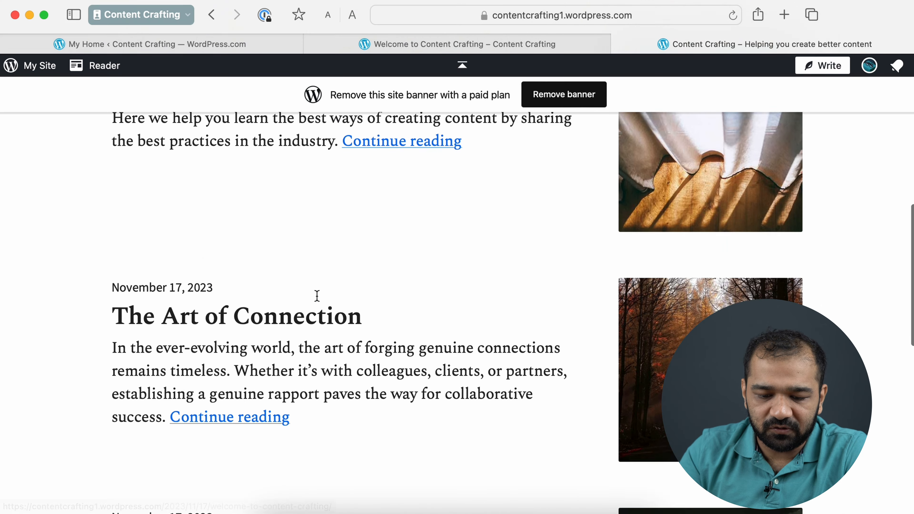
pyautogui.scroll(-10, 316, 302)
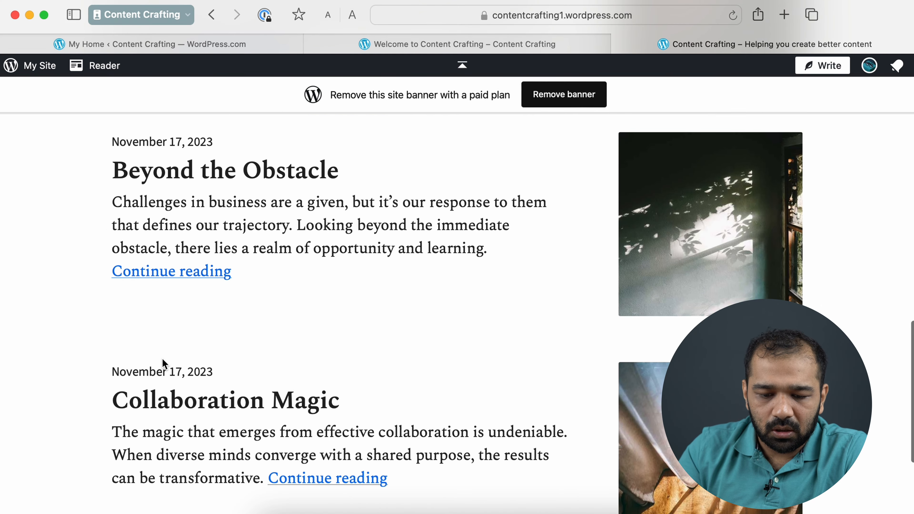
pyautogui.scroll(-5, 163, 371)
pyautogui.scroll(20, 180, 268)
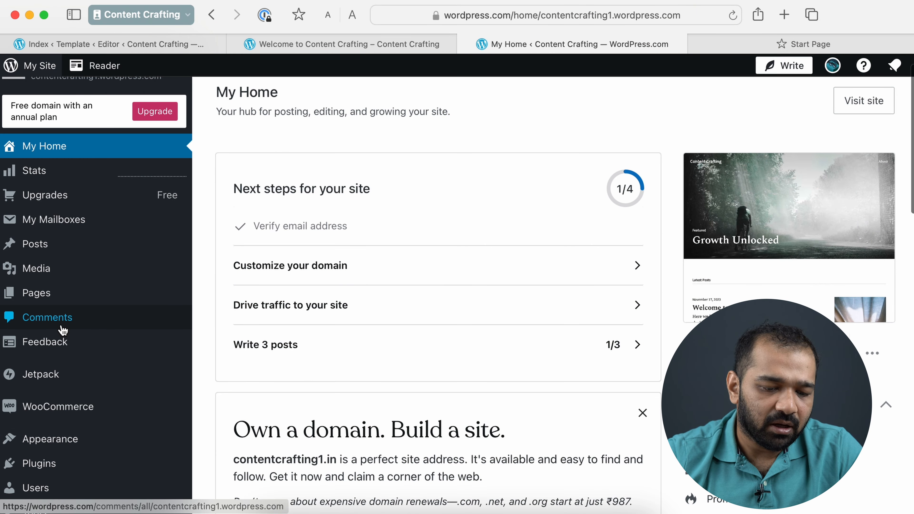
pyautogui.scroll(-6, 62, 328)
# - Open the Themes area and start a theme search for 'News'
pyautogui.click(70, 347)
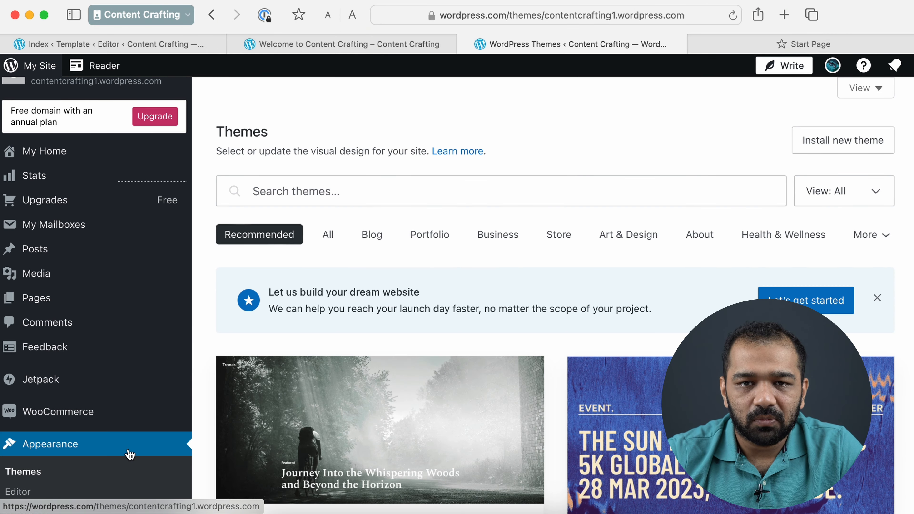
pyautogui.scroll(-5, 129, 454)
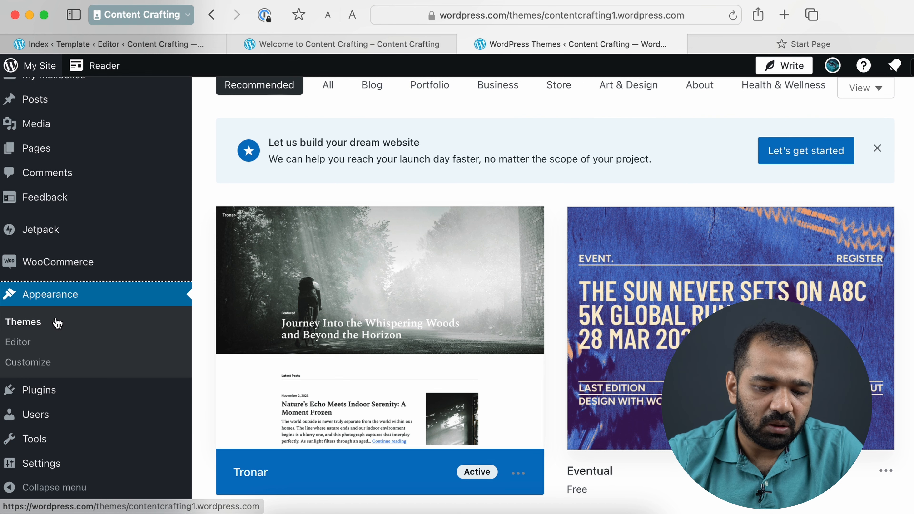
pyautogui.click(32, 326)
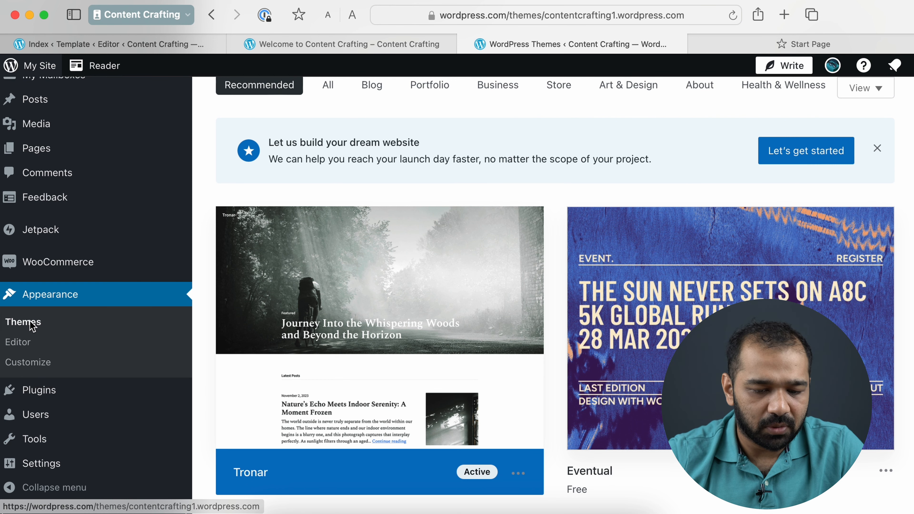
pyautogui.click(372, 187)
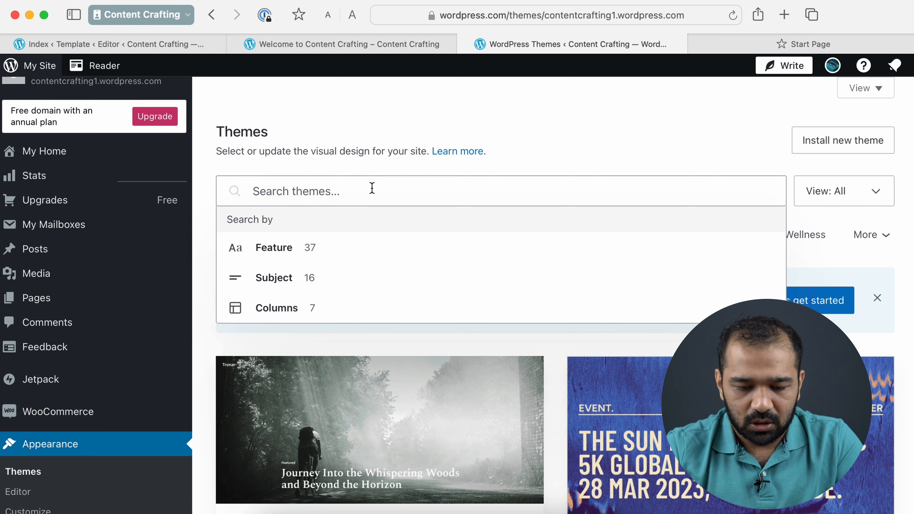
pyautogui.write('News')
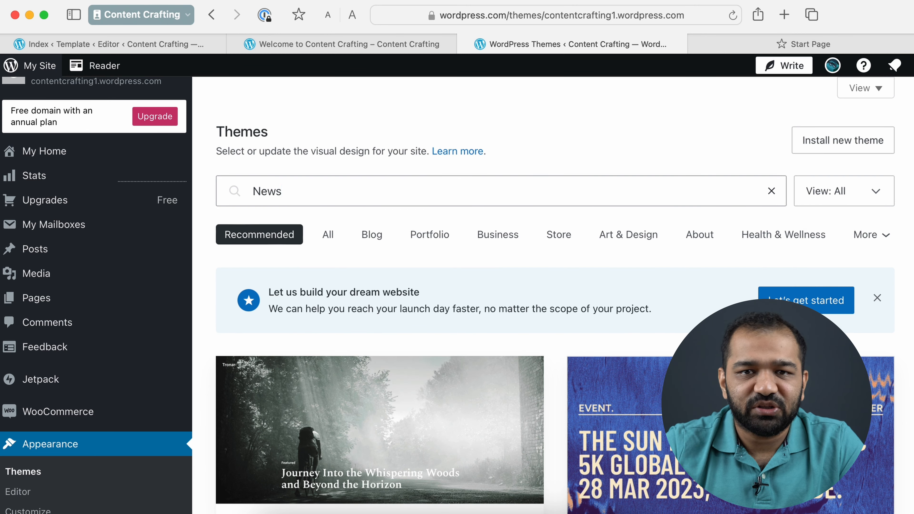
# - Restrict the News theme search to free themes and browse the results
pyautogui.click(827, 191)
pyautogui.click(835, 249)
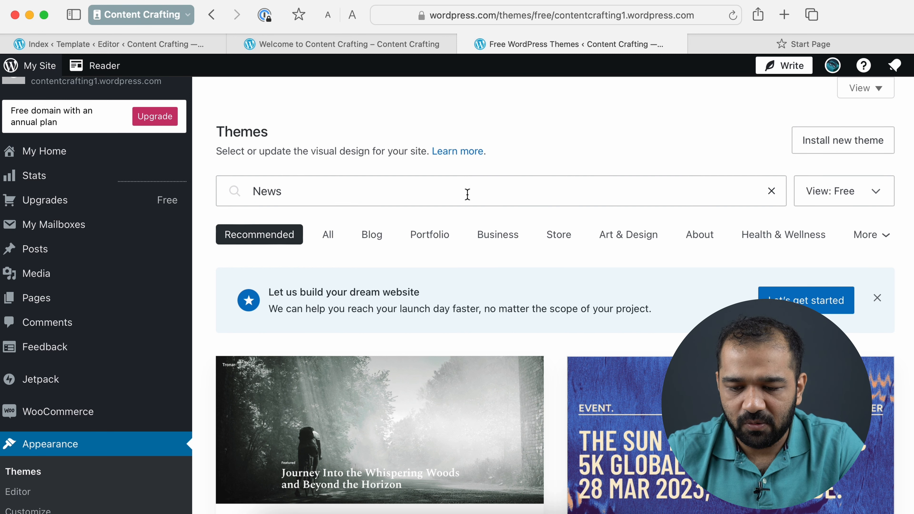
pyautogui.click(422, 195)
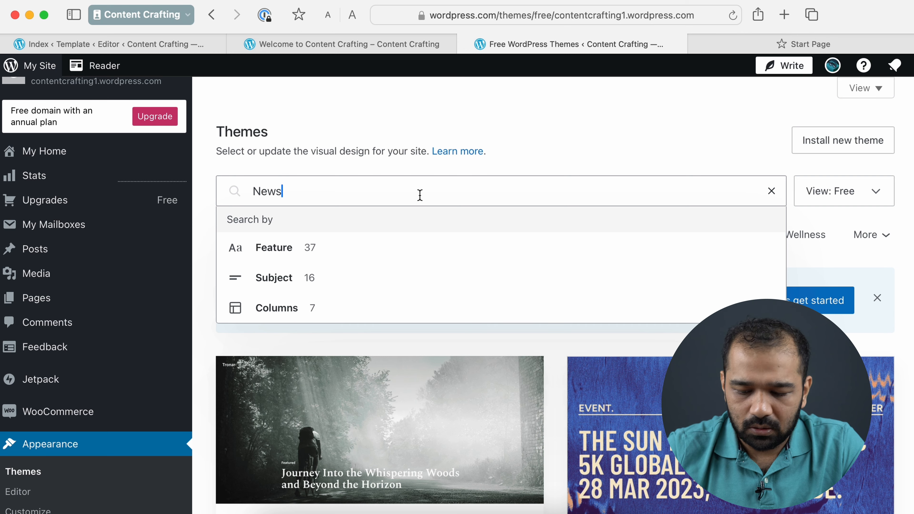
pyautogui.press('Return')
pyautogui.scroll(-10, 430, 299)
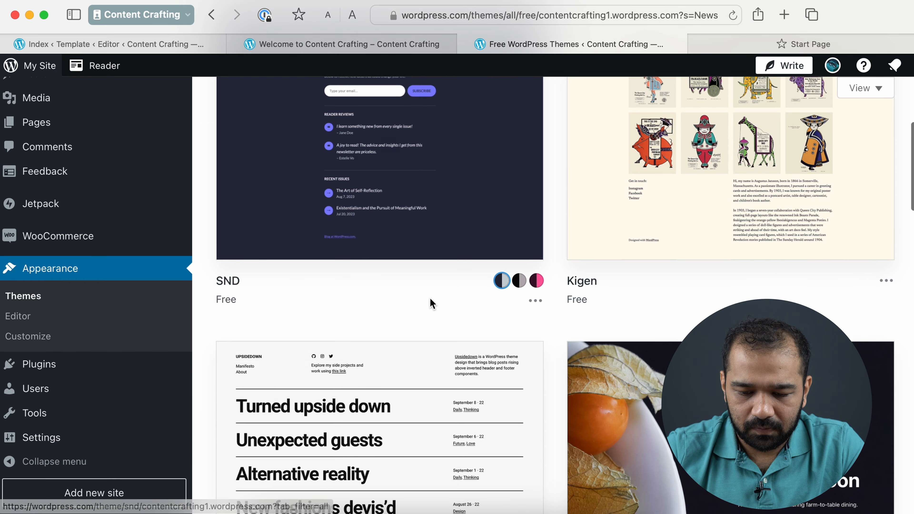
pyautogui.scroll(-12, 430, 299)
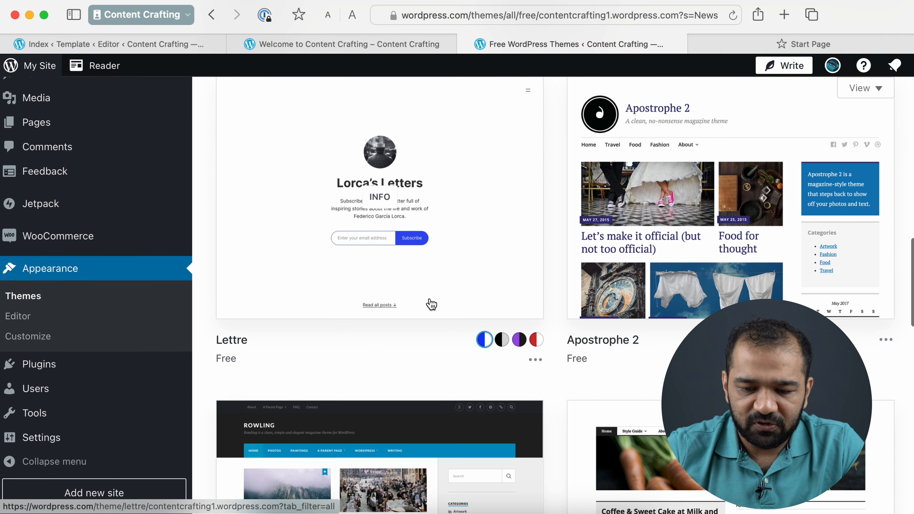
pyautogui.scroll(-3, 677, 232)
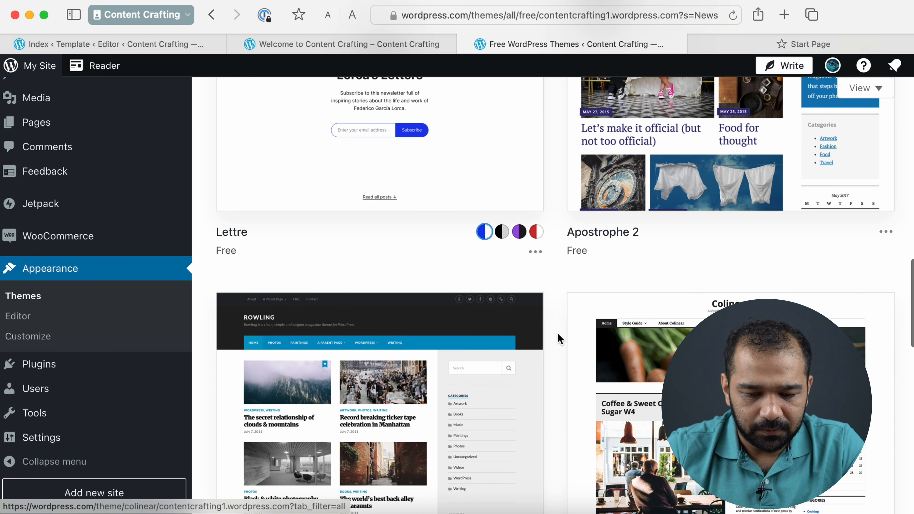
pyautogui.scroll(-14, 558, 338)
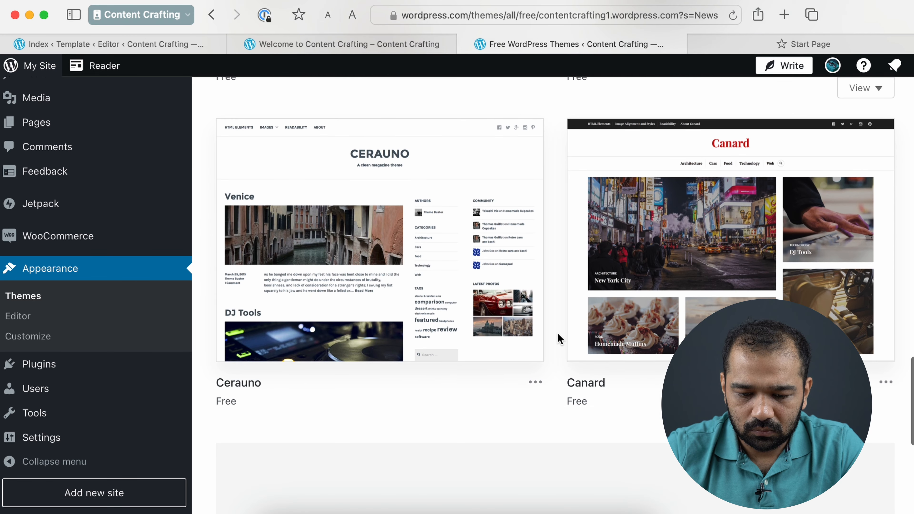
# - Open Cerauno's details and scroll through its full demo site preview
pyautogui.click(382, 242)
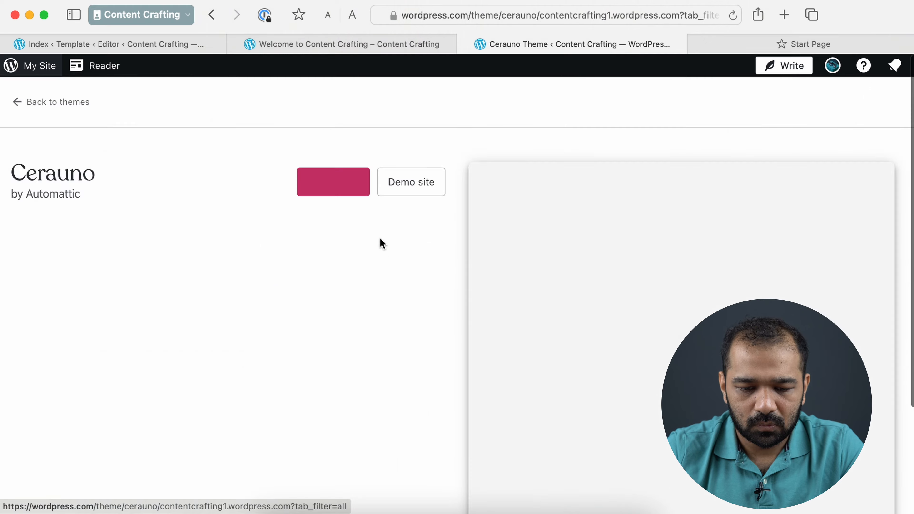
pyautogui.click(420, 193)
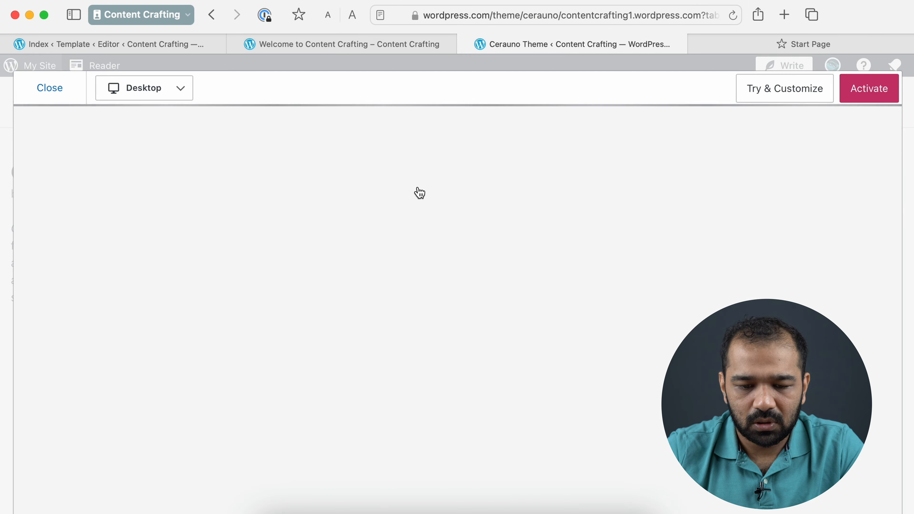
pyautogui.scroll(-10, 420, 193)
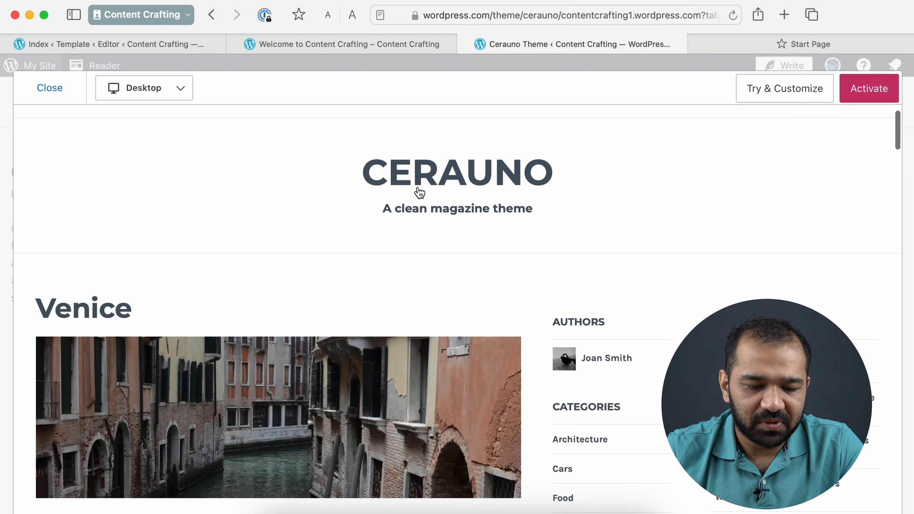
pyautogui.scroll(-10, 420, 193)
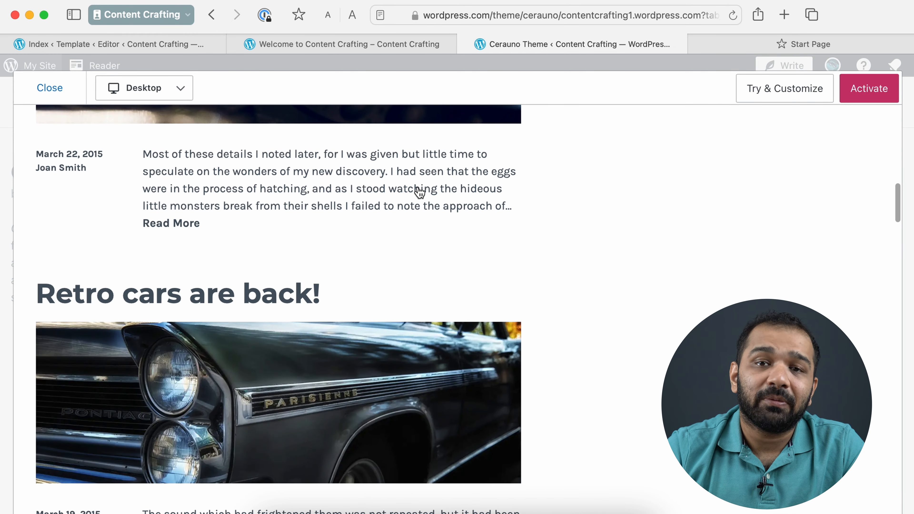
pyautogui.scroll(10, 420, 193)
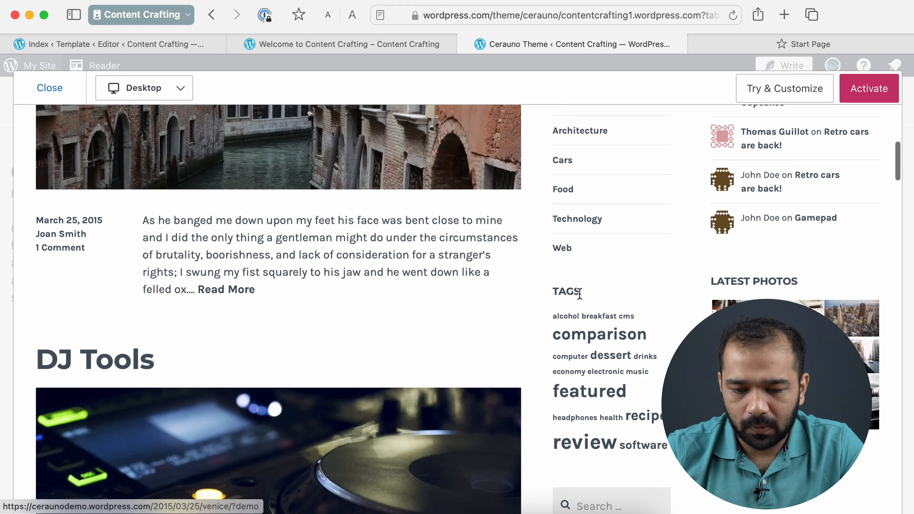
pyautogui.scroll(5, 578, 291)
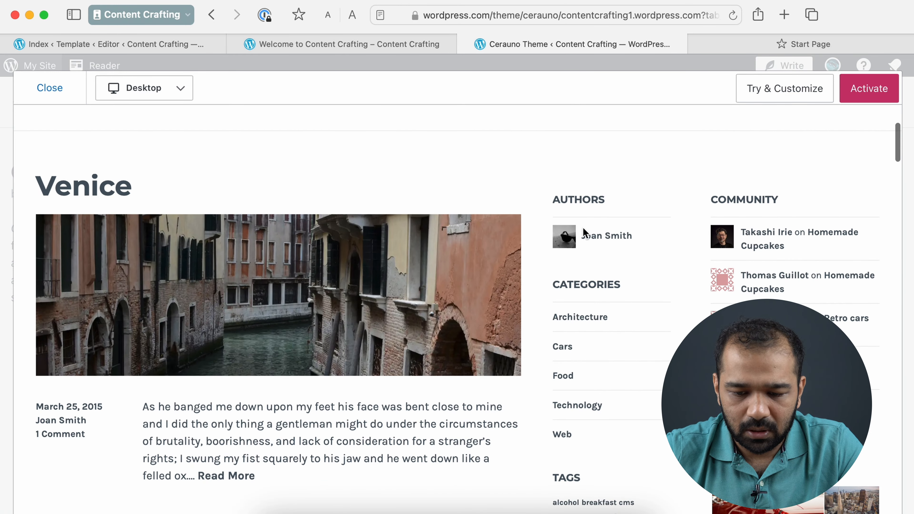
pyautogui.scroll(-5, 599, 362)
pyautogui.scroll(2, 588, 293)
pyautogui.scroll(-3, 588, 294)
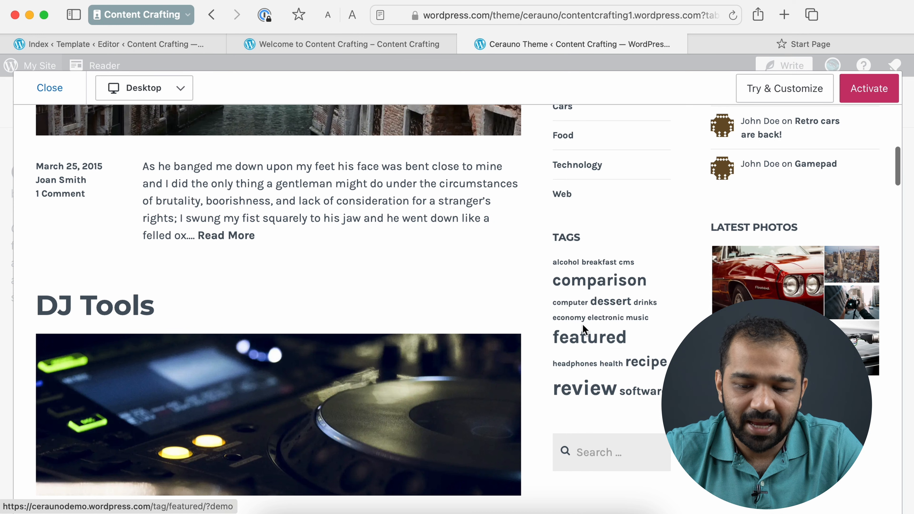
pyautogui.scroll(8, 545, 340)
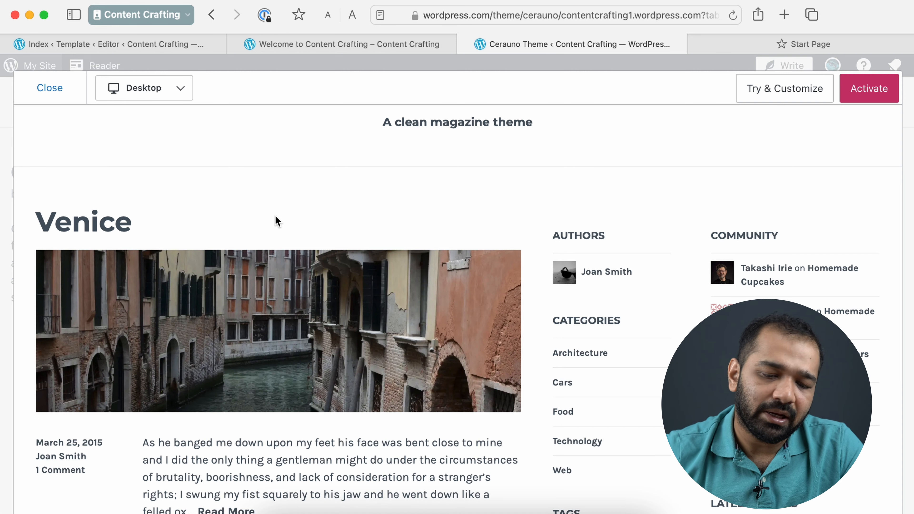
pyautogui.scroll(5, 213, 189)
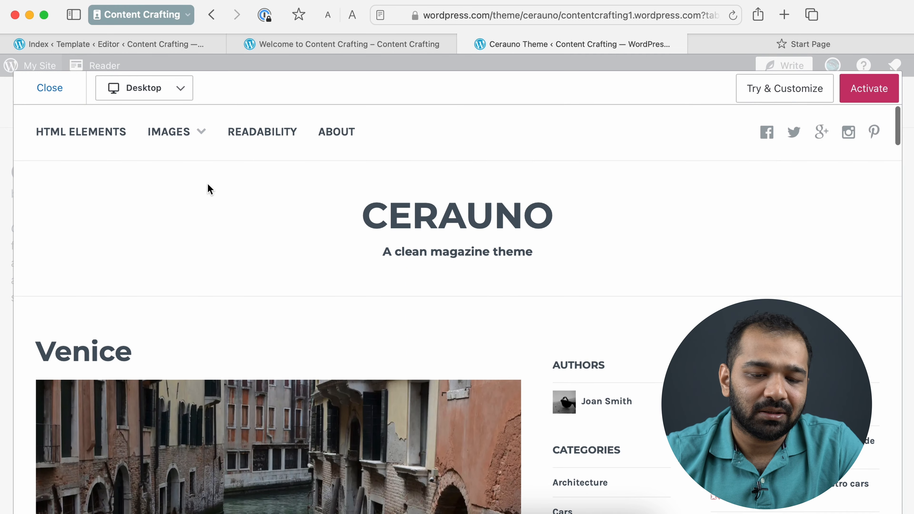
pyautogui.scroll(-4, 211, 189)
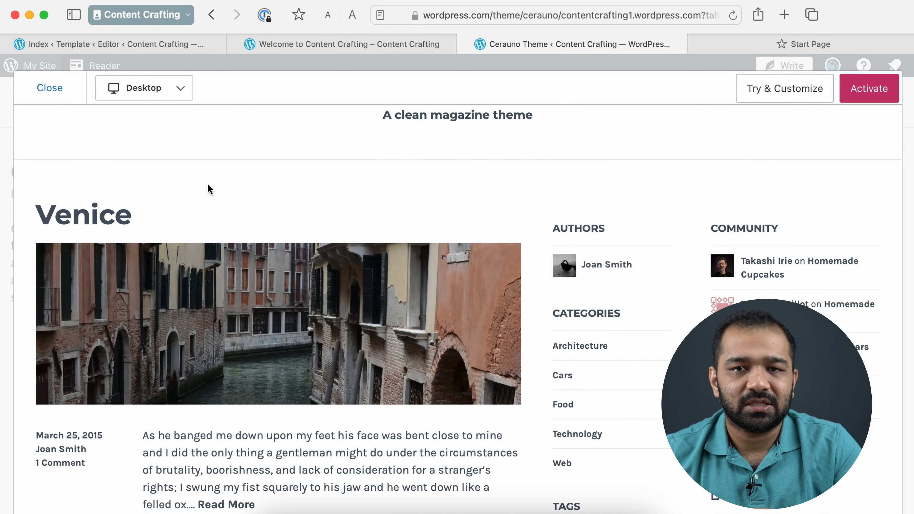
pyautogui.scroll(-15, 210, 189)
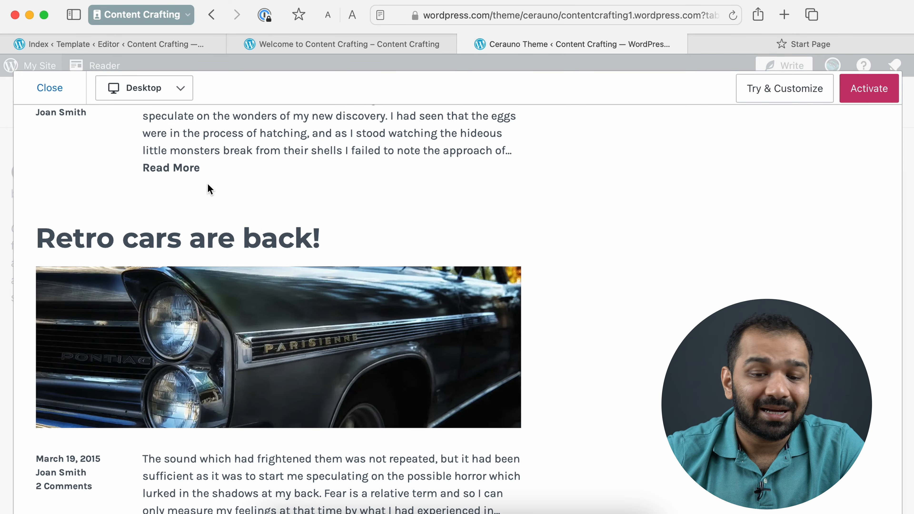
pyautogui.scroll(15, 211, 189)
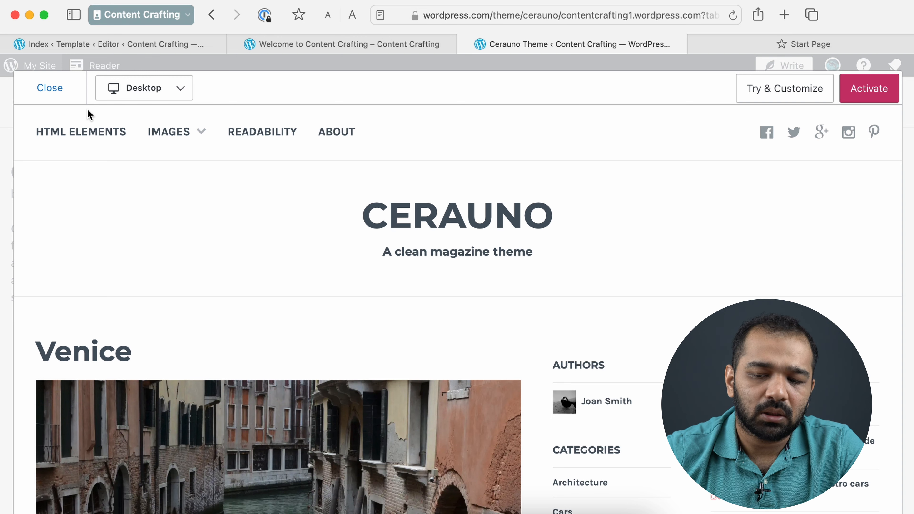
# - Close the demo preview and scroll the details page to the supported social networks list
pyautogui.click(58, 94)
pyautogui.scroll(-5, 312, 205)
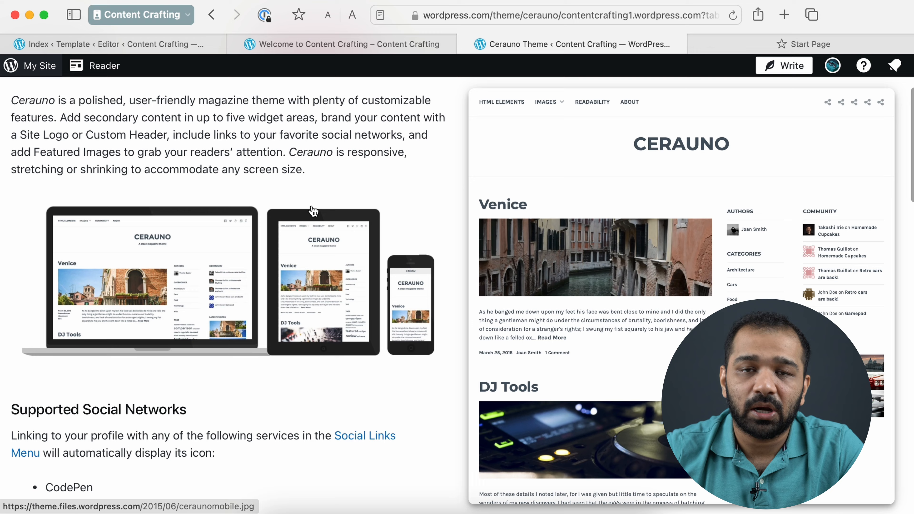
pyautogui.scroll(-10, 312, 211)
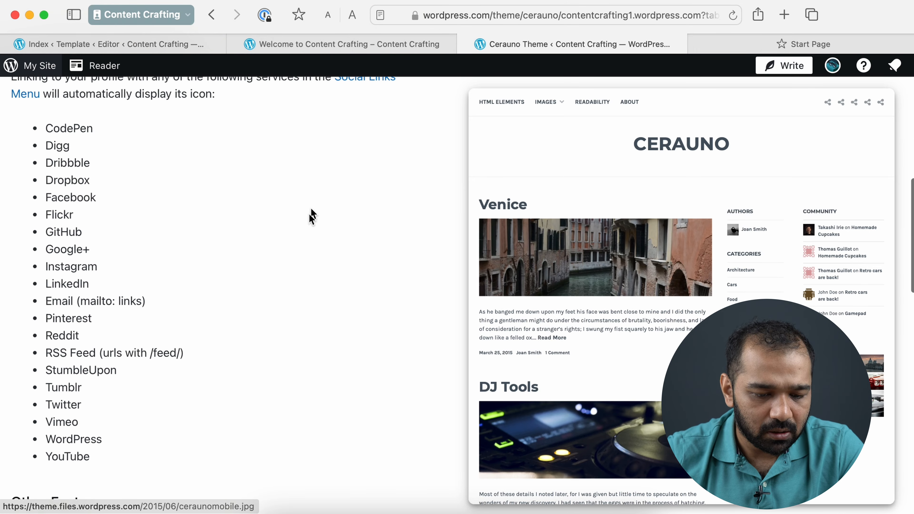
pyautogui.scroll(15, 313, 217)
# - Activate Cerauno in place of Tronar and view the live site with the new theme
pyautogui.click(299, 193)
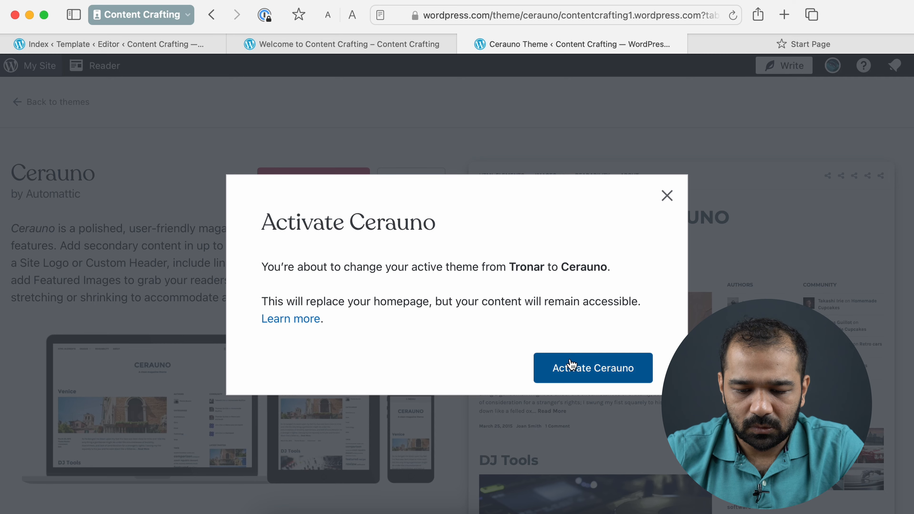
pyautogui.click(573, 376)
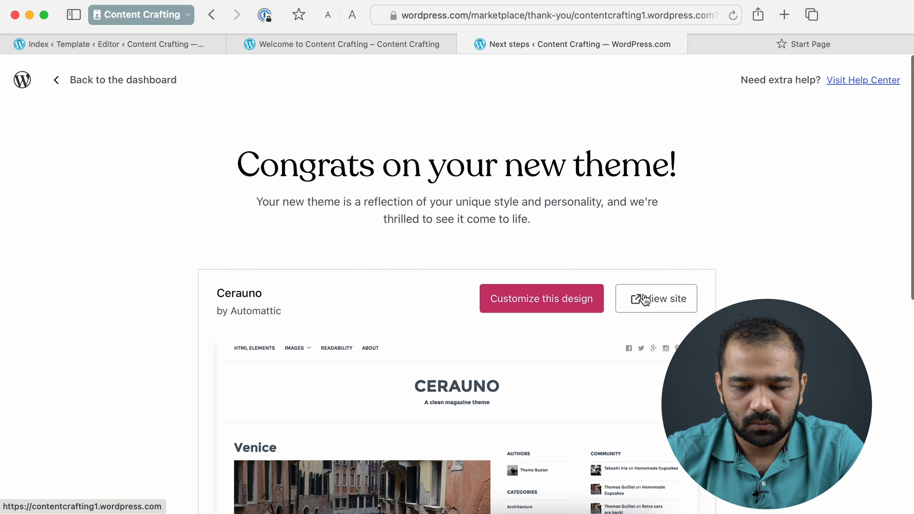
pyautogui.click(652, 299)
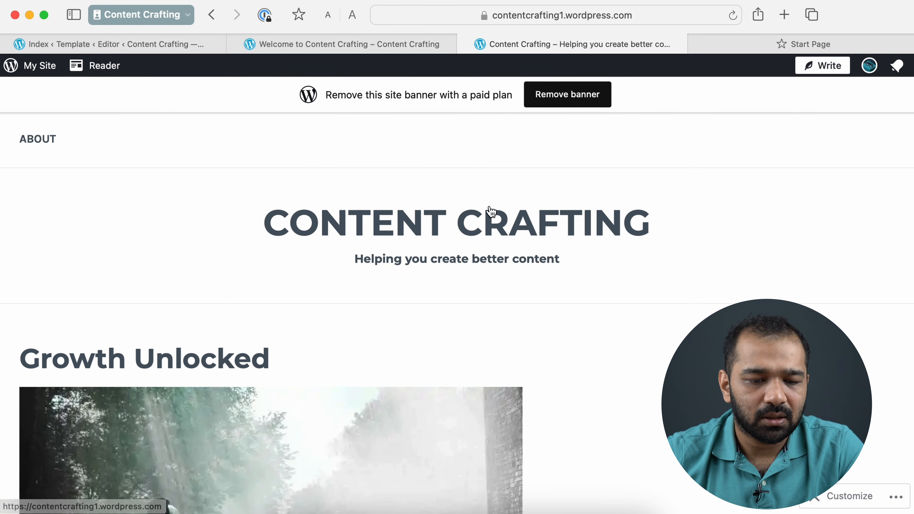
pyautogui.scroll(-10, 490, 210)
pyautogui.scroll(-15, 491, 211)
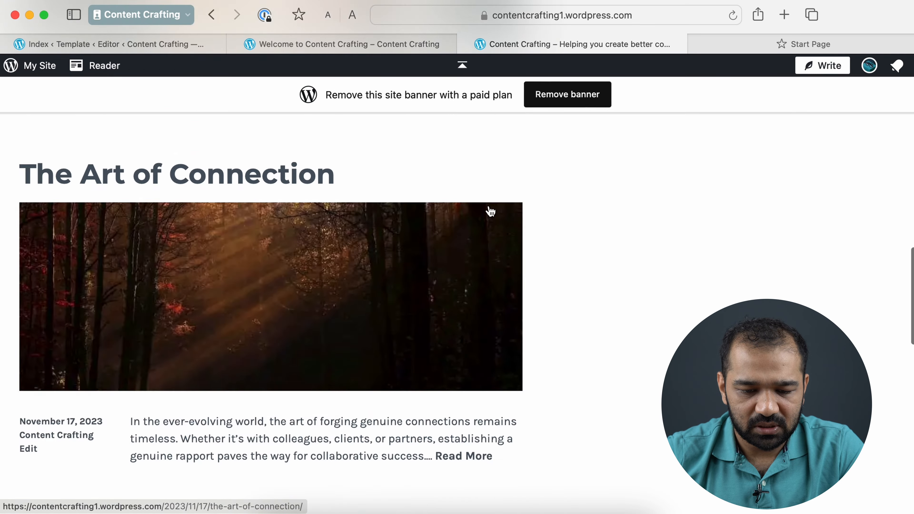
pyautogui.scroll(-8, 491, 211)
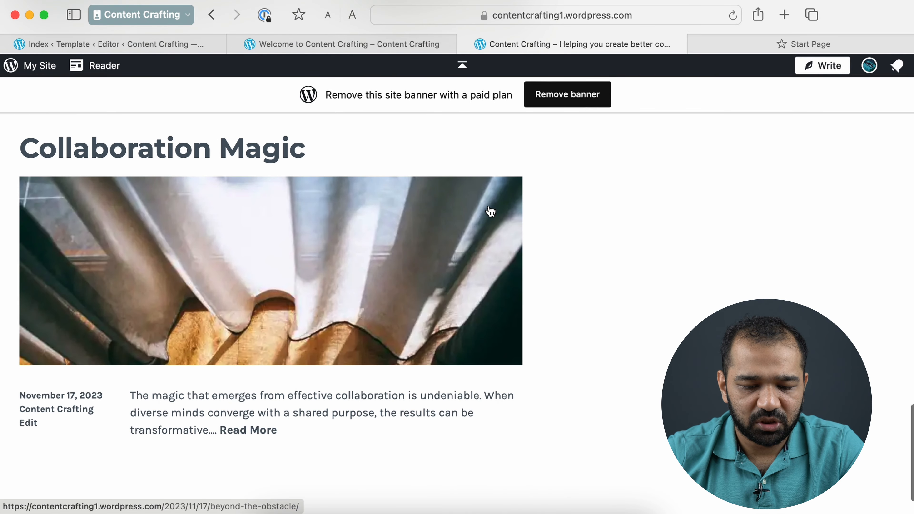
pyautogui.scroll(20, 490, 211)
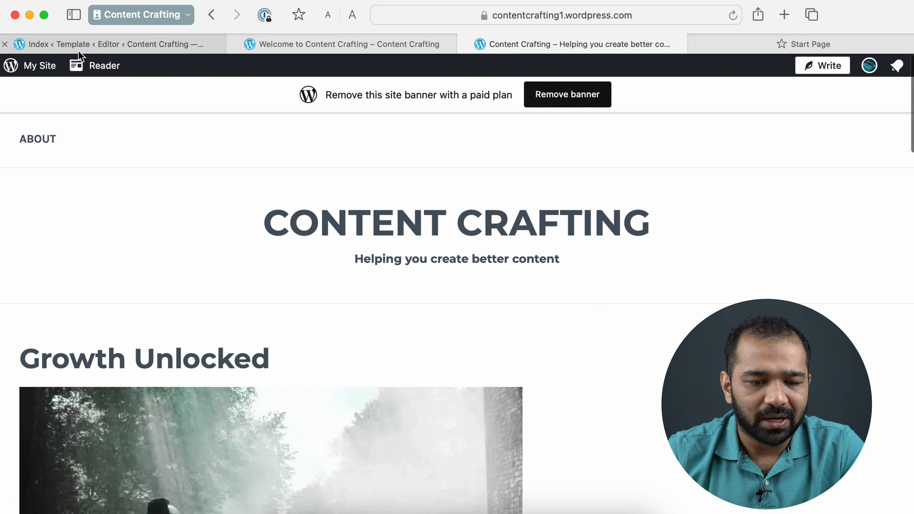
# - Return to the dashboard and open the site's Pages list with the published About page
pyautogui.click(21, 64)
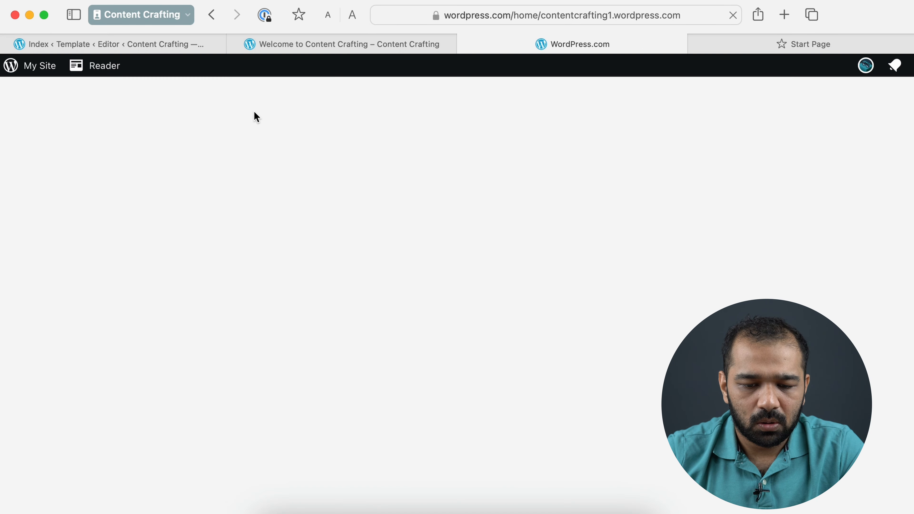
pyautogui.scroll(-8, 220, 224)
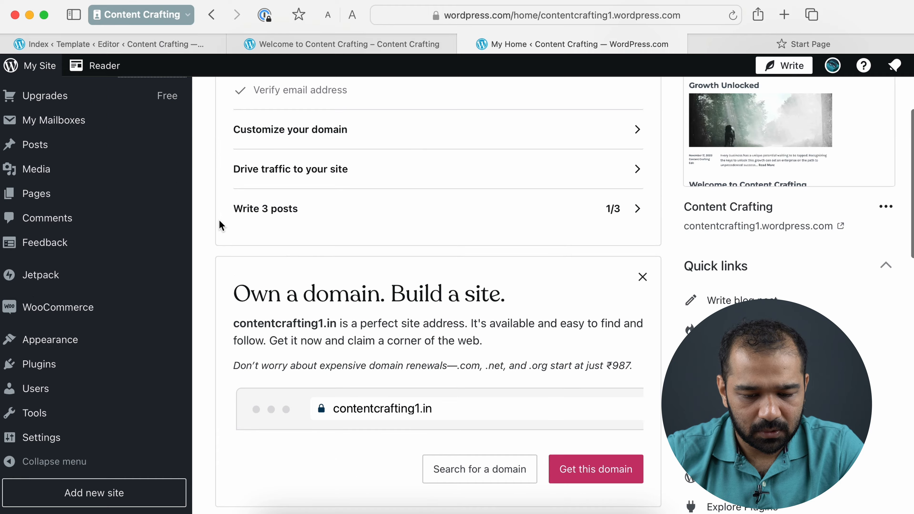
pyautogui.moveTo(38, 276)
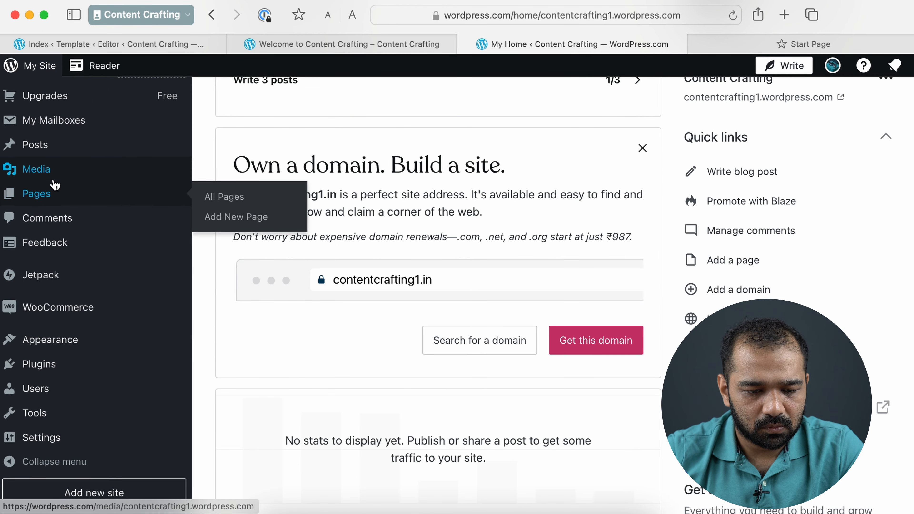
pyautogui.click(39, 194)
pyautogui.moveTo(40, 199)
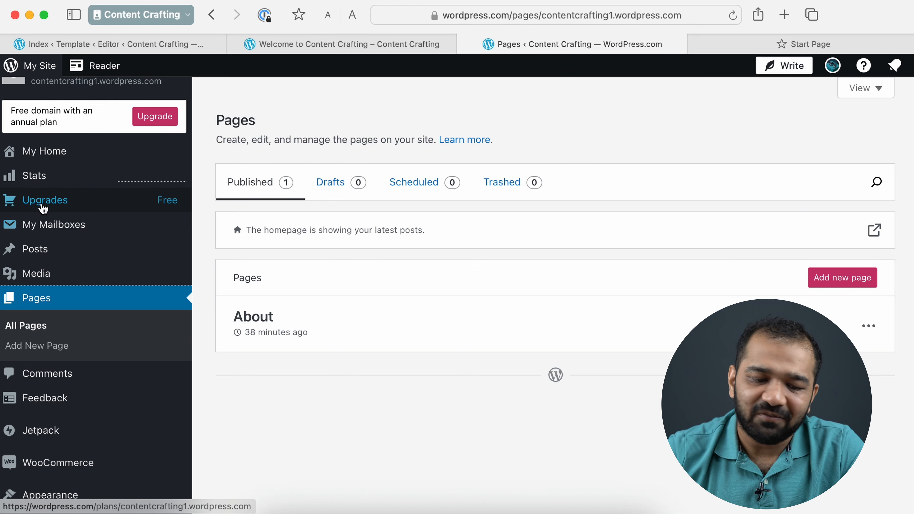
pyautogui.scroll(-3, 141, 360)
pyautogui.scroll(-3, 143, 359)
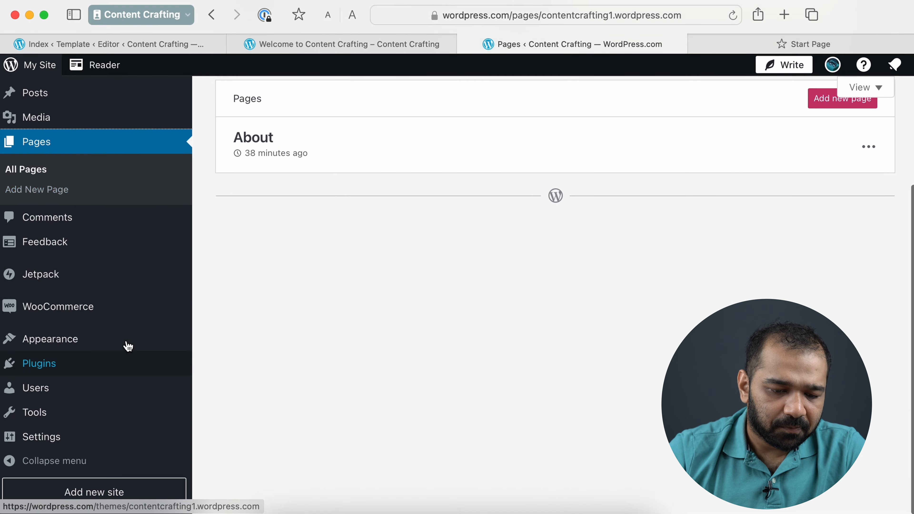
# - Open the Jetpack Activity Log and scroll through events like the Tronar-to-Cerauno theme switch
pyautogui.click(90, 282)
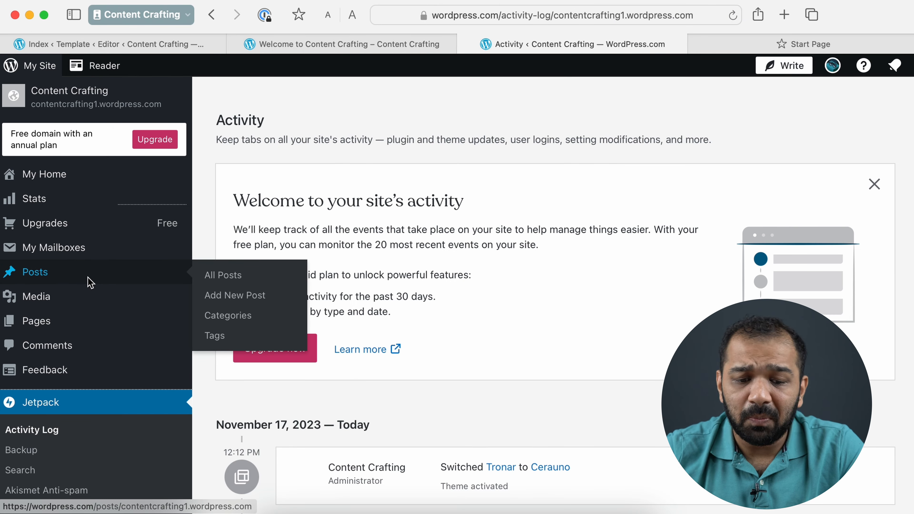
pyautogui.scroll(-2, 83, 368)
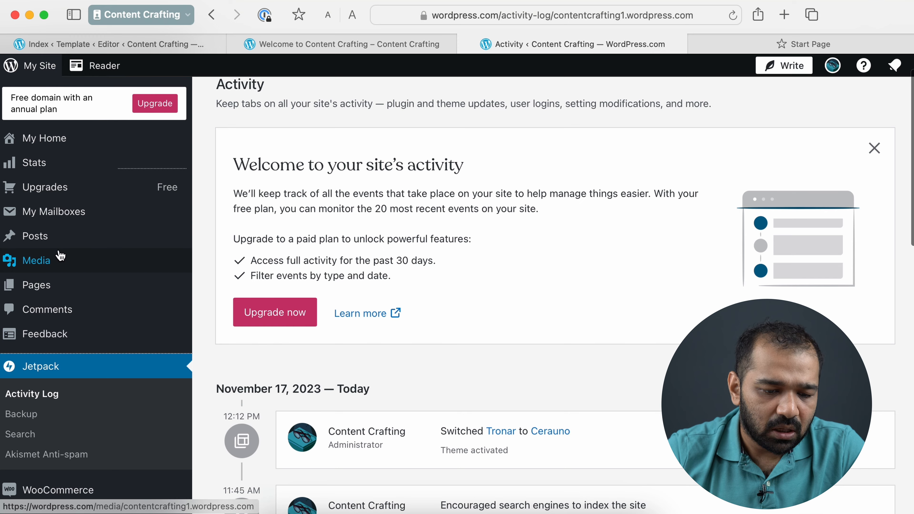
pyautogui.scroll(-3, 59, 257)
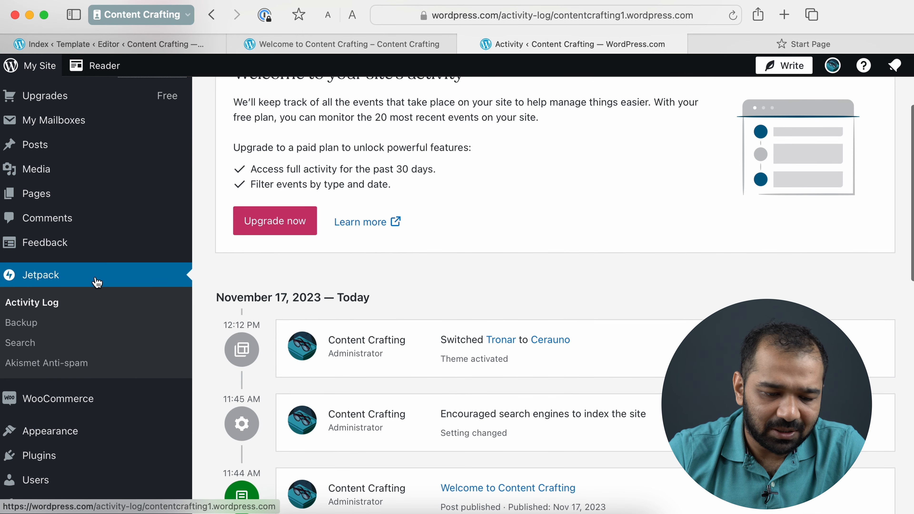
pyautogui.scroll(-2, 60, 375)
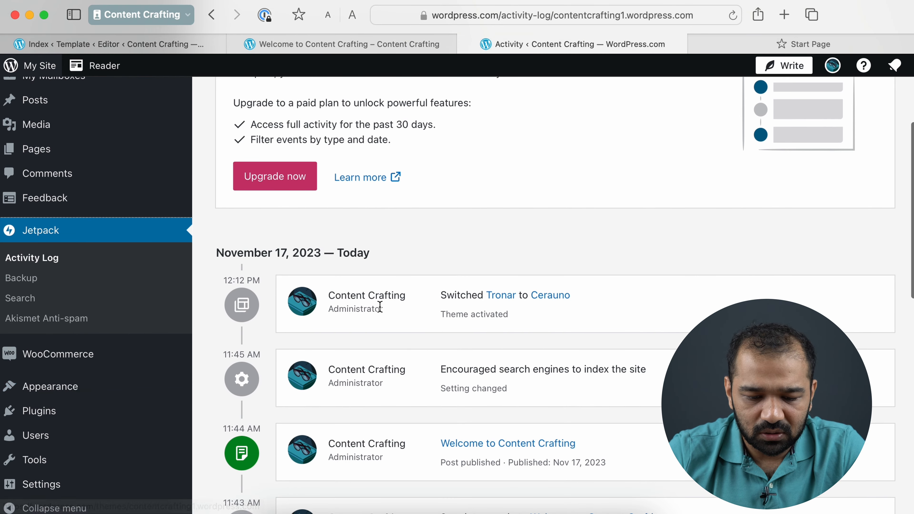
pyautogui.scroll(-3, 378, 308)
pyautogui.moveTo(112, 335)
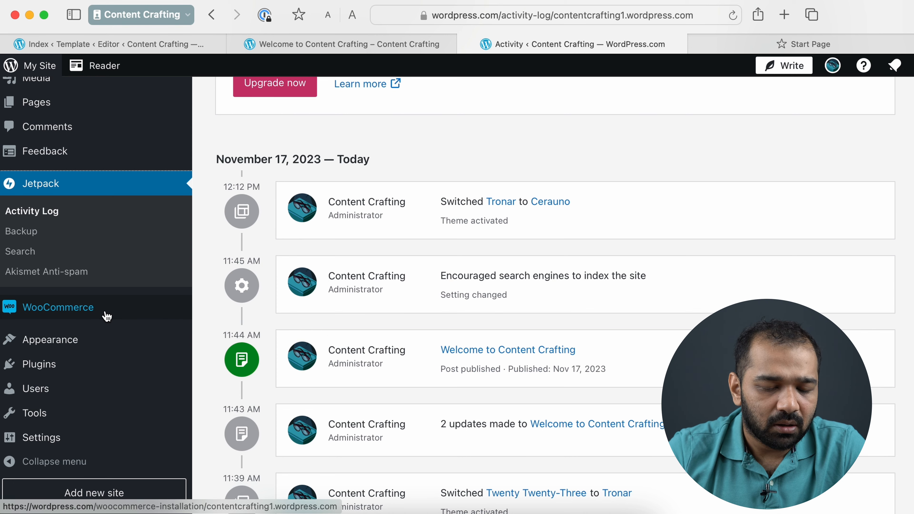
pyautogui.click(67, 274)
pyautogui.scroll(-8, 384, 246)
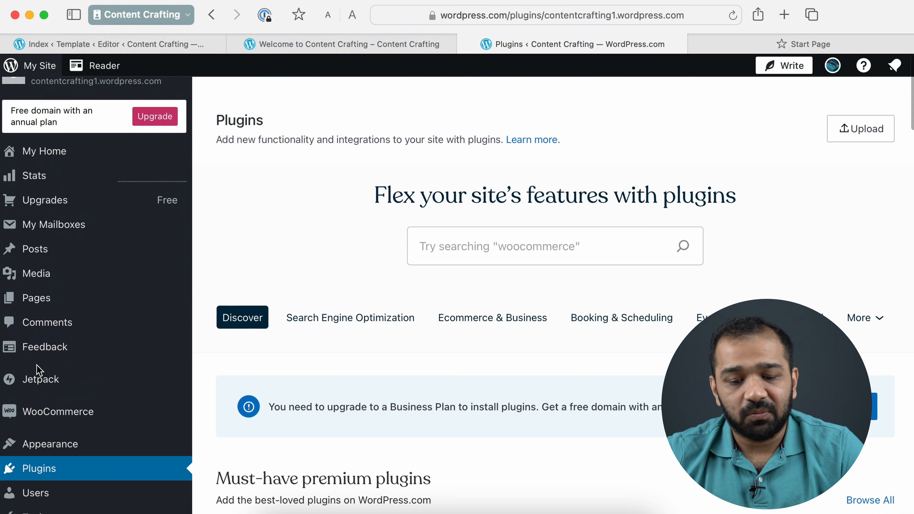
pyautogui.scroll(-5, 262, 328)
pyautogui.scroll(-1, 266, 329)
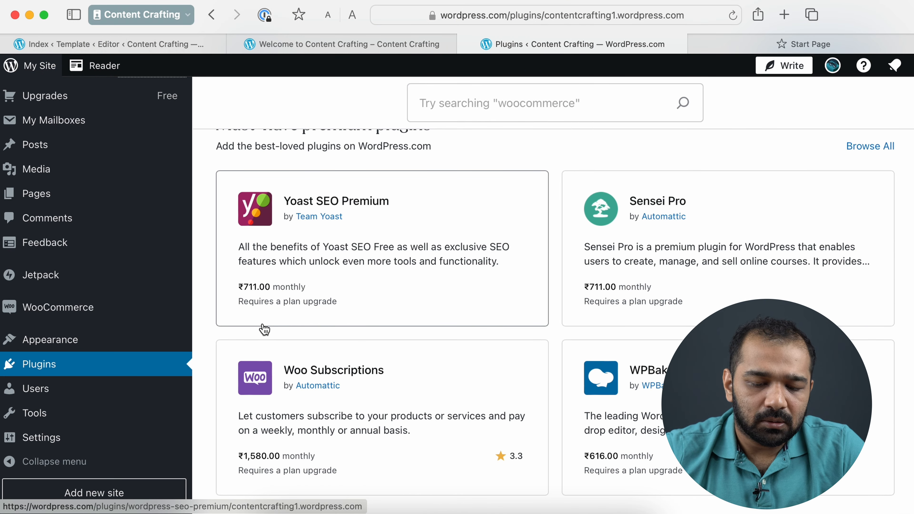
pyautogui.scroll(-3, 265, 329)
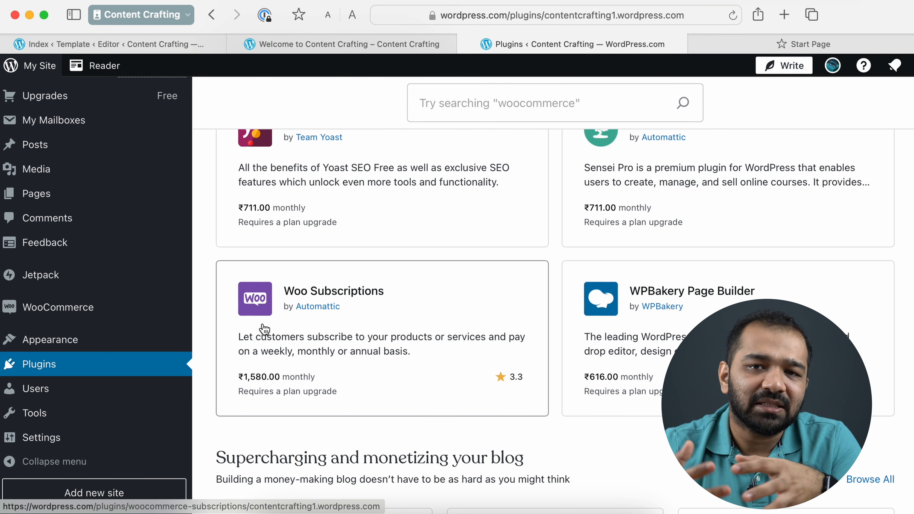
pyautogui.scroll(1, 265, 329)
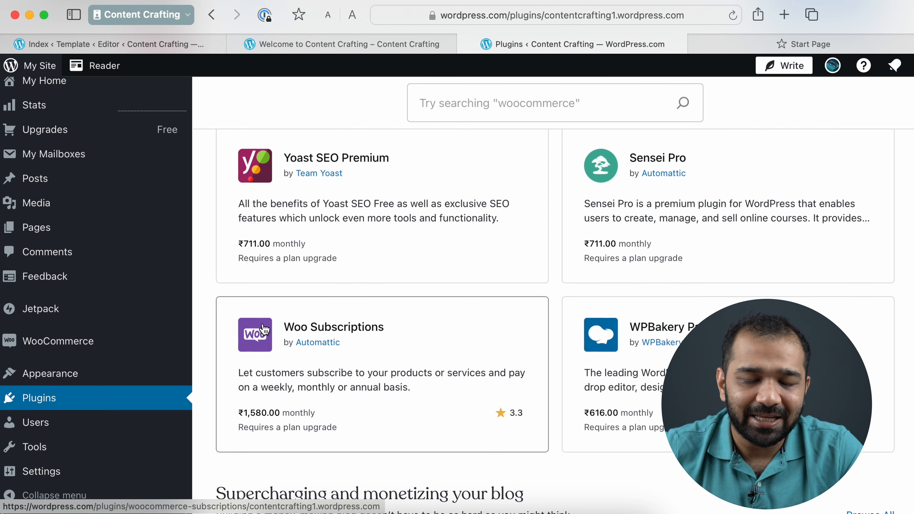
pyautogui.scroll(-10, 265, 329)
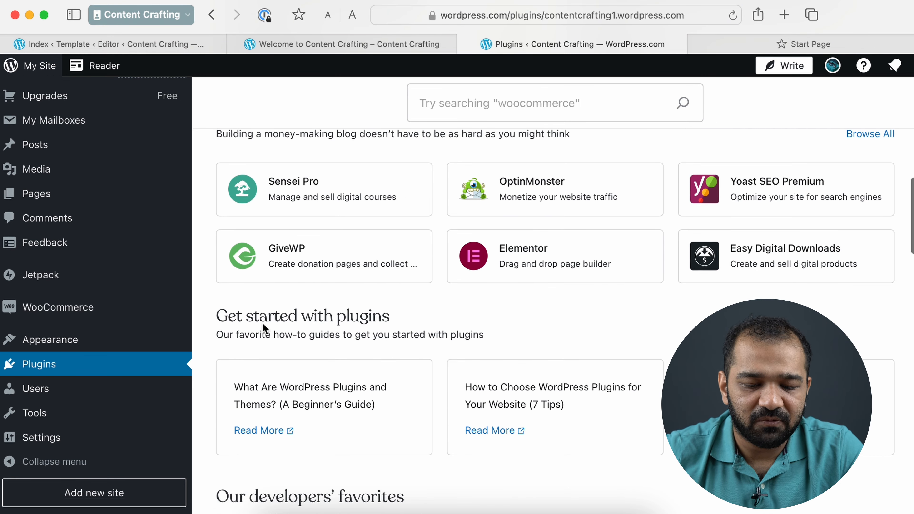
pyautogui.scroll(-11, 419, 324)
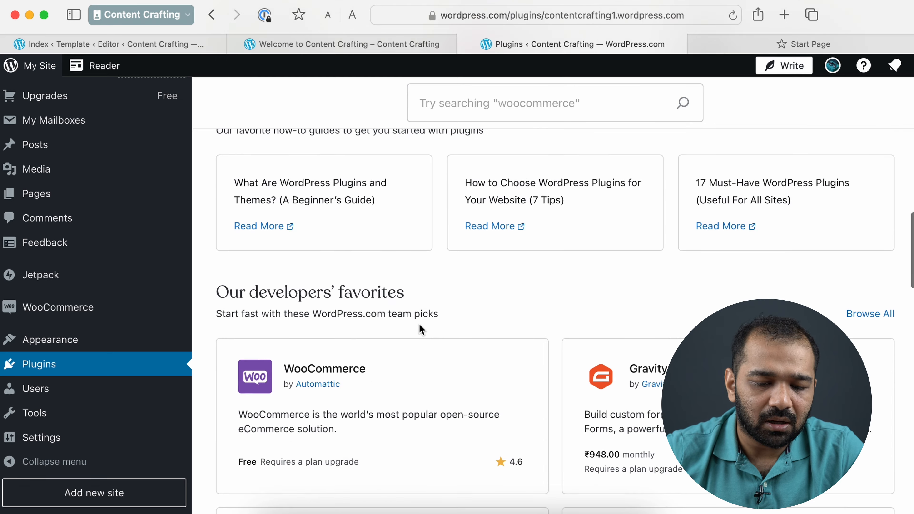
pyautogui.scroll(-11, 419, 326)
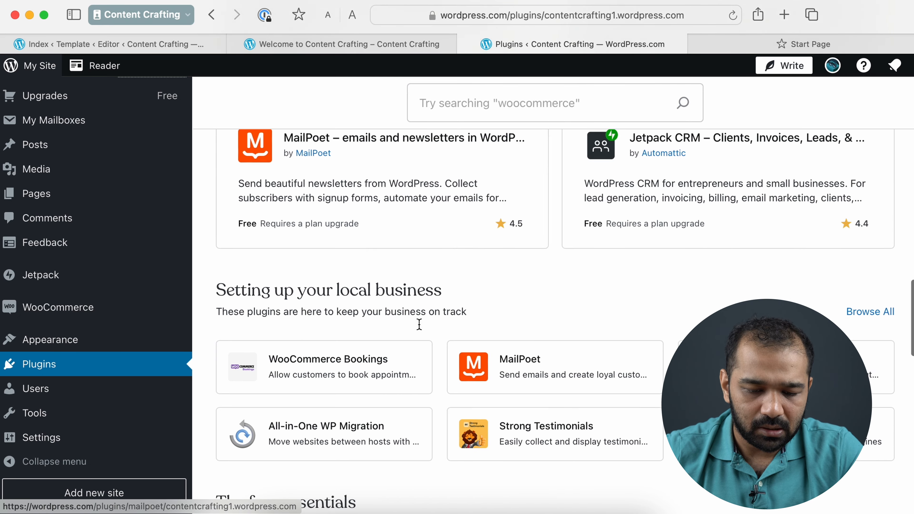
pyautogui.scroll(-3, 421, 329)
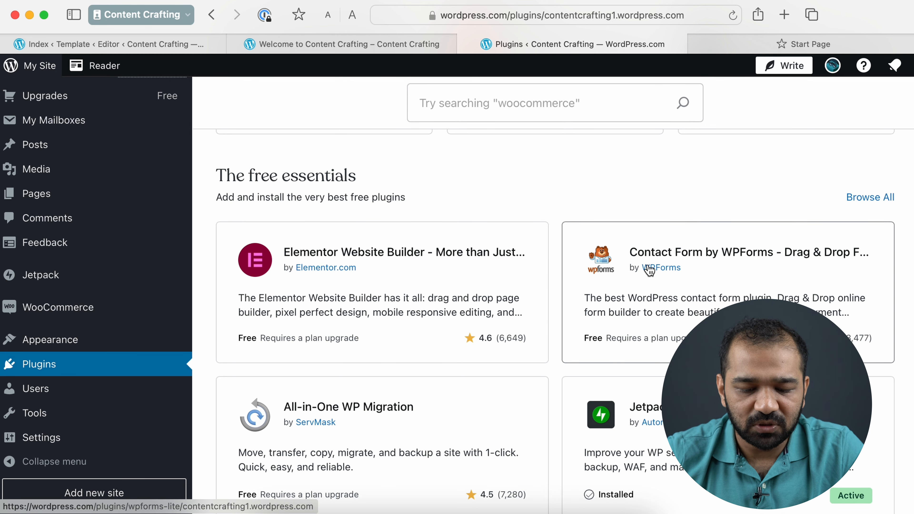
pyautogui.scroll(-1, 650, 270)
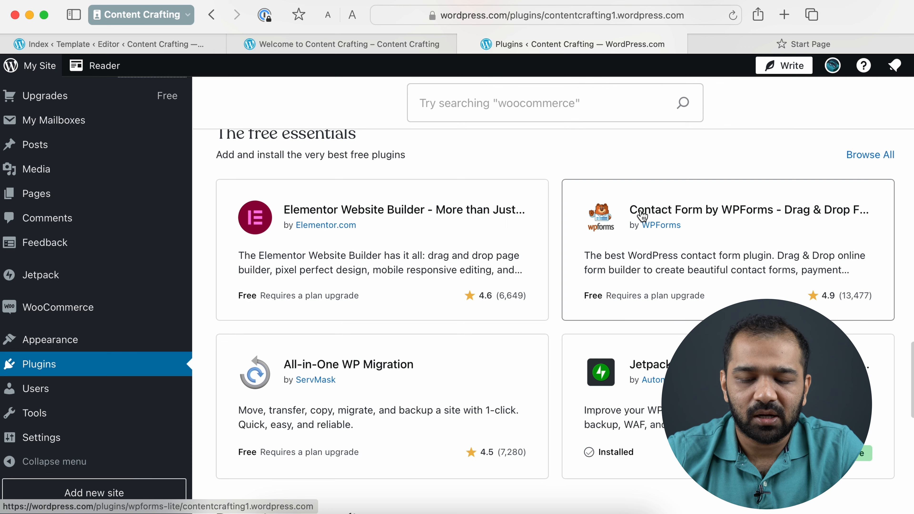
pyautogui.scroll(-1, 643, 217)
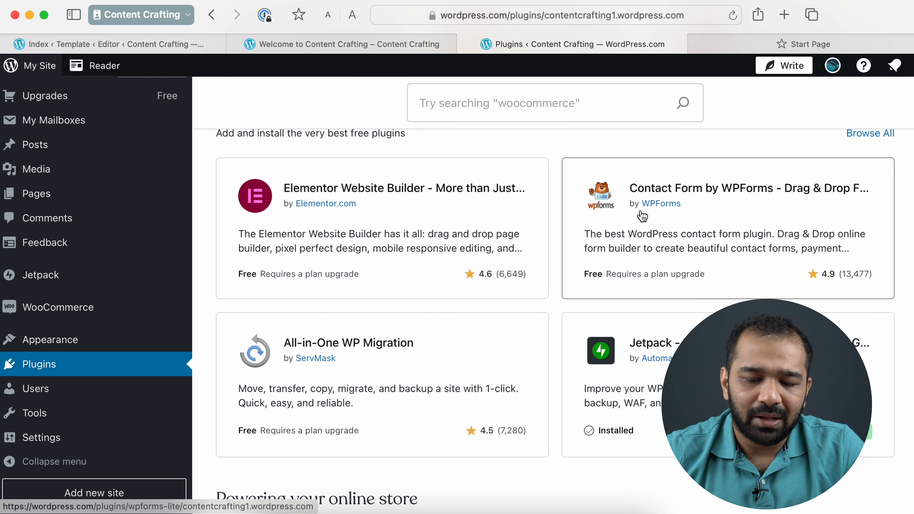
pyautogui.scroll(-3, 643, 216)
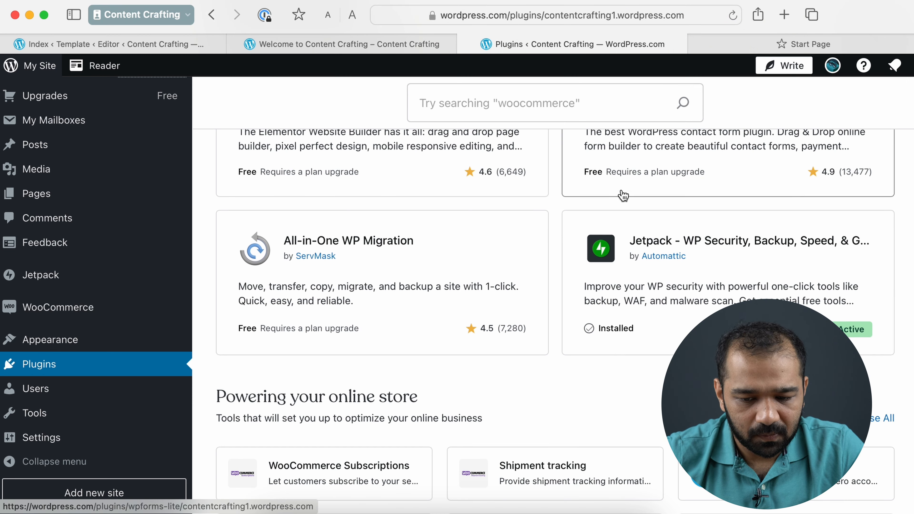
pyautogui.scroll(5, 624, 196)
pyautogui.scroll(-12, 624, 196)
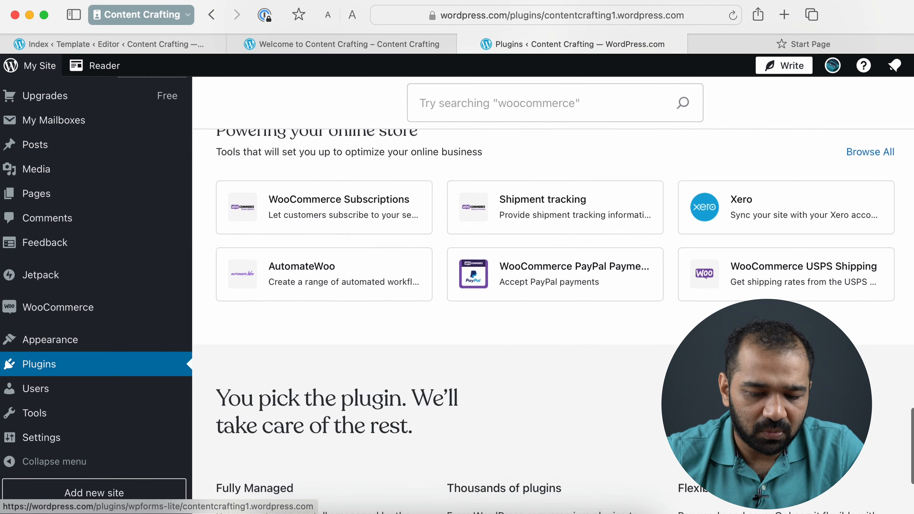
pyautogui.scroll(-4, 604, 321)
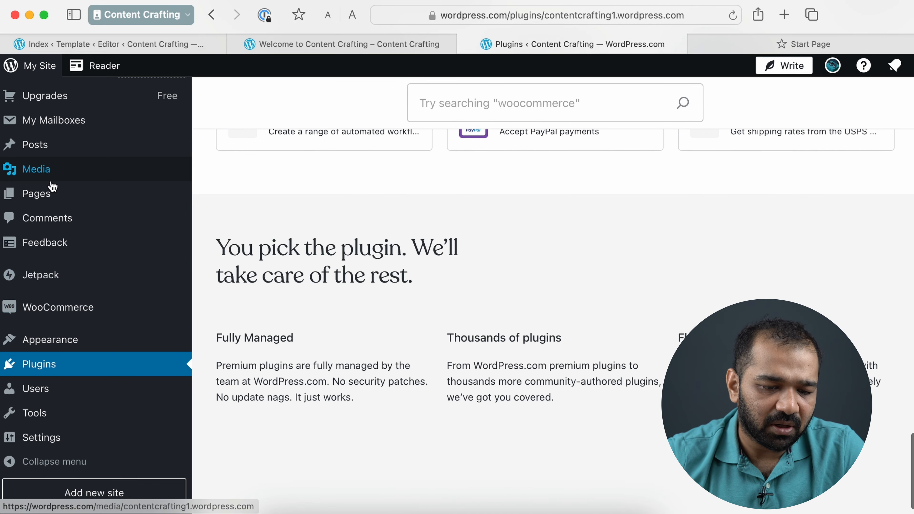
pyautogui.scroll(5, 52, 186)
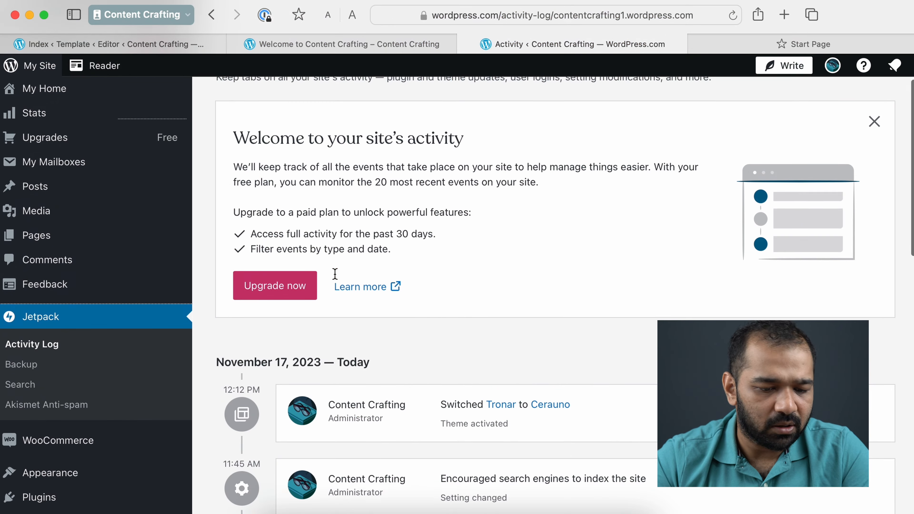
pyautogui.scroll(-10, 180, 380)
pyautogui.scroll(-5, 463, 331)
pyautogui.scroll(3, 96, 363)
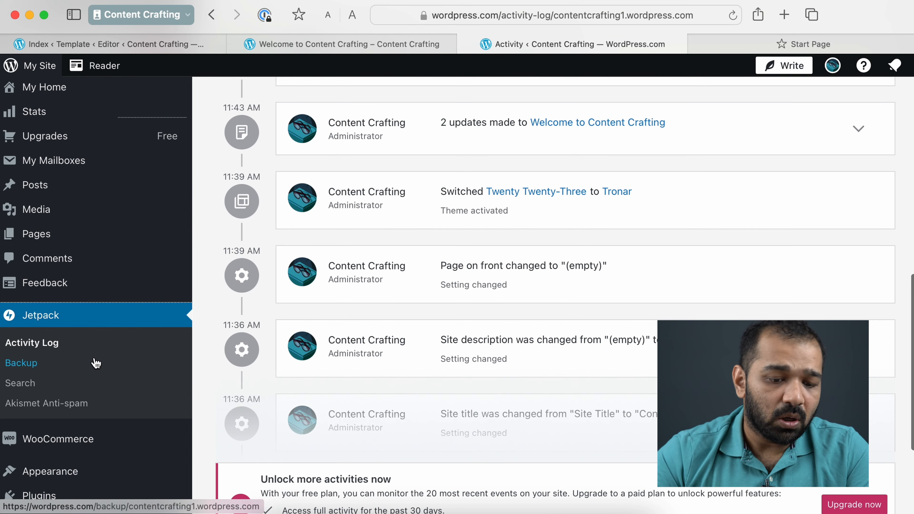
# - Look over the Jetpack Backup and Search pages, then go to the Users page
pyautogui.click(32, 367)
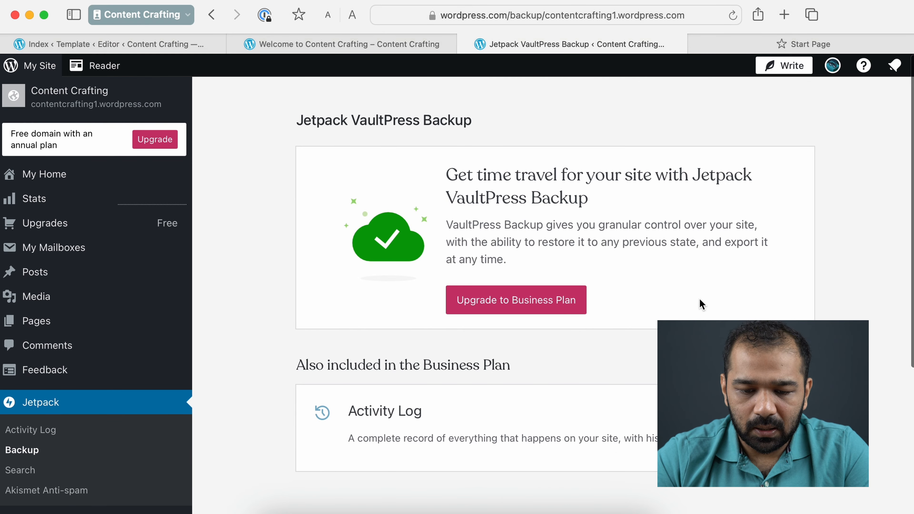
pyautogui.scroll(-6, 702, 304)
pyautogui.scroll(5, 702, 305)
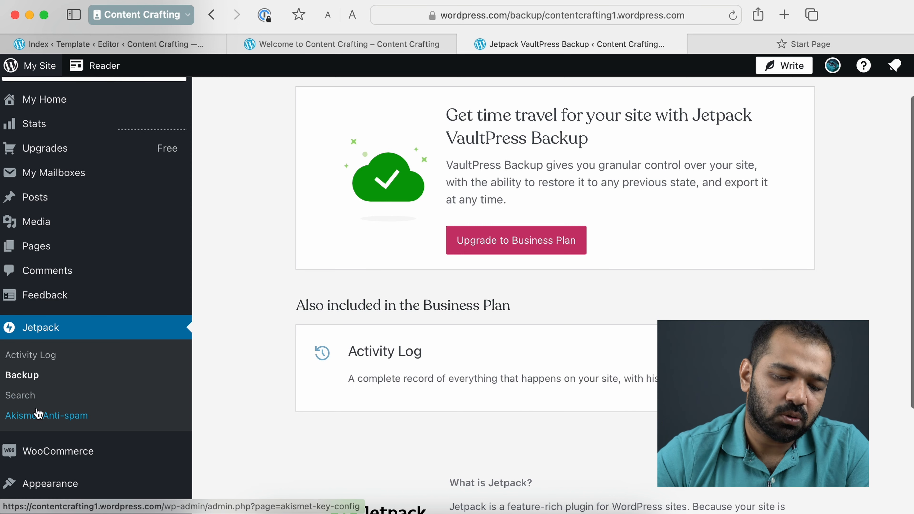
pyautogui.click(36, 397)
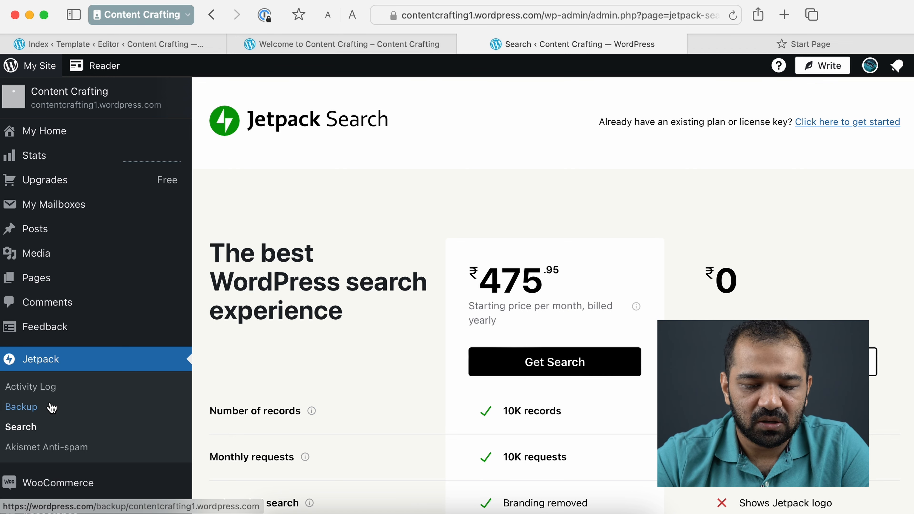
pyautogui.scroll(-3, 51, 407)
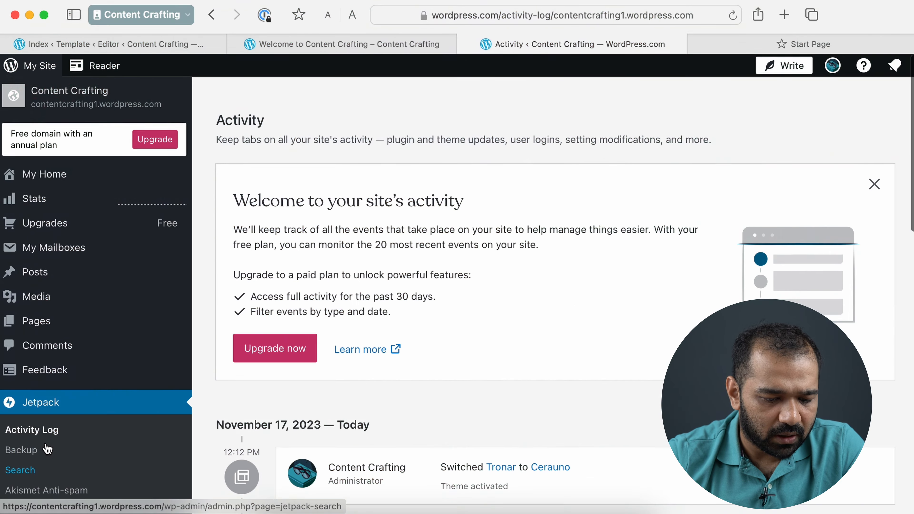
pyautogui.scroll(-6, 48, 452)
pyautogui.click(46, 391)
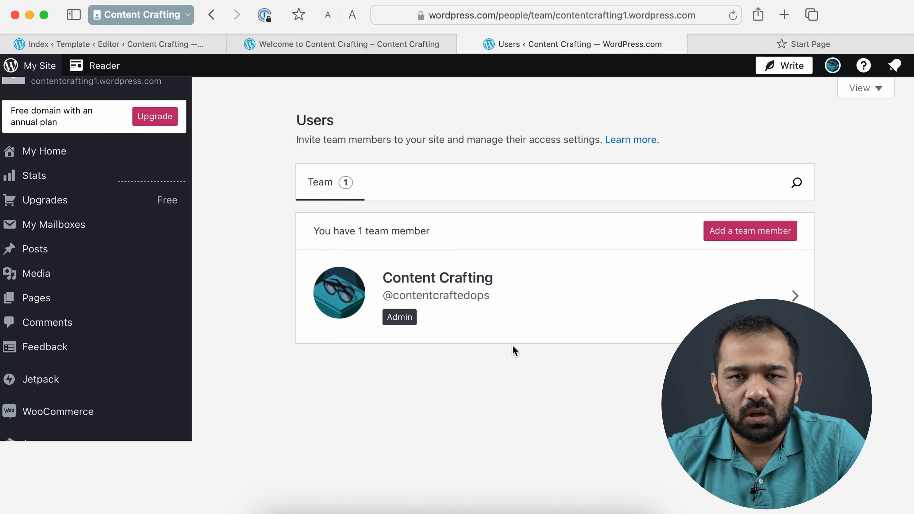
# - Start a team-member invite and try the Author and Contributor roles
pyautogui.click(748, 232)
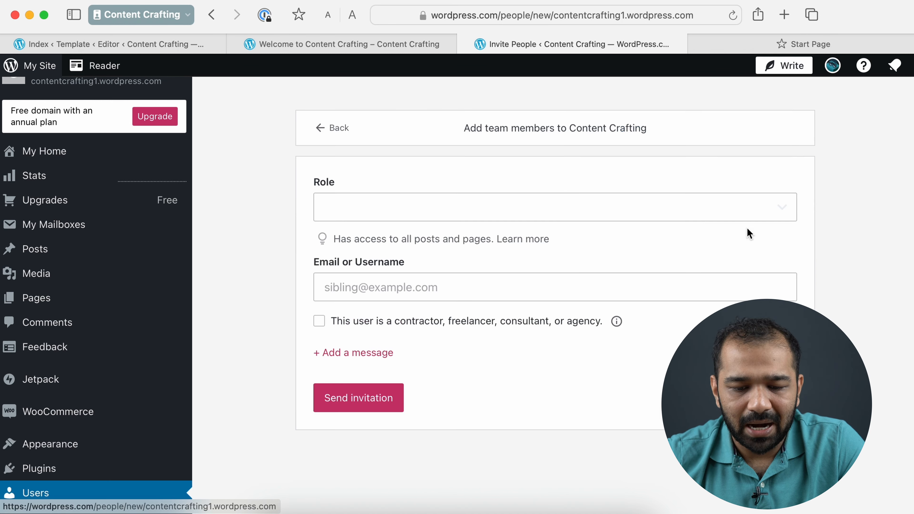
pyautogui.click(399, 218)
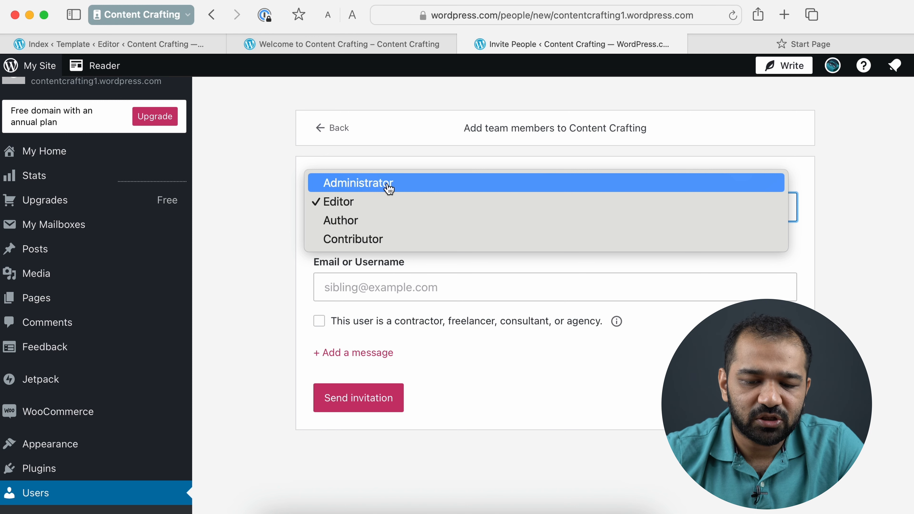
pyautogui.click(387, 227)
pyautogui.click(389, 207)
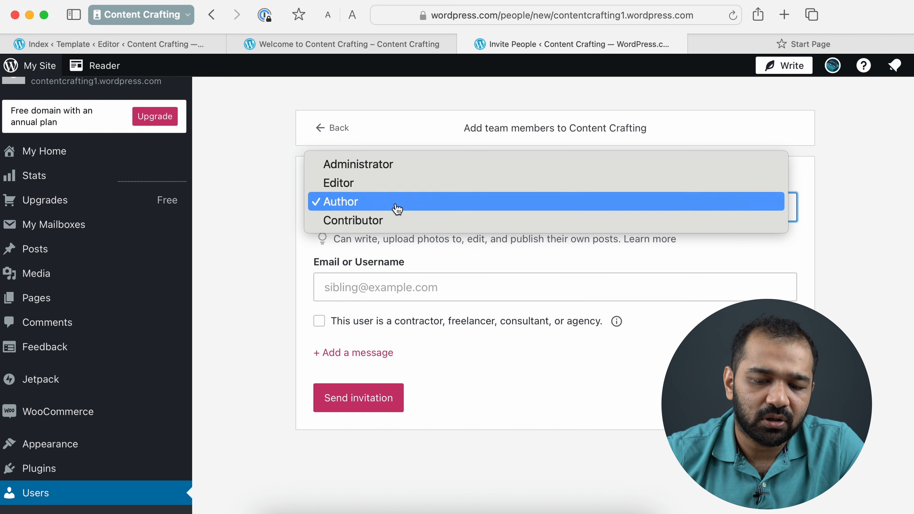
pyautogui.click(399, 225)
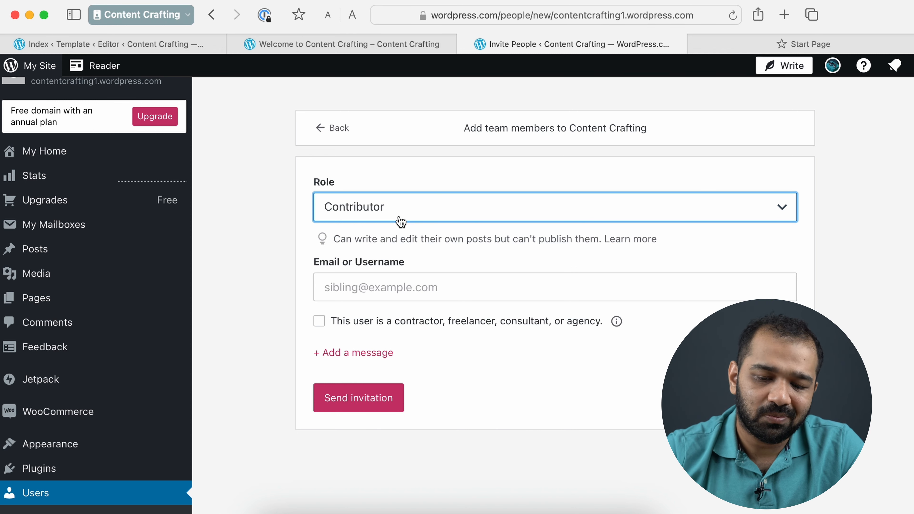
pyautogui.click(401, 221)
pyautogui.click(385, 208)
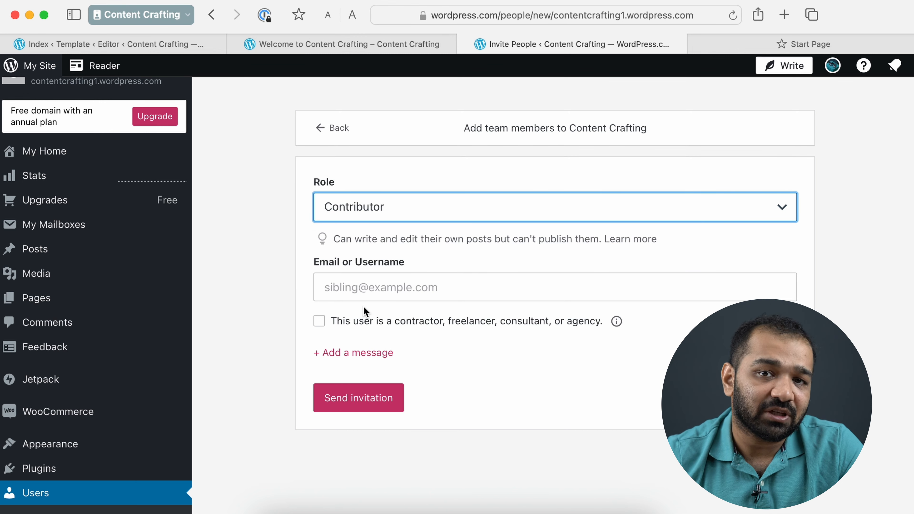
# - Try the Editor and Administrator roles, leaving the invite set to Editor
pyautogui.scroll(-2, 365, 306)
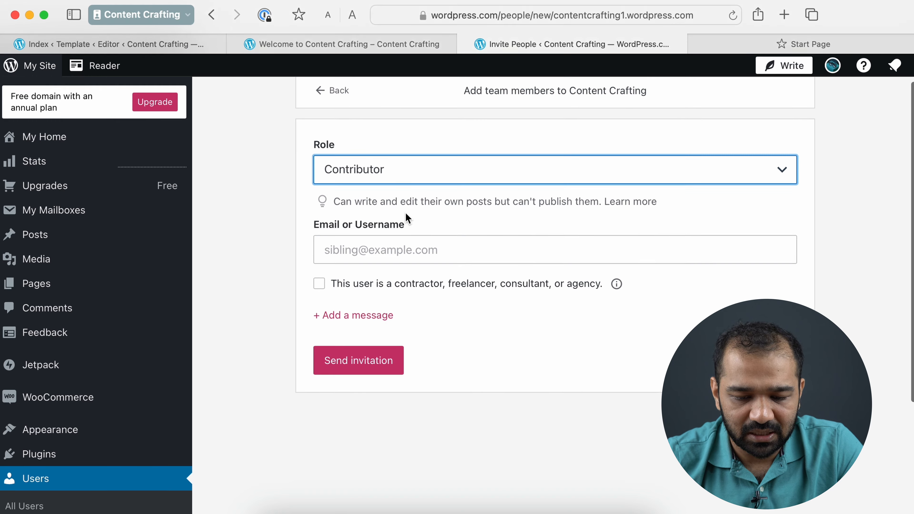
pyautogui.scroll(-1, 406, 213)
pyautogui.click(395, 171)
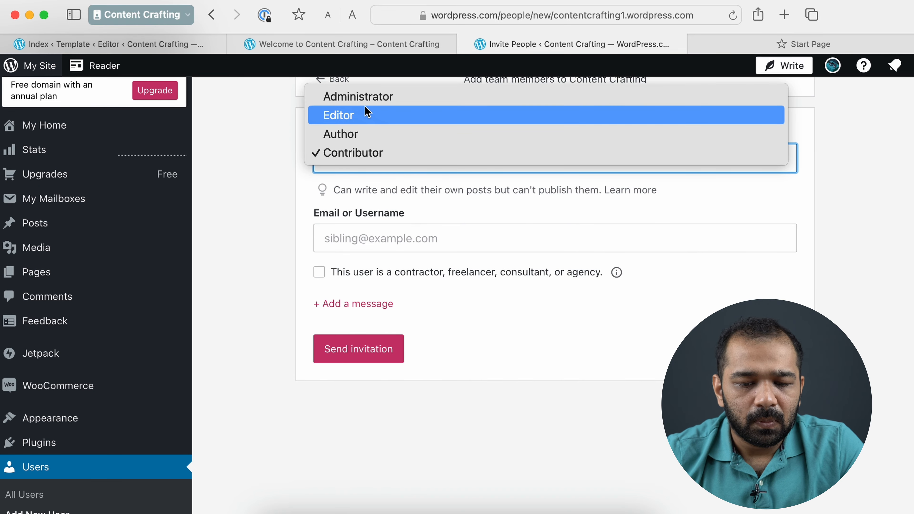
pyautogui.click(367, 114)
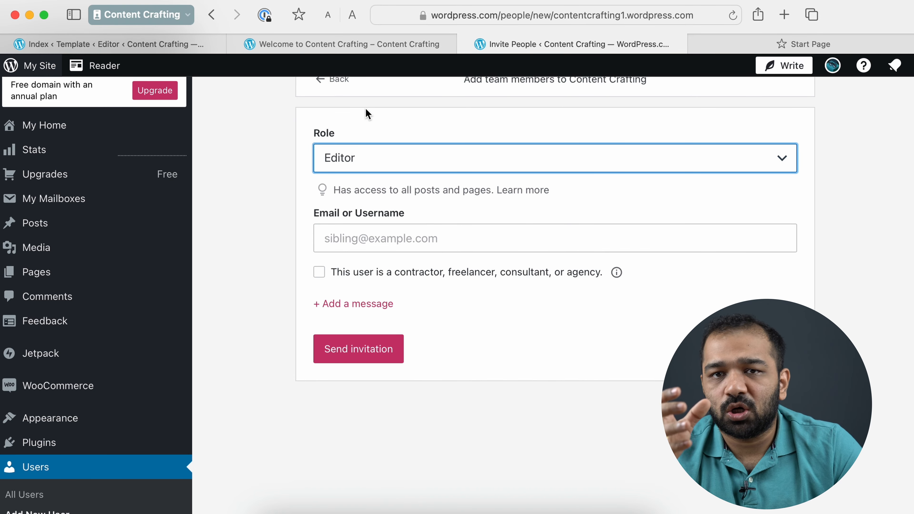
pyautogui.click(367, 159)
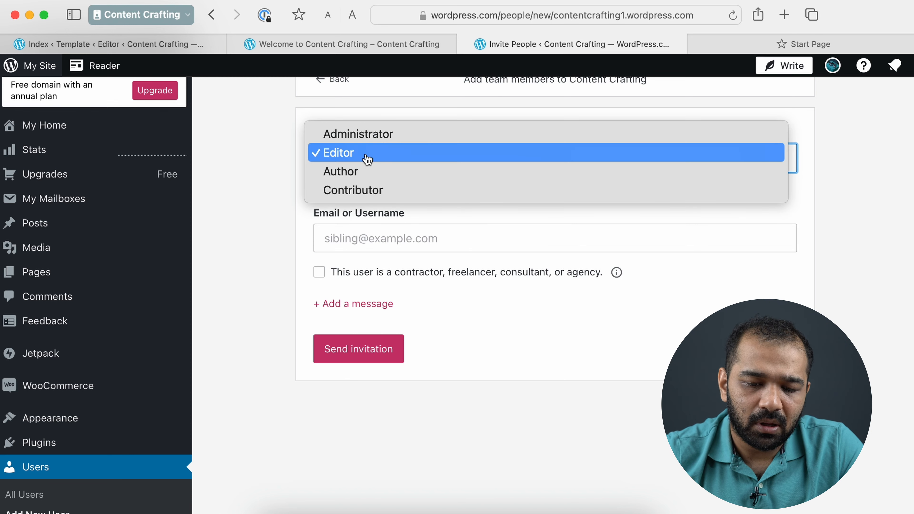
pyautogui.click(367, 134)
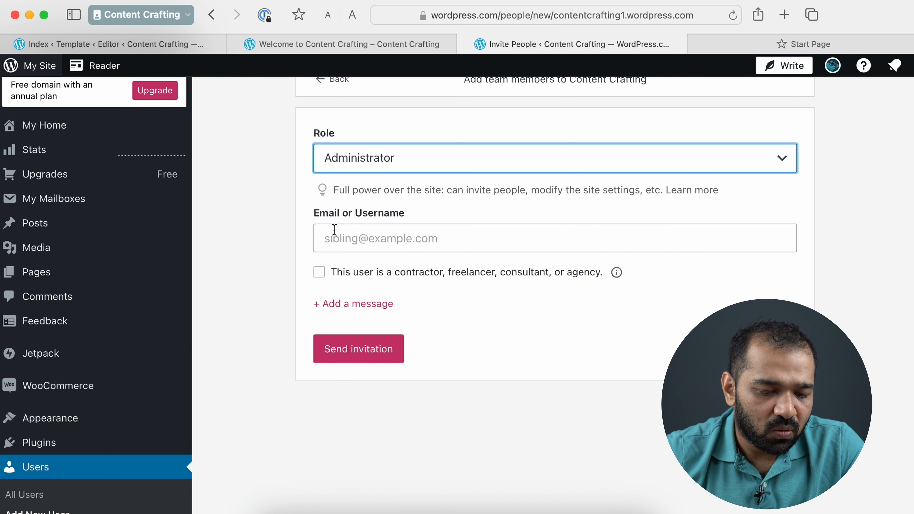
pyautogui.click(405, 163)
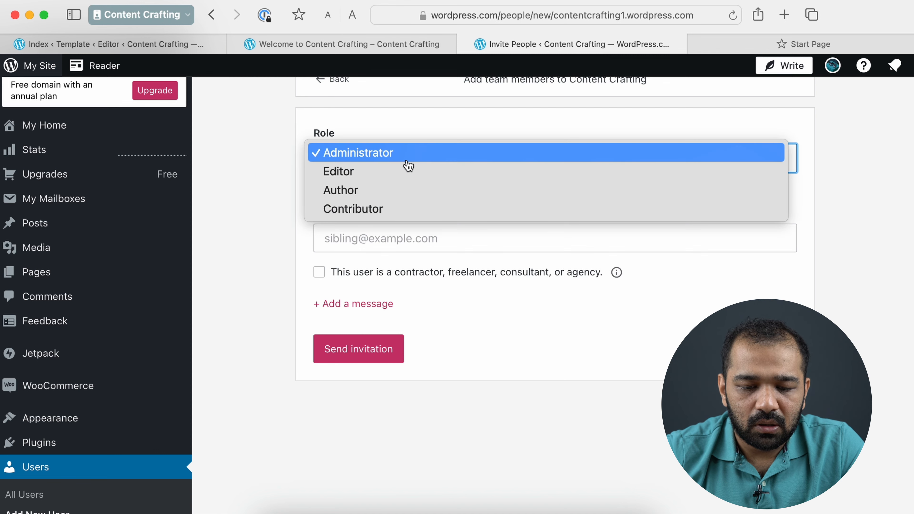
pyautogui.click(383, 176)
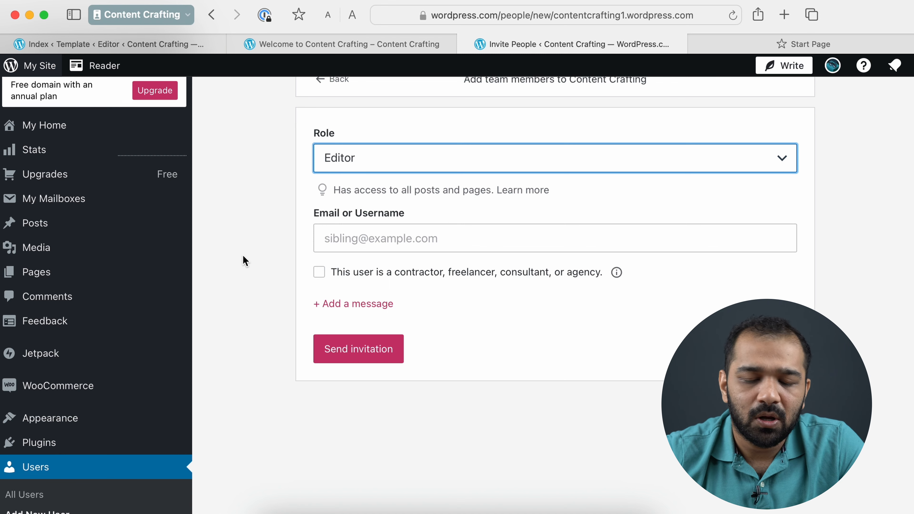
pyautogui.scroll(2, 243, 256)
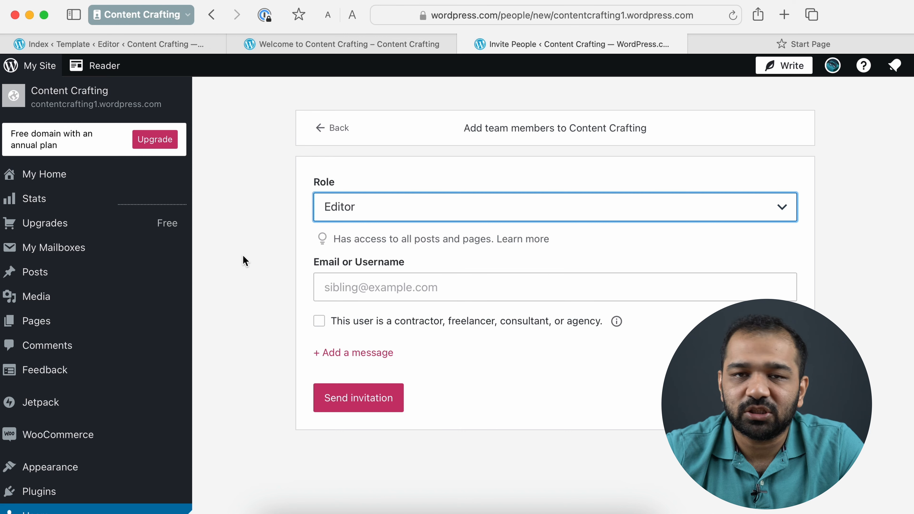
pyautogui.scroll(1, 72, 225)
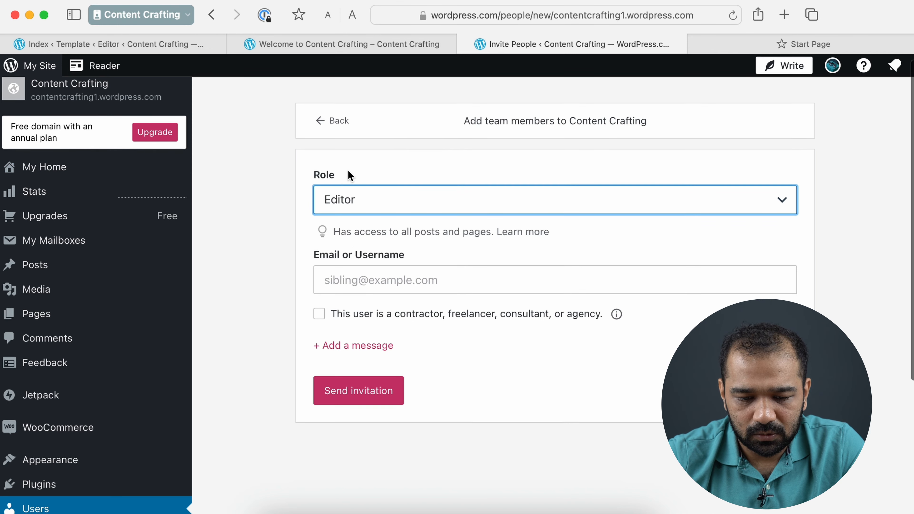
pyautogui.click(351, 209)
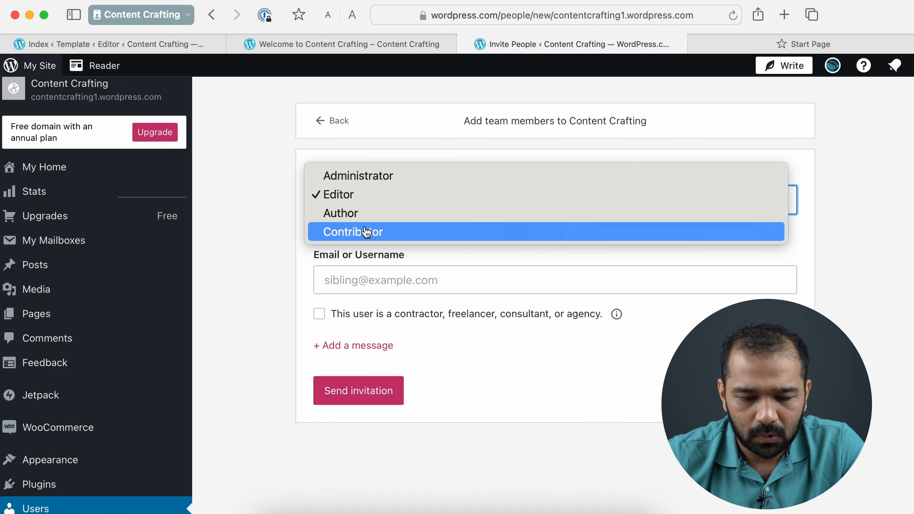
pyautogui.click(282, 342)
# - Add a personal message box to the invitation and set the role to Contributor
pyautogui.scroll(1, 418, 374)
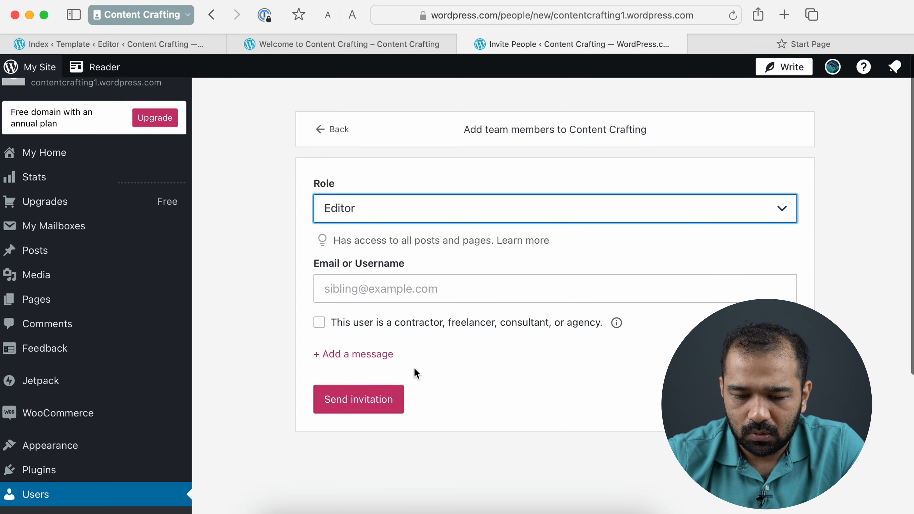
pyautogui.click(320, 356)
pyautogui.click(398, 286)
pyautogui.click(629, 371)
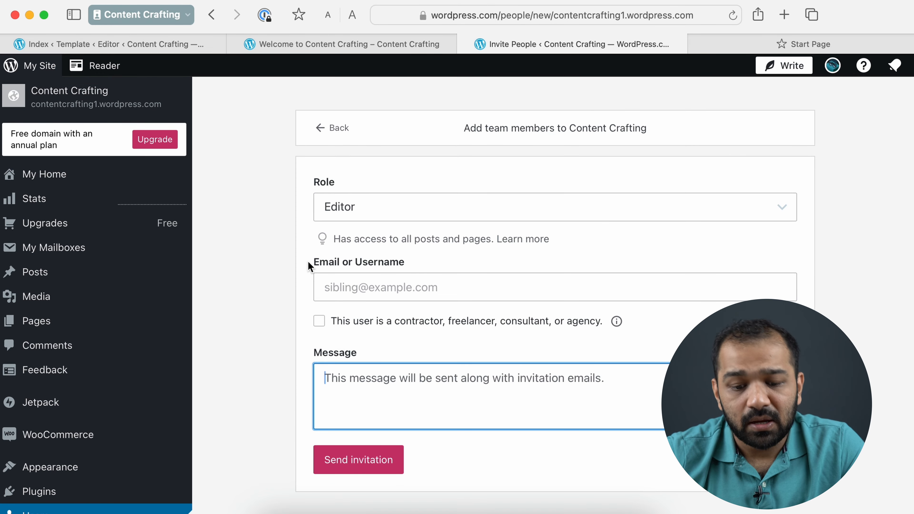
pyautogui.click(373, 210)
pyautogui.click(380, 240)
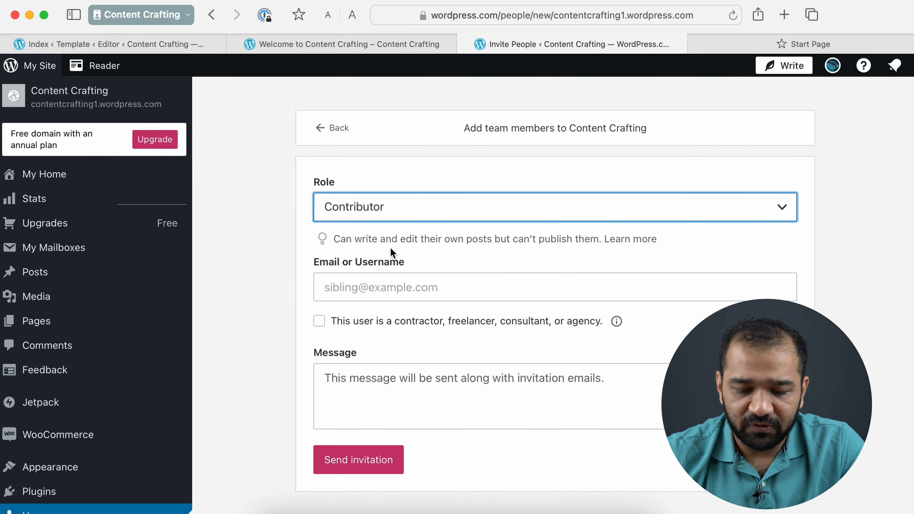
# - Check the outside contractor flag, read its explanation, then uncheck it
pyautogui.click(324, 331)
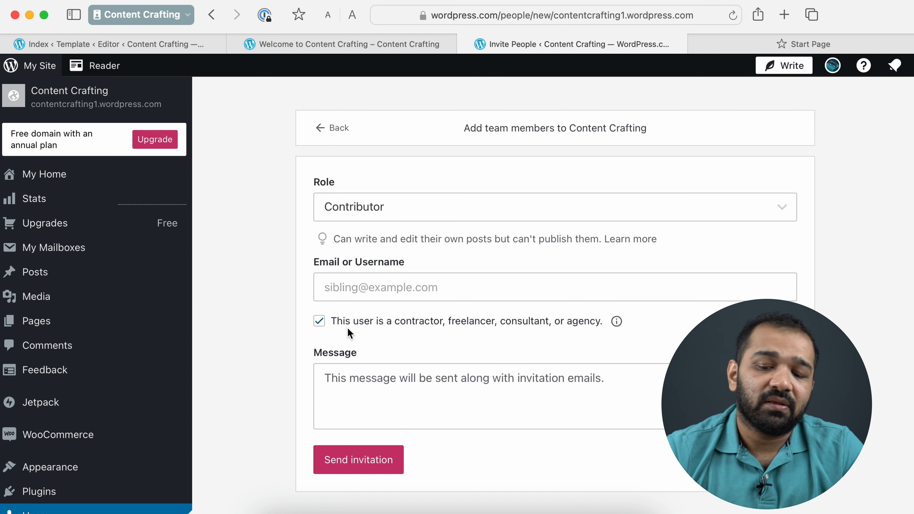
pyautogui.click(618, 322)
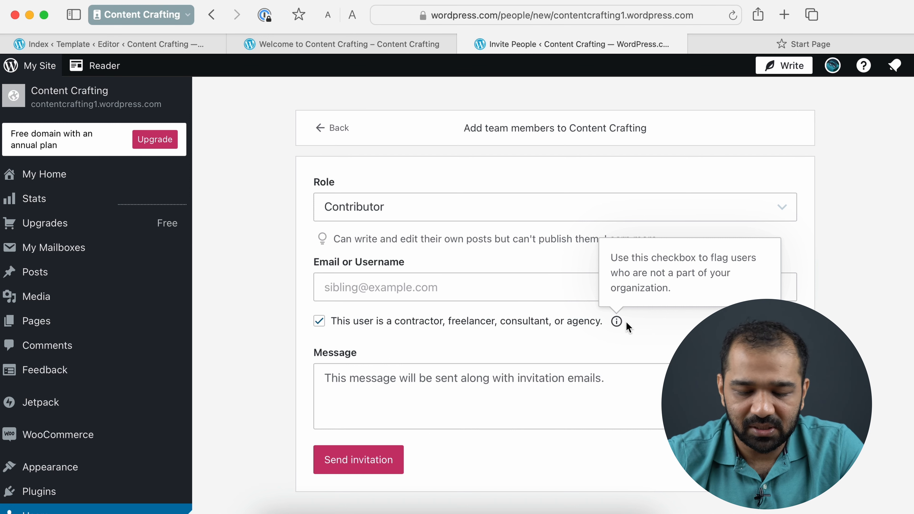
pyautogui.click(655, 329)
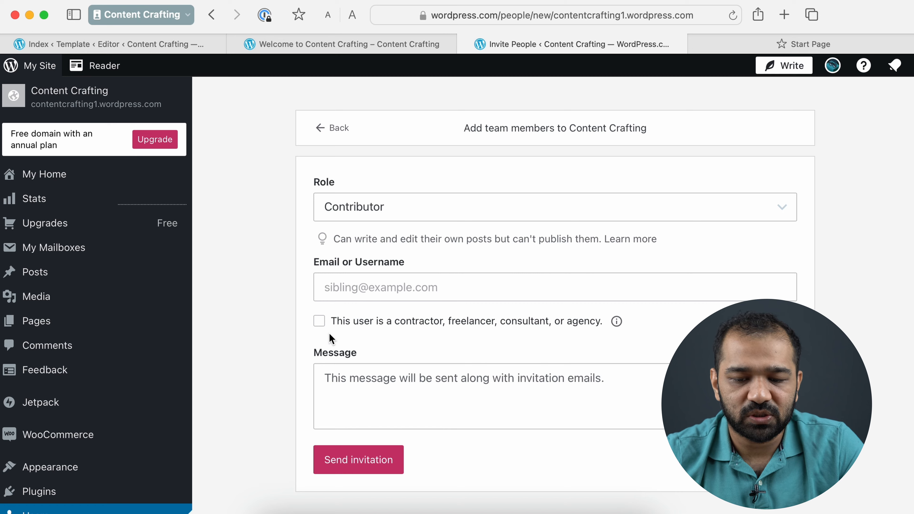
pyautogui.scroll(-1, 329, 334)
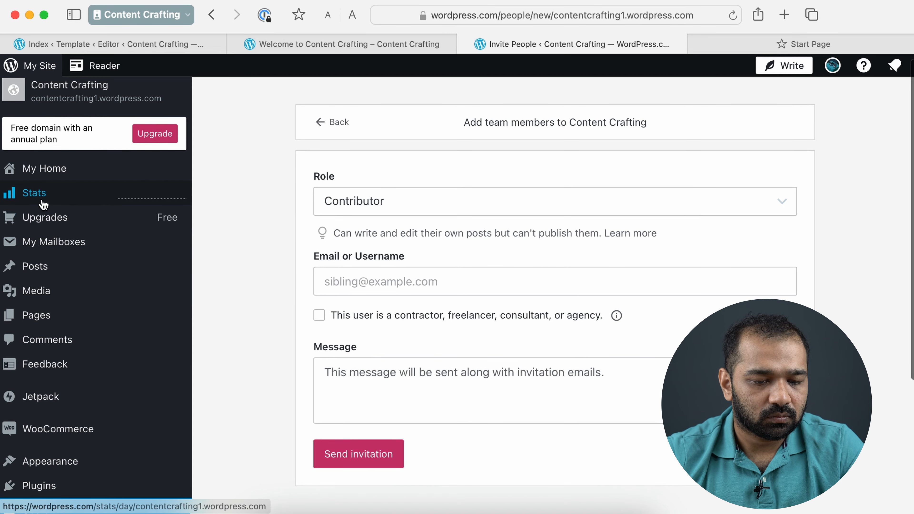
# - Look over My Home, then open Upgrades to see the site's Free plan
pyautogui.click(55, 169)
pyautogui.moveTo(143, 317)
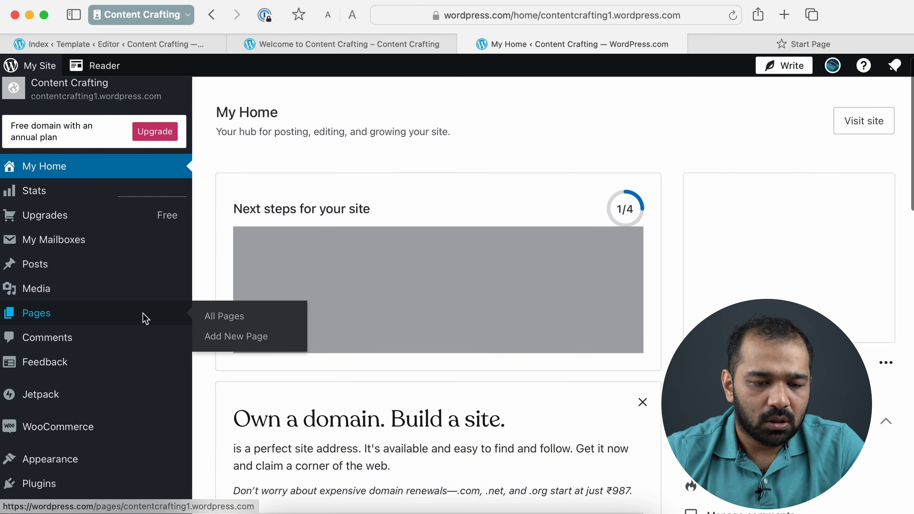
pyautogui.scroll(-8, 144, 318)
pyautogui.scroll(9, 144, 319)
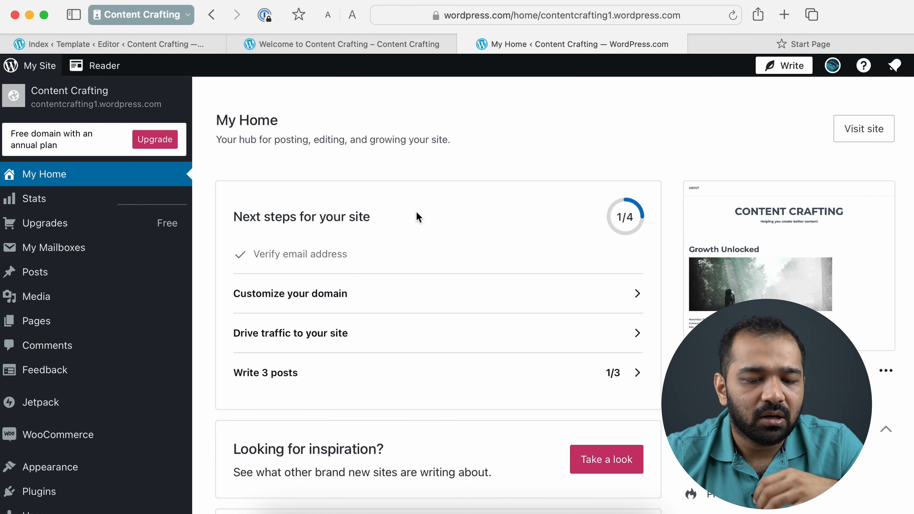
pyautogui.click(55, 224)
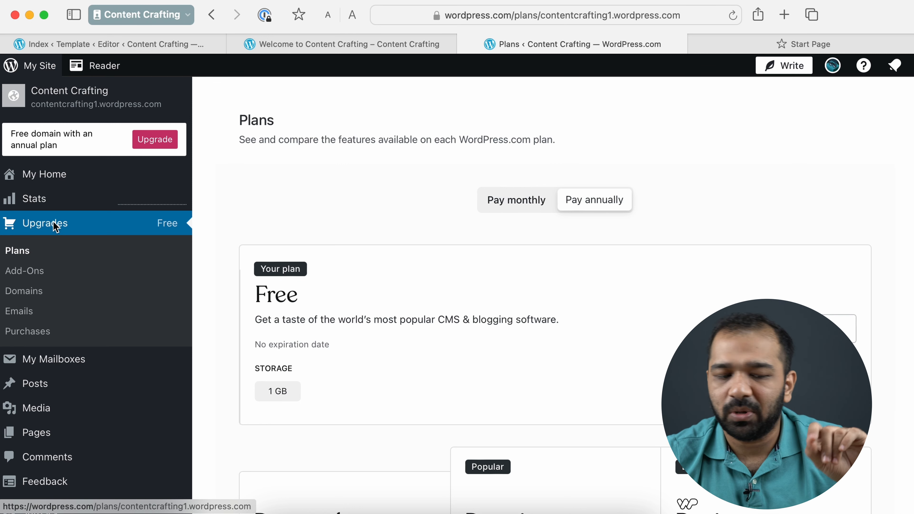
# - Review the Domains page listing contentcrafting1.wordpress.com, then open Marketing and Integrations under Tools
pyautogui.click(50, 291)
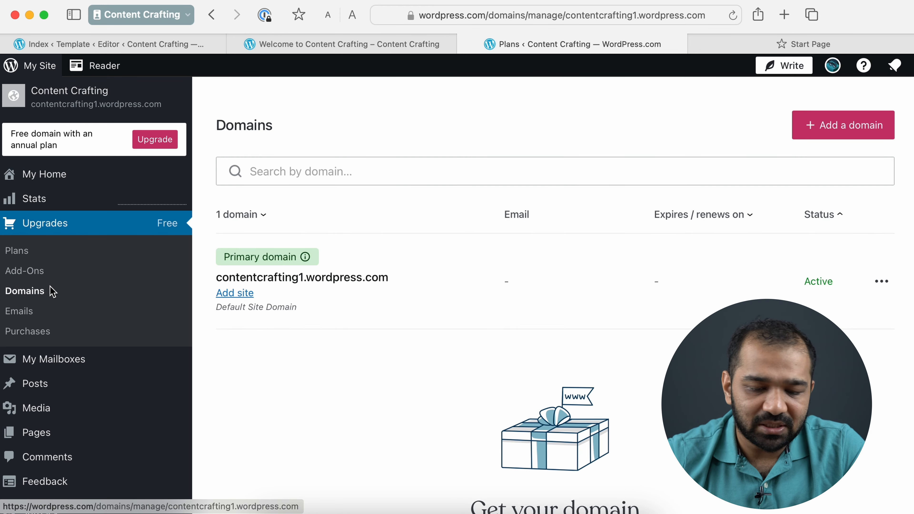
pyautogui.scroll(-6, 365, 336)
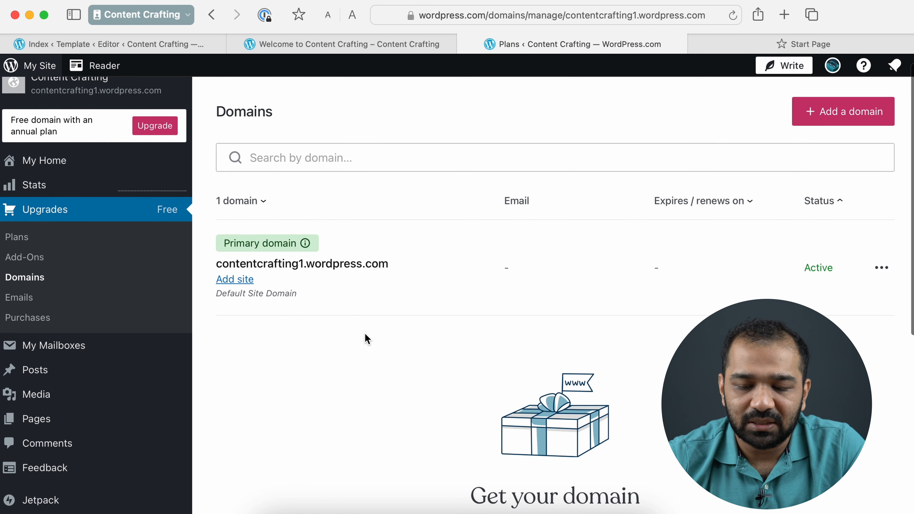
pyautogui.scroll(6, 365, 334)
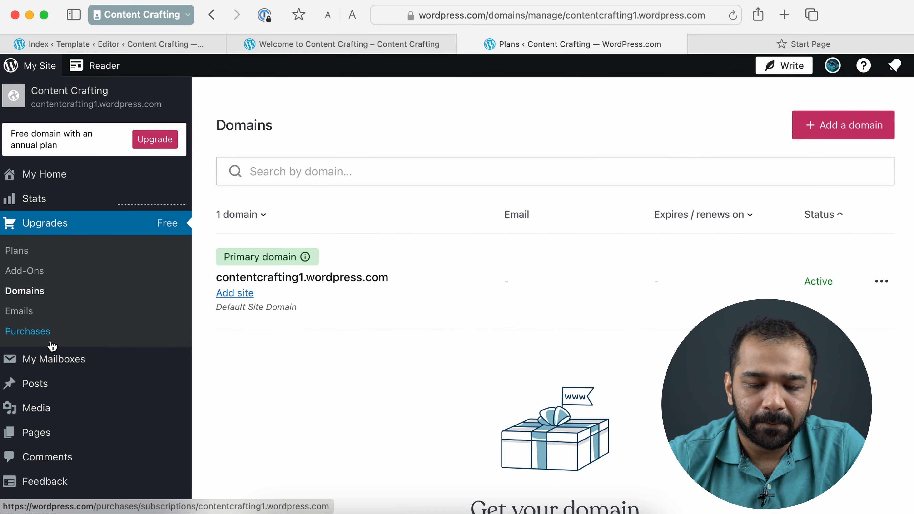
pyautogui.scroll(-3, 119, 224)
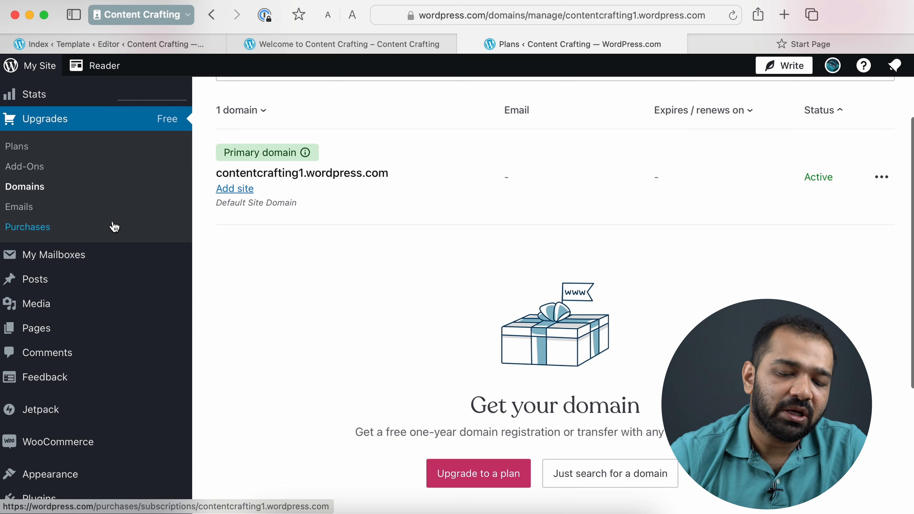
pyautogui.scroll(-4, 100, 268)
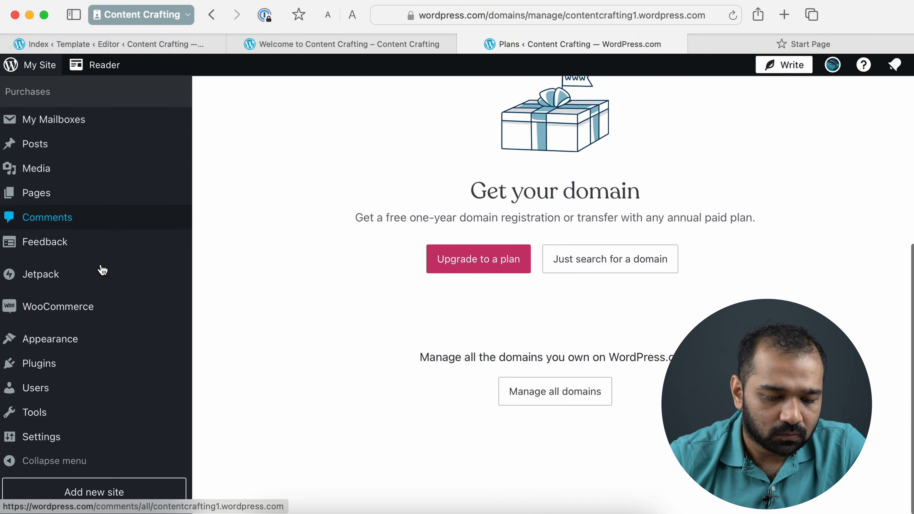
pyautogui.click(100, 267)
# - Expand the Tools section and return to the Marketing and Integrations overview
pyautogui.moveTo(111, 231)
pyautogui.scroll(-3, 111, 230)
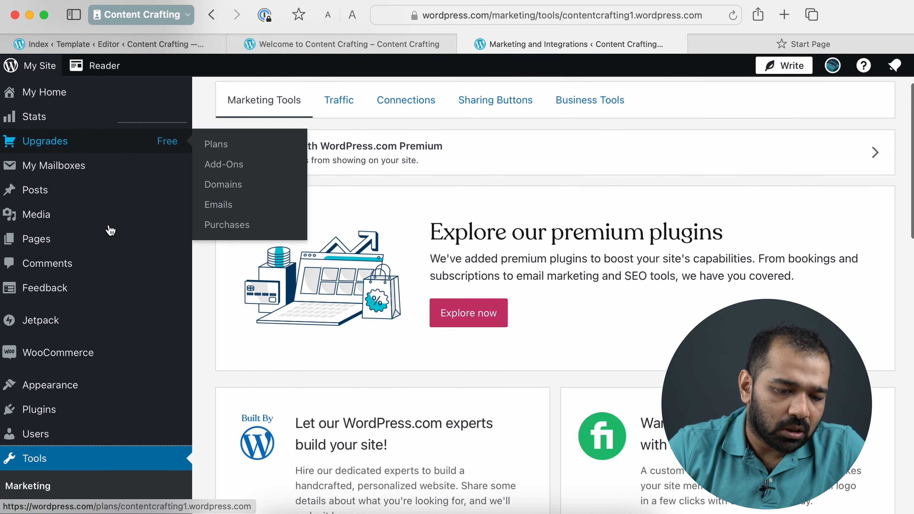
pyautogui.scroll(-1, 109, 230)
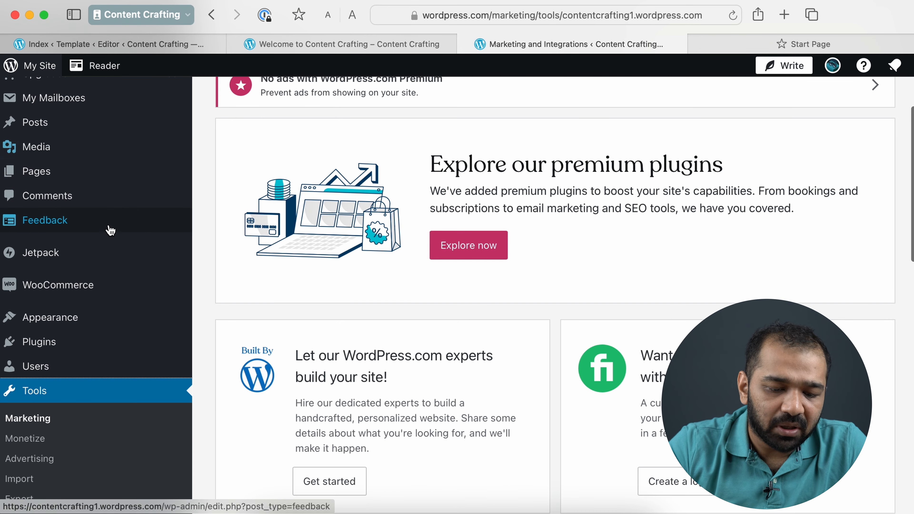
pyautogui.click(68, 391)
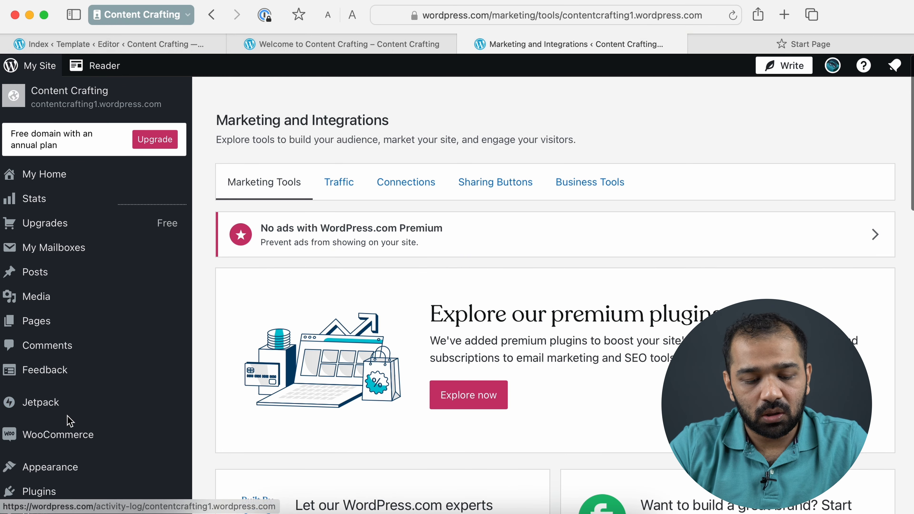
pyautogui.scroll(-6, 67, 390)
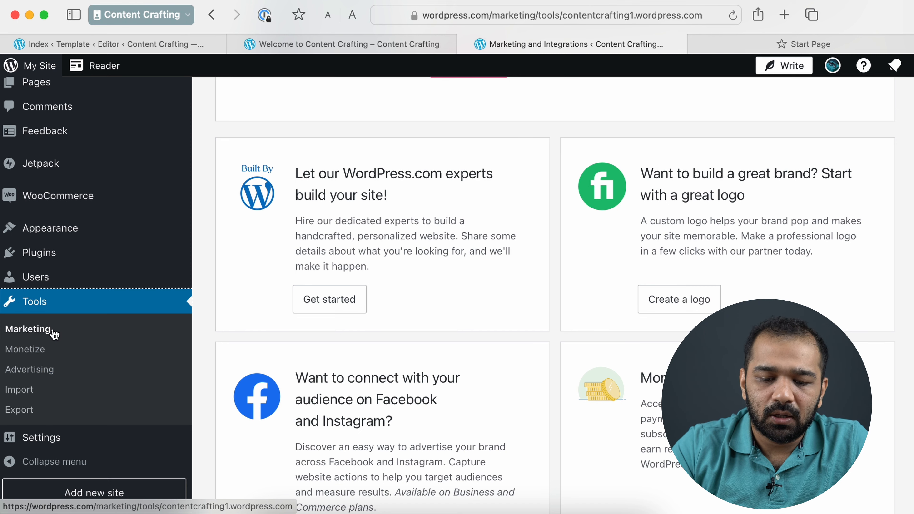
pyautogui.click(54, 335)
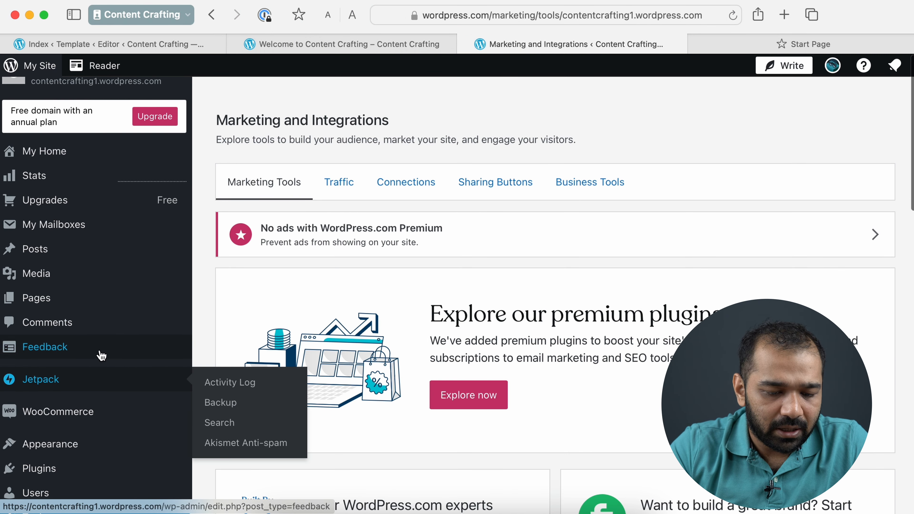
# - Browse the Monetize options: paid email newsletters, PayPal payments and ad revenue
pyautogui.scroll(-5, 102, 356)
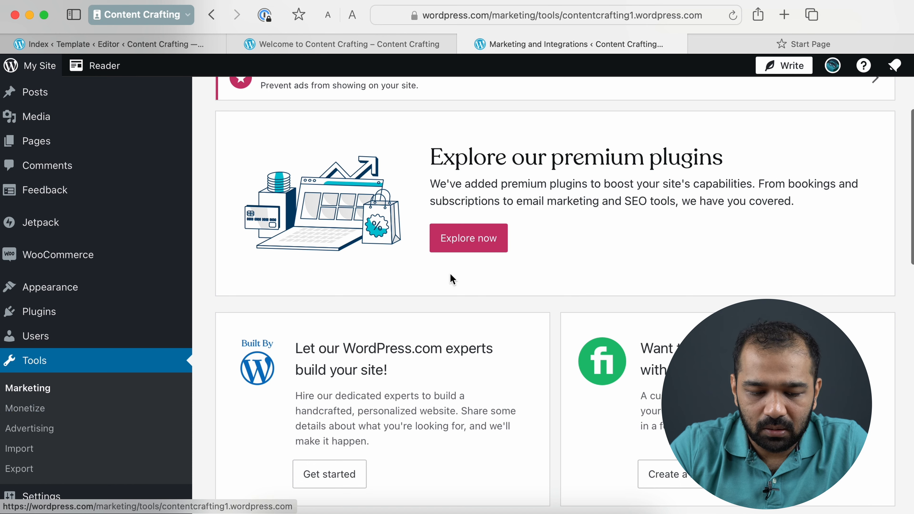
pyautogui.click(51, 409)
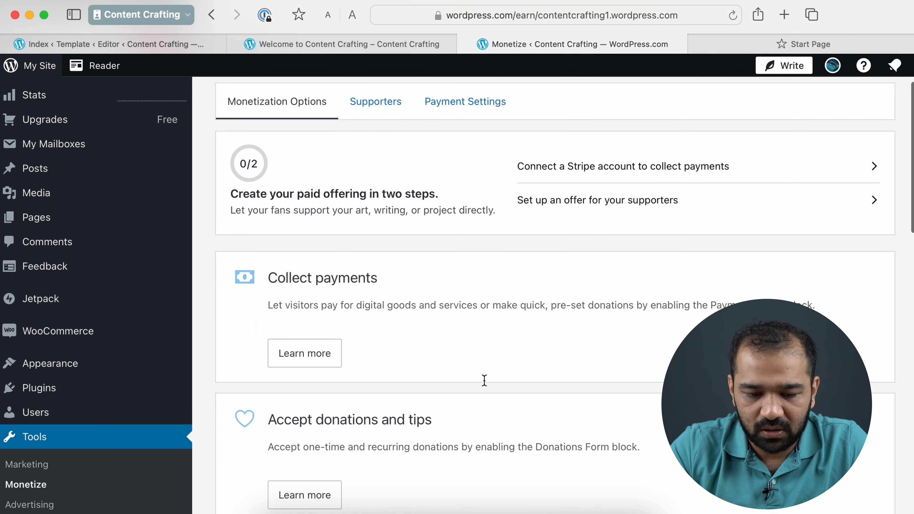
pyautogui.scroll(-3, 205, 427)
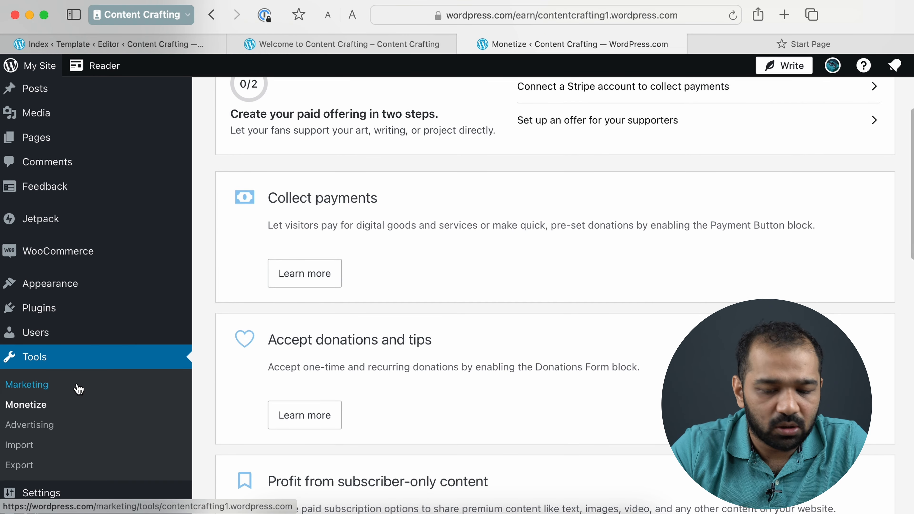
pyautogui.scroll(-2, 77, 389)
pyautogui.scroll(-3, 452, 293)
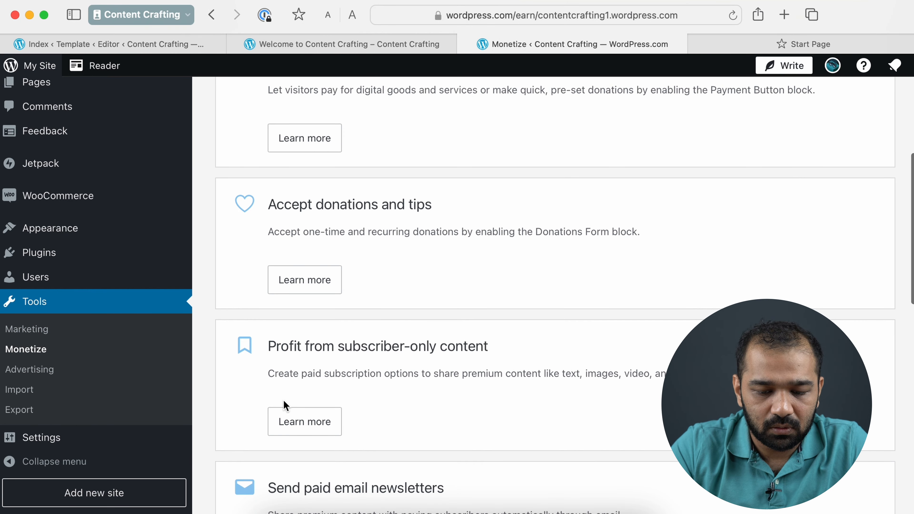
pyautogui.scroll(-4, 286, 406)
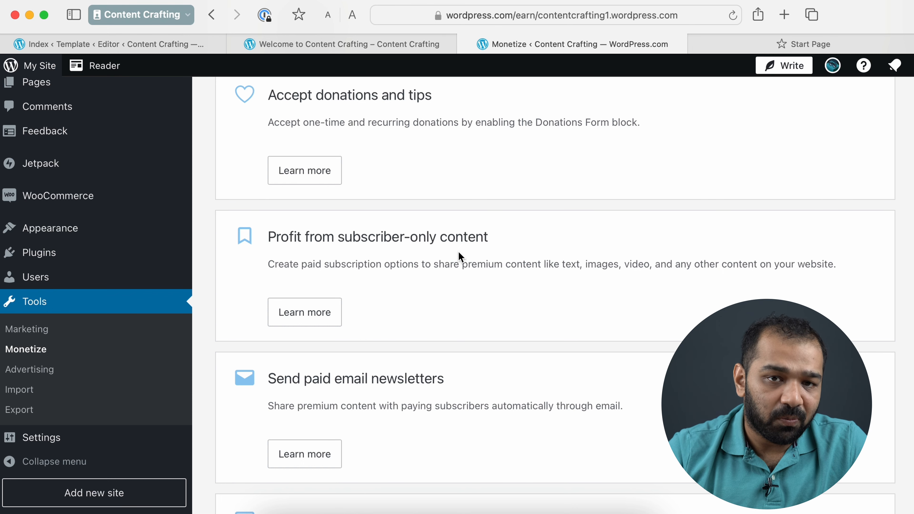
pyautogui.scroll(-4, 459, 252)
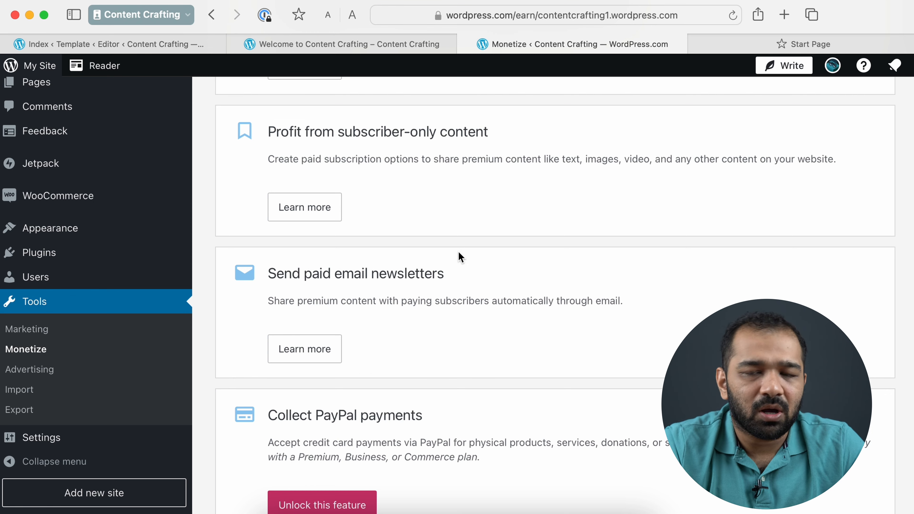
pyautogui.scroll(-5, 458, 251)
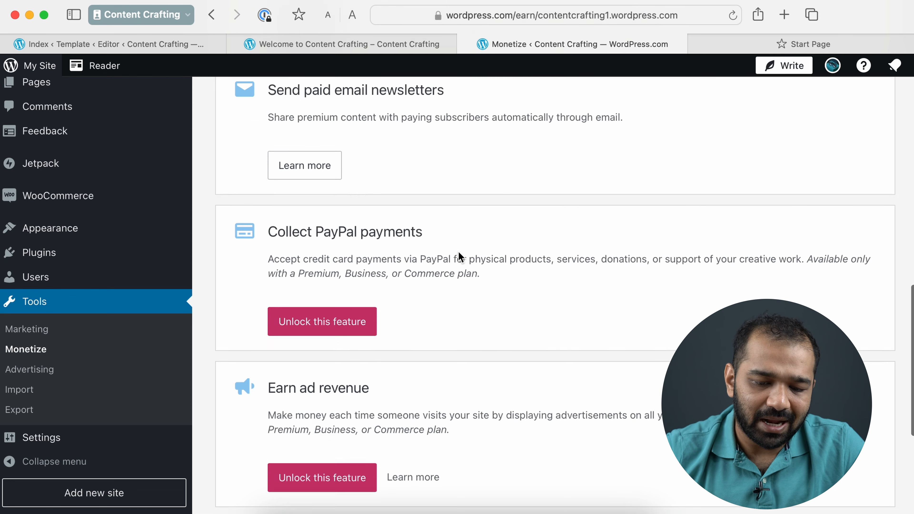
pyautogui.scroll(5, 458, 251)
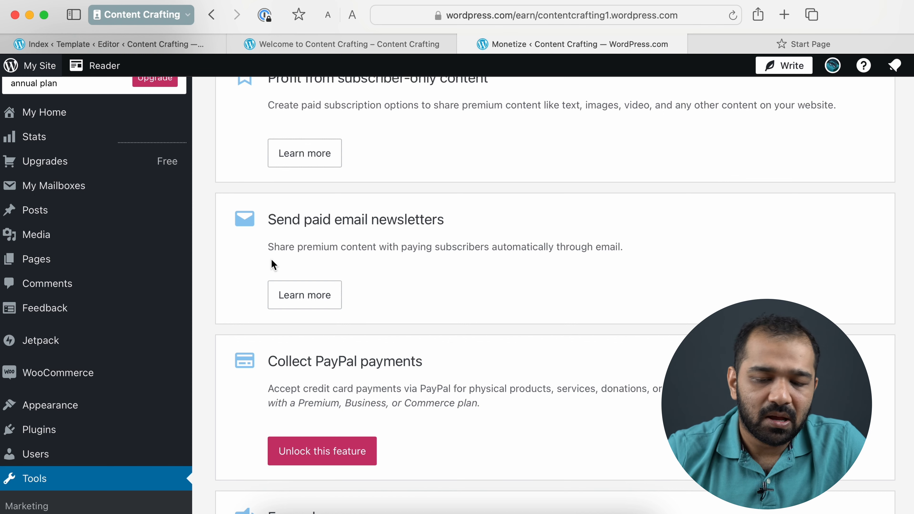
pyautogui.scroll(-1, 465, 292)
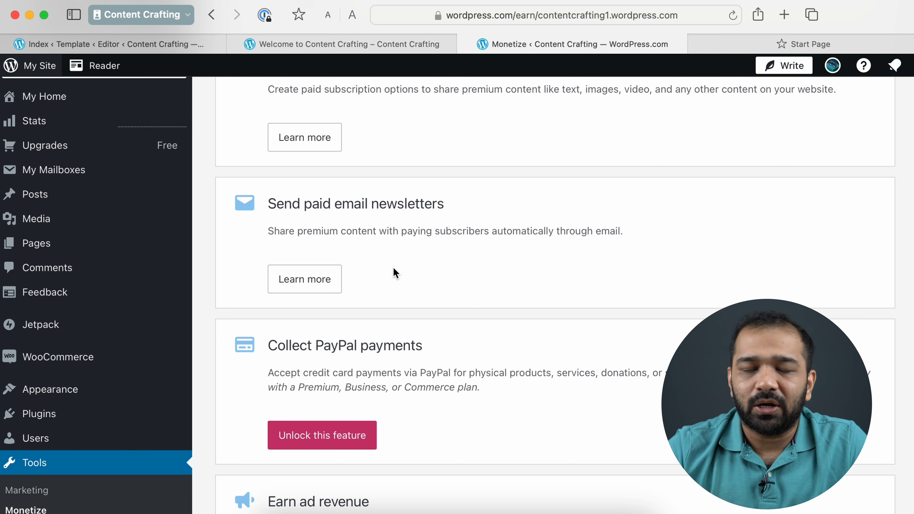
pyautogui.scroll(-10, 359, 322)
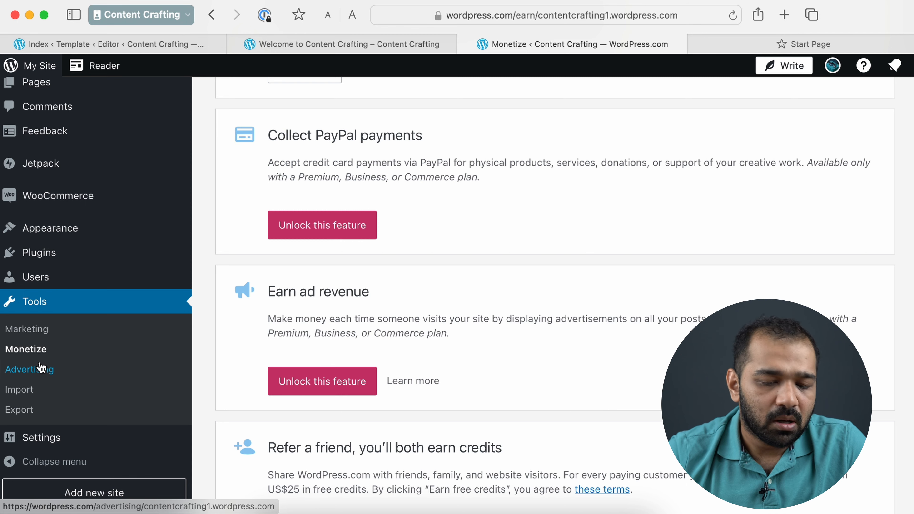
# - Browse the Advertising page's list of six promotable items
pyautogui.click(54, 376)
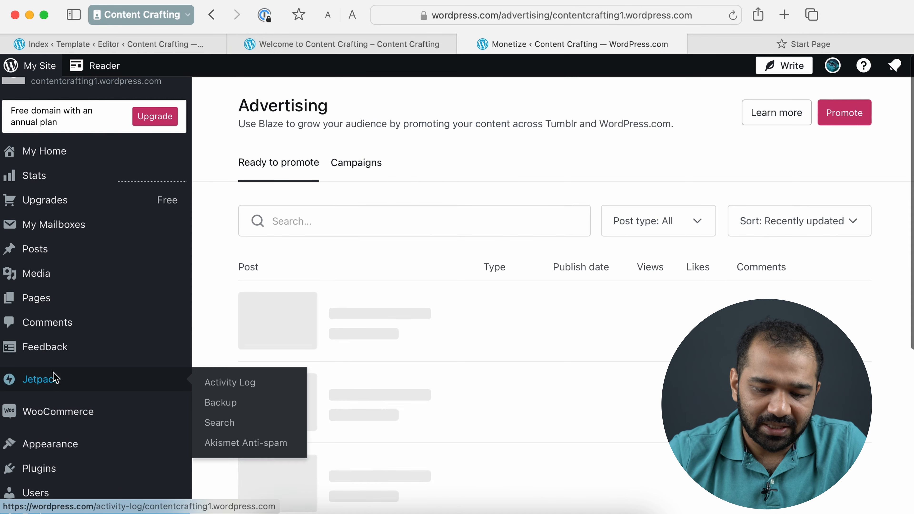
pyautogui.scroll(-2, 502, 410)
pyautogui.scroll(2, 640, 293)
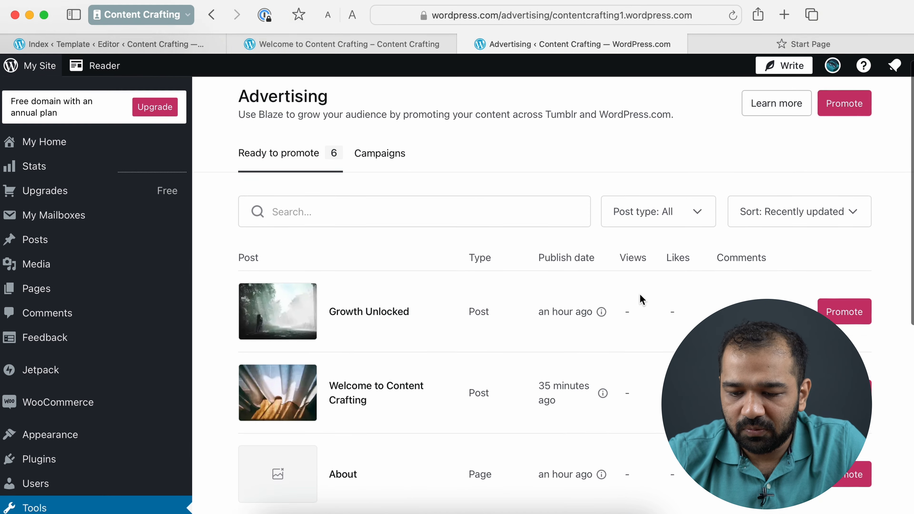
pyautogui.scroll(-5, 446, 240)
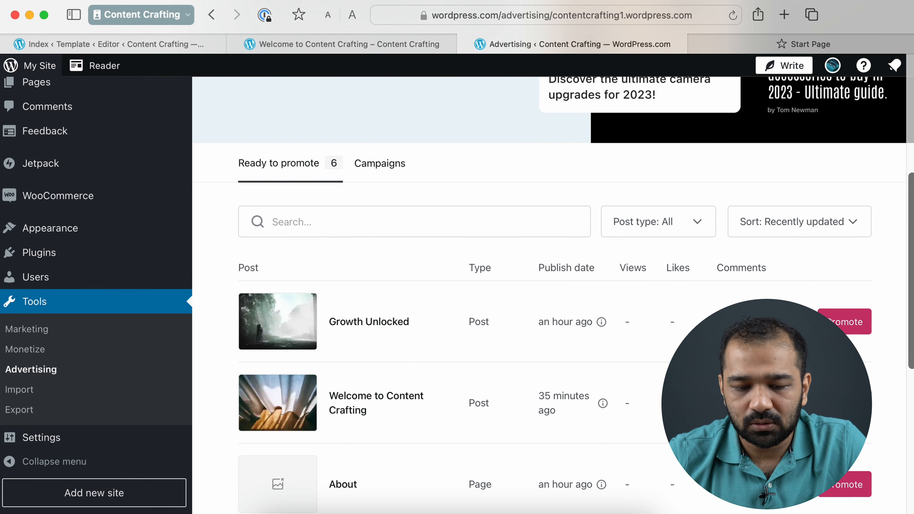
pyautogui.scroll(-3, 913, 326)
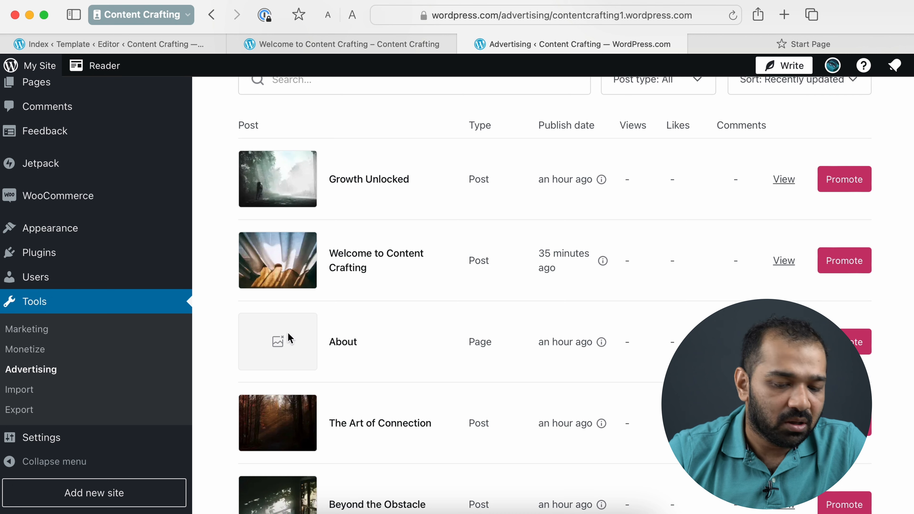
# - Look at the Import Content page, then return to Marketing and Integrations
pyautogui.click(22, 397)
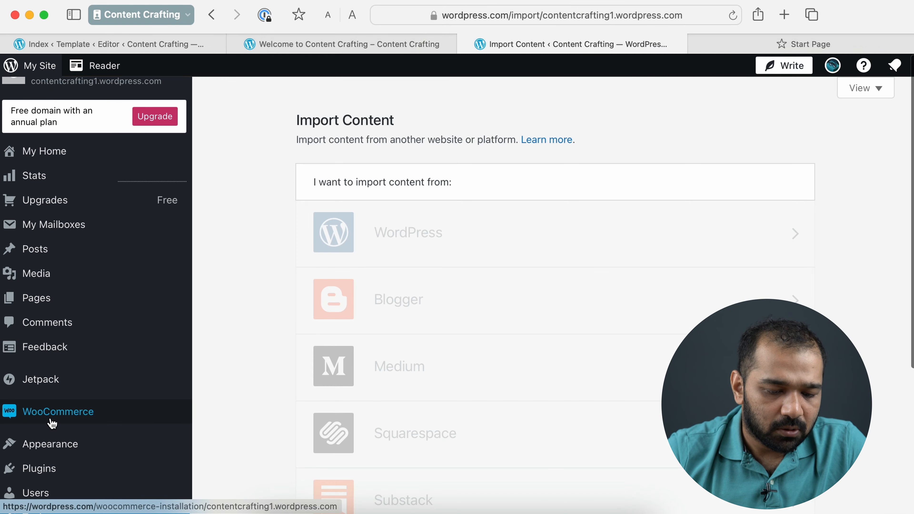
pyautogui.scroll(-4, 54, 424)
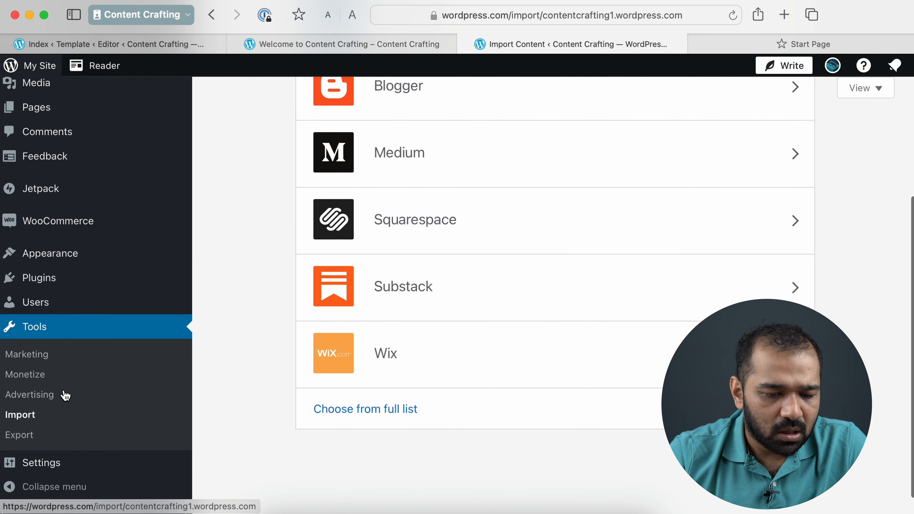
pyautogui.click(108, 340)
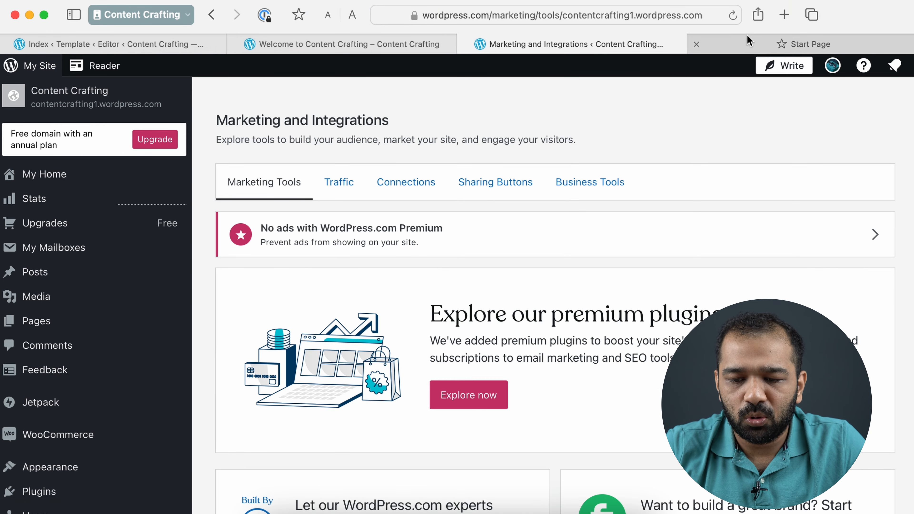
# - Open My Home, then view the live 'Welcome to Content Crafting' post and its paid-plan banner
pyautogui.click(20, 67)
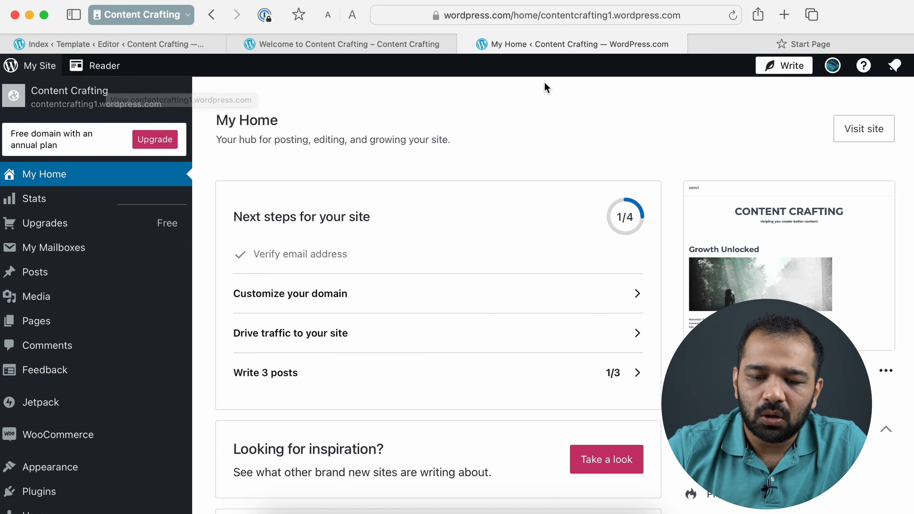
pyautogui.click(348, 45)
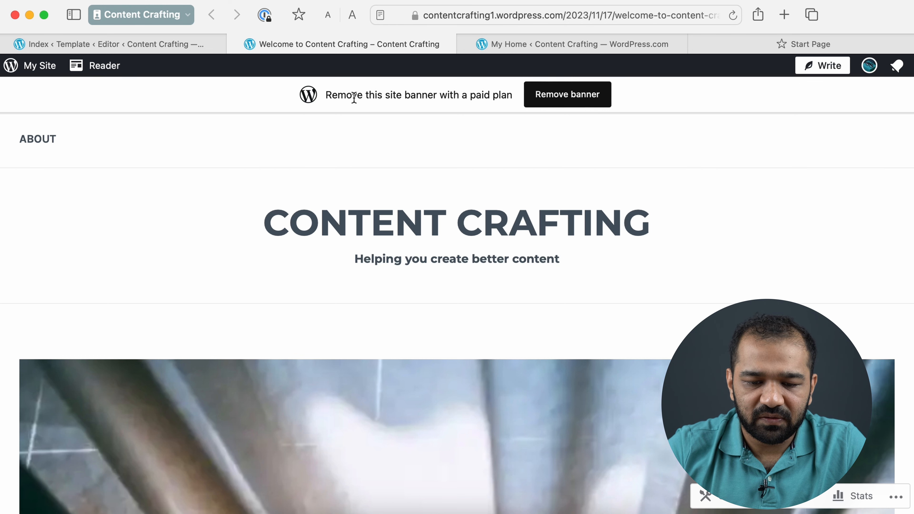
pyautogui.moveTo(276, 101); pyautogui.dragTo(660, 98)
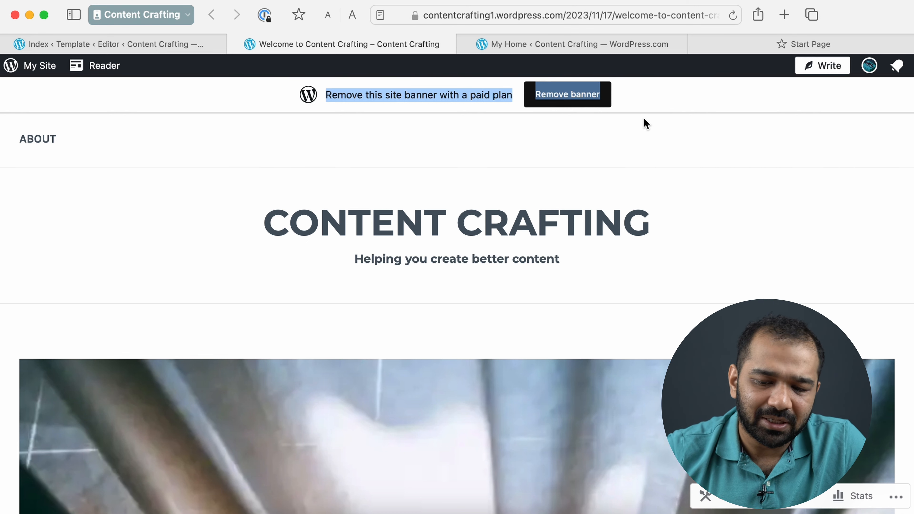
pyautogui.click(666, 108)
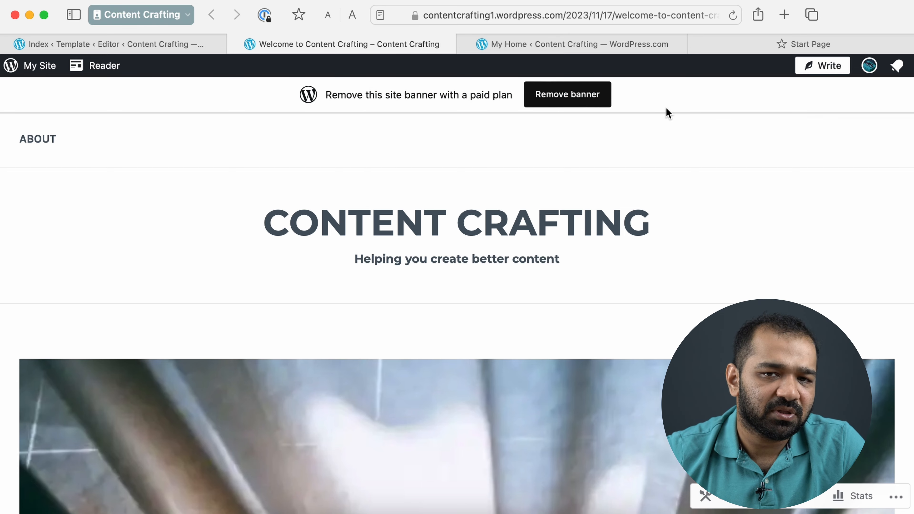